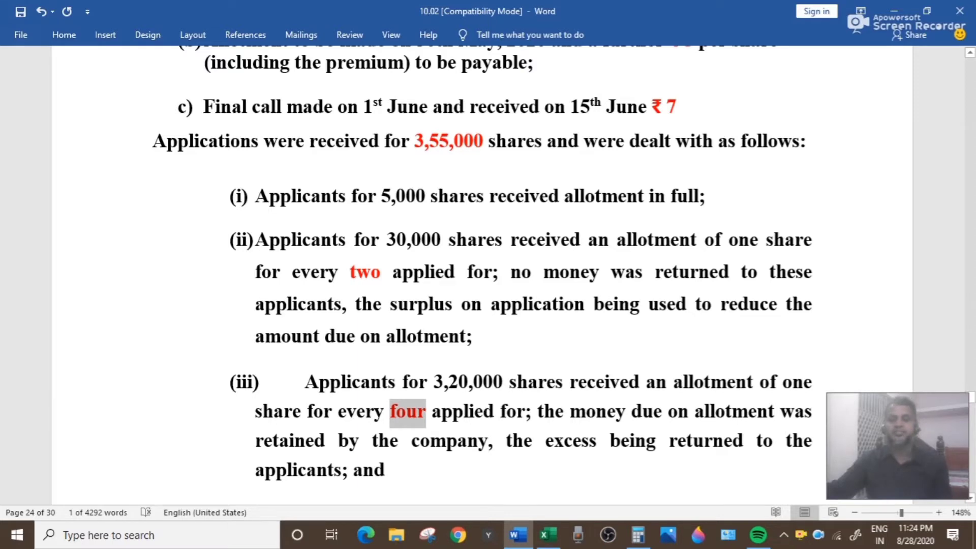
Review the share problem's allotment terms for each applicant group, the final call terms and the journal requirement
{"action": "scroll", "coordinate": [488, 270], "scroll_direction": "down", "scroll_amount": 3}
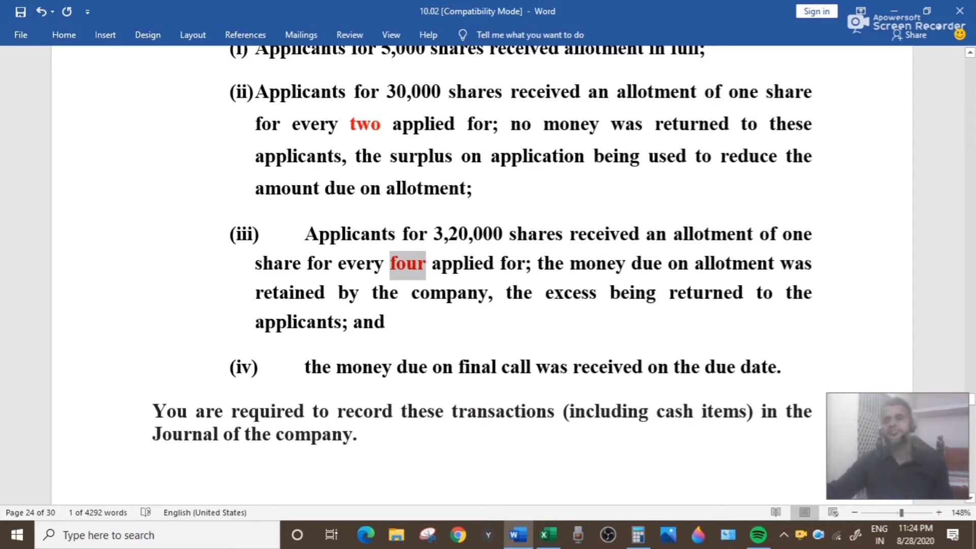
{"action": "scroll", "coordinate": [481, 269], "scroll_direction": "up", "scroll_amount": 1}
{"action": "scroll", "coordinate": [482, 269], "scroll_direction": "up", "scroll_amount": 7}
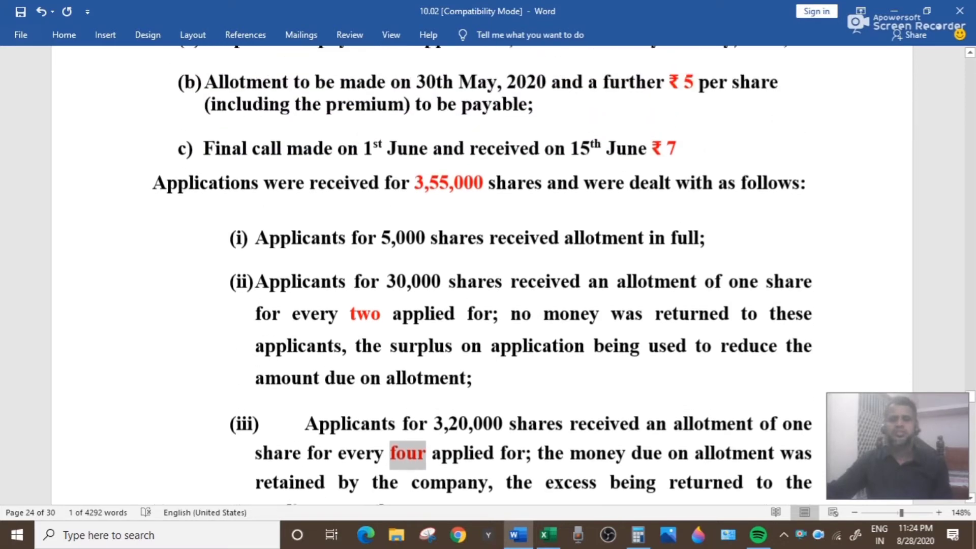
{"action": "scroll", "coordinate": [482, 269], "scroll_direction": "down", "scroll_amount": 10}
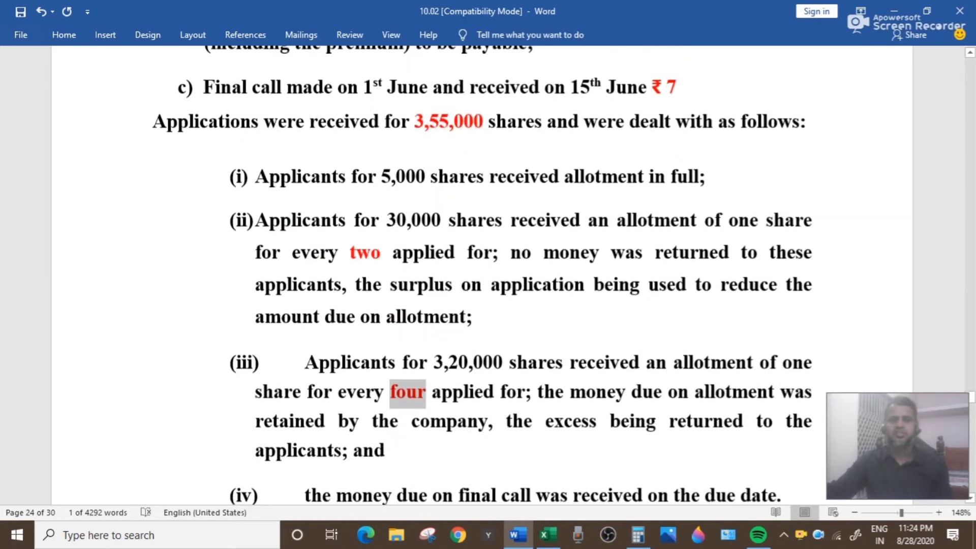
{"action": "scroll", "coordinate": [482, 270], "scroll_direction": "down", "scroll_amount": 1}
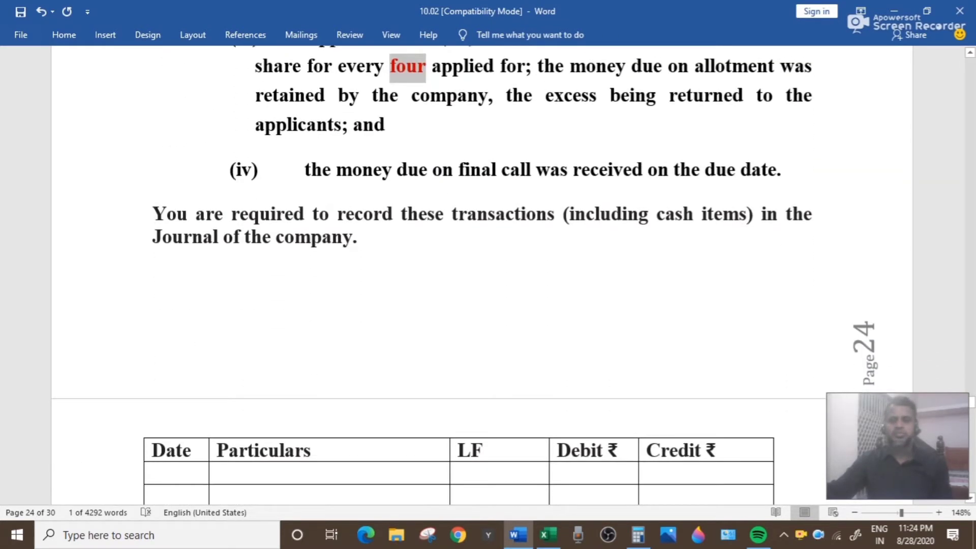
{"action": "scroll", "coordinate": [482, 270], "scroll_direction": "up", "scroll_amount": 1}
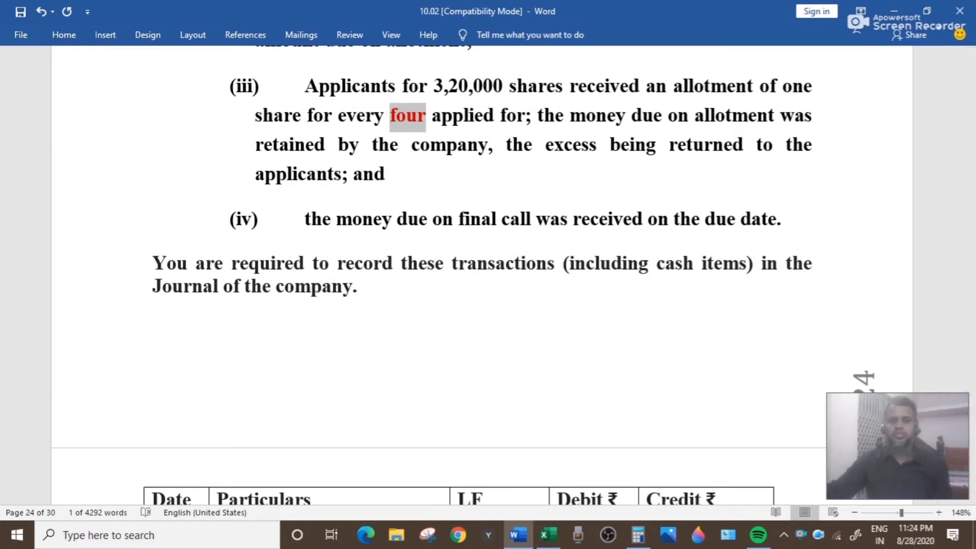
{"action": "left_click", "coordinate": [154, 319]}
{"action": "scroll", "coordinate": [482, 269], "scroll_direction": "up", "scroll_amount": 5}
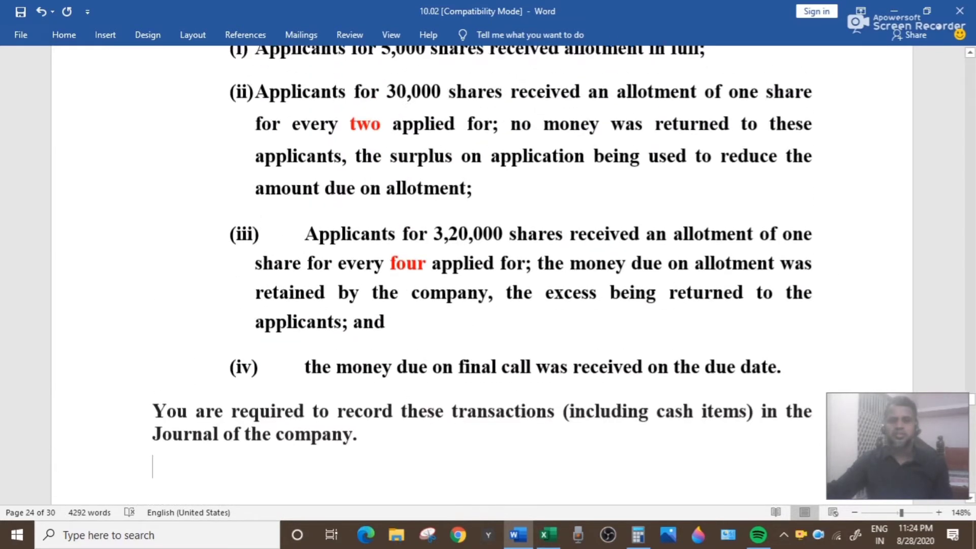
{"action": "scroll", "coordinate": [482, 275], "scroll_direction": "down", "scroll_amount": 1}
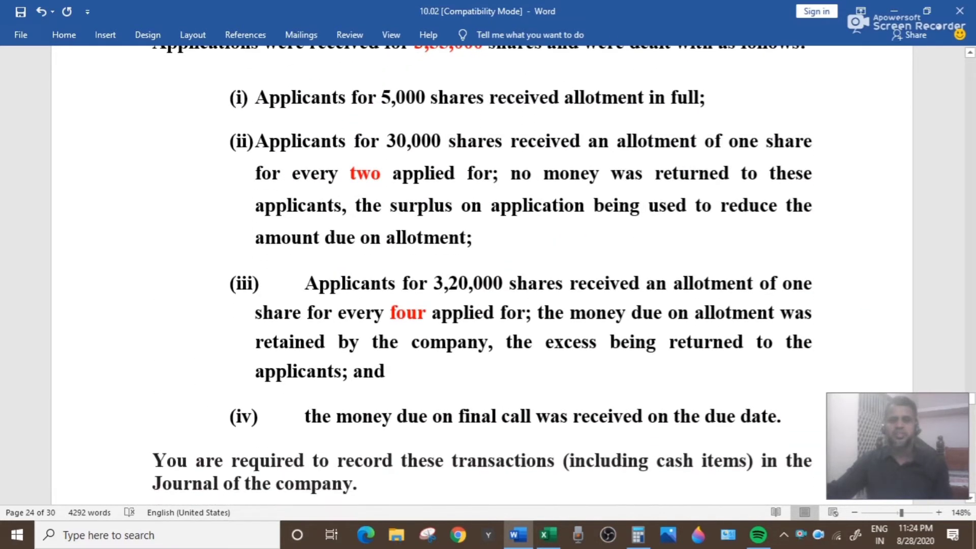
Switch to Excel and enter the heading "category" in cell B1 of the blank sheet
{"action": "left_click", "coordinate": [548, 535]}
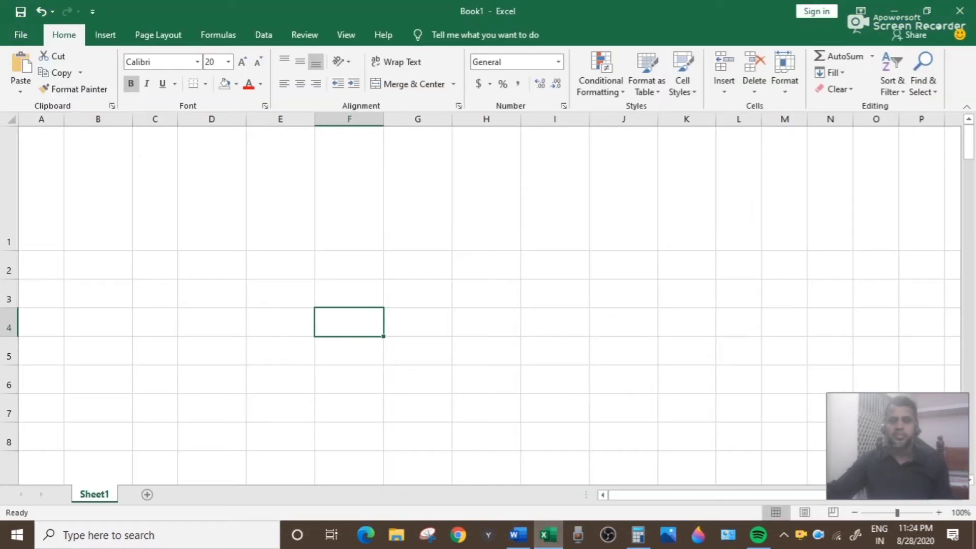
{"action": "left_click", "coordinate": [98, 188]}
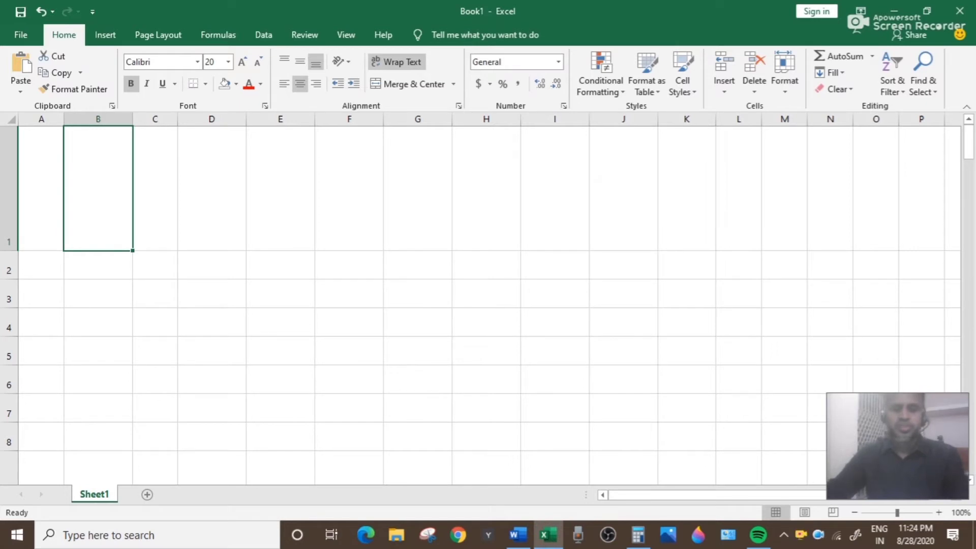
{"action": "type", "text": "category"}
{"action": "key", "text": "Return"}
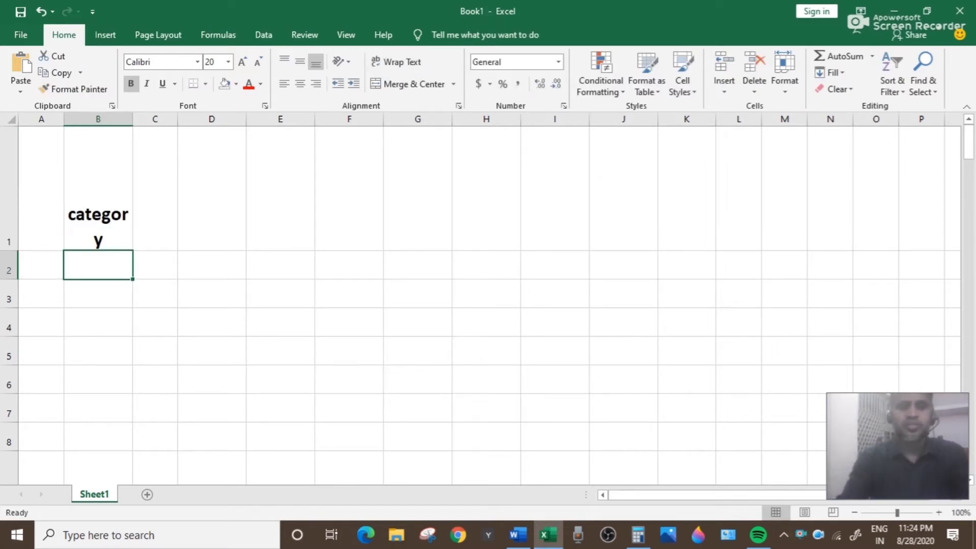
Enter the applied share quantities 5000, 30000 and 320000 in cells B3 to B5 of the category column
{"action": "type", "text": "5"}
{"action": "key", "text": "BackSpace"}
{"action": "key", "text": "Tab"}
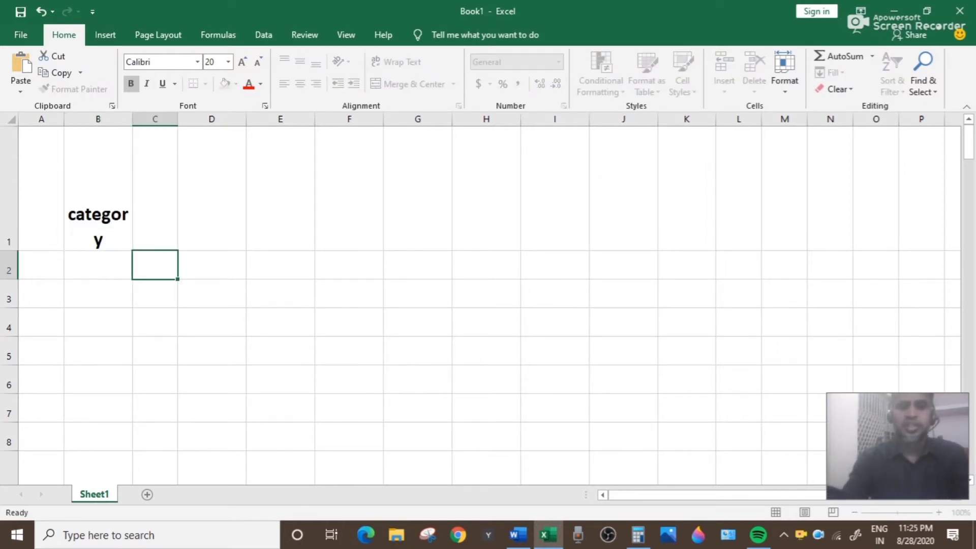
{"action": "key", "text": "Down"}
{"action": "key", "text": "Left"}
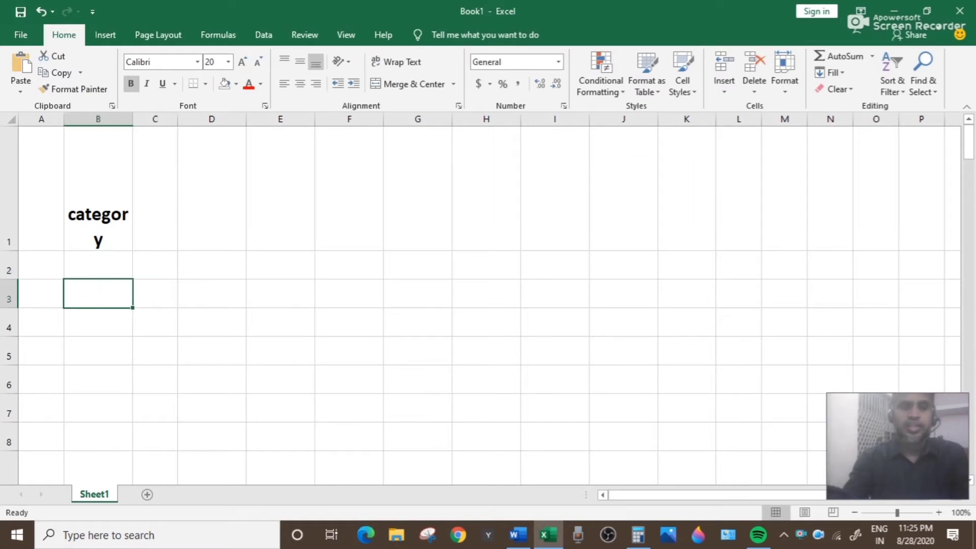
{"action": "type", "text": "5000"}
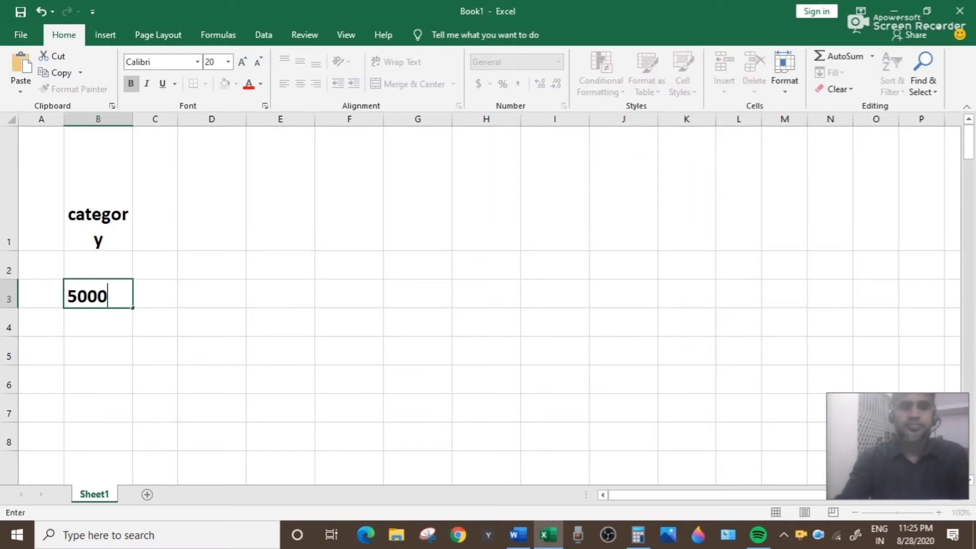
{"action": "key", "text": "Return"}
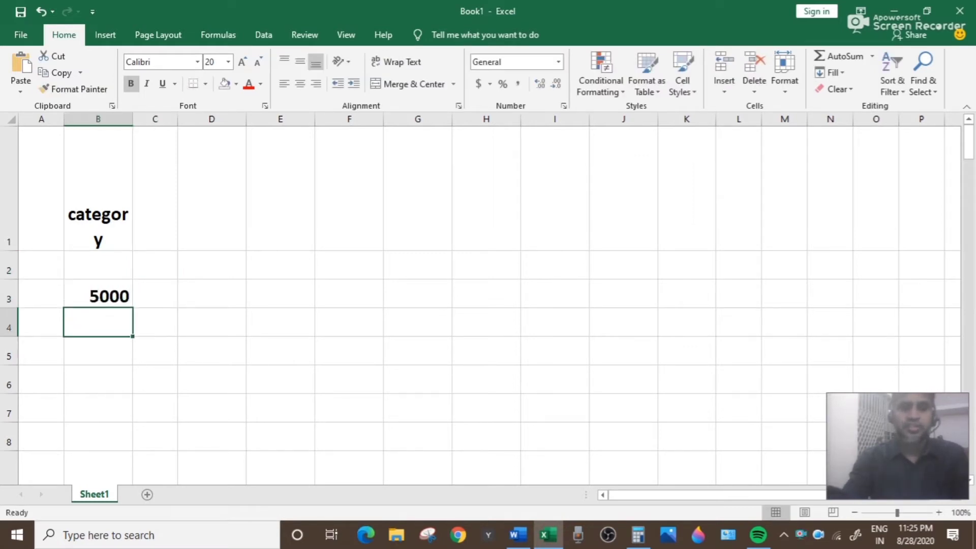
{"action": "type", "text": "30"}
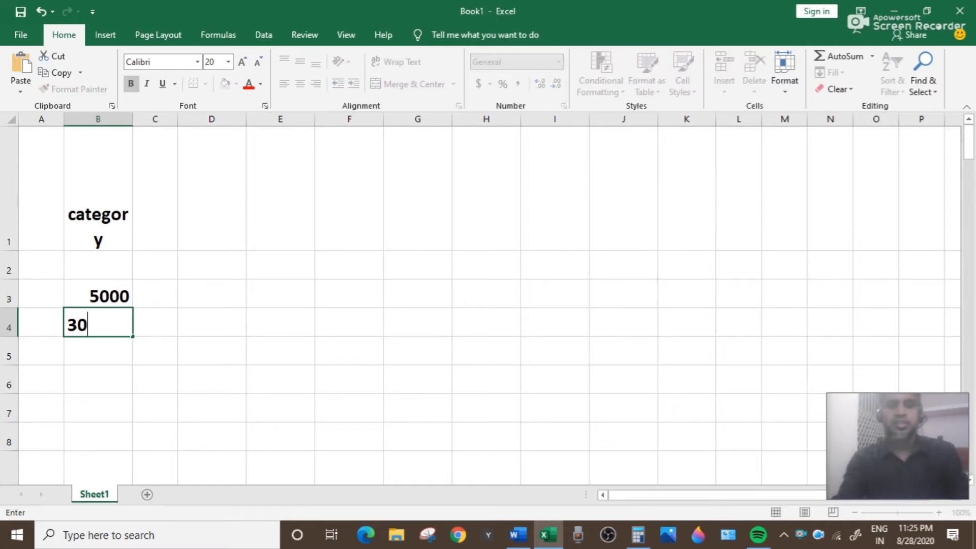
{"action": "type", "text": "000"}
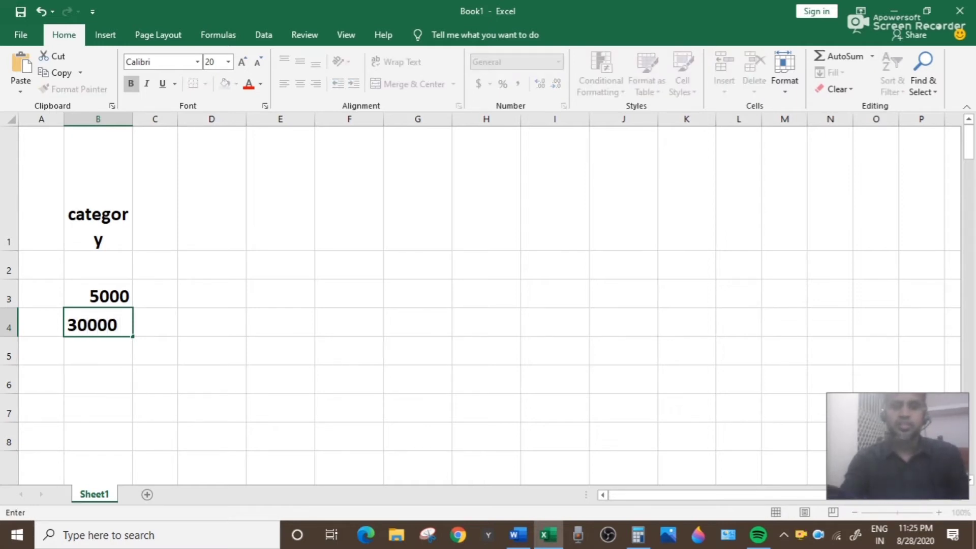
{"action": "key", "text": "Return"}
{"action": "type", "text": "320000"}
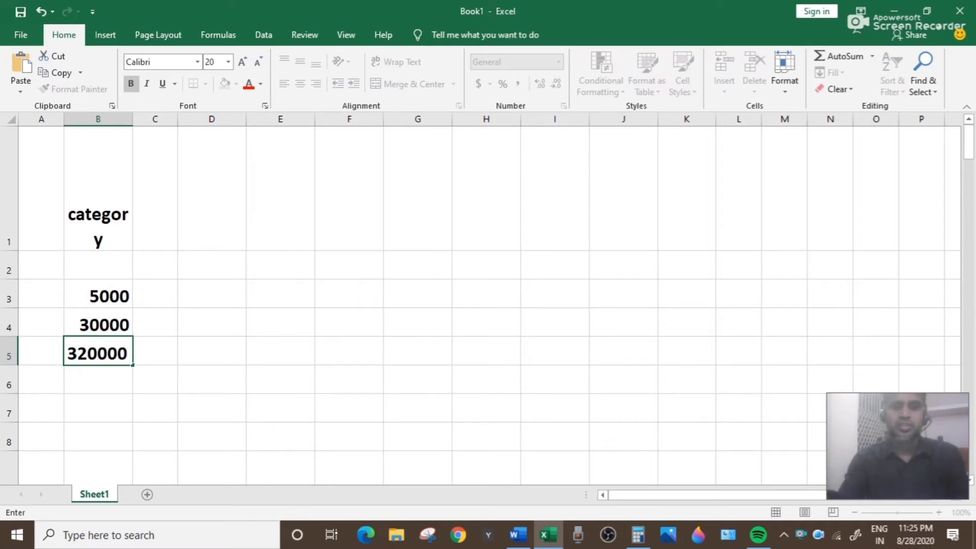
{"action": "key", "text": "Return"}
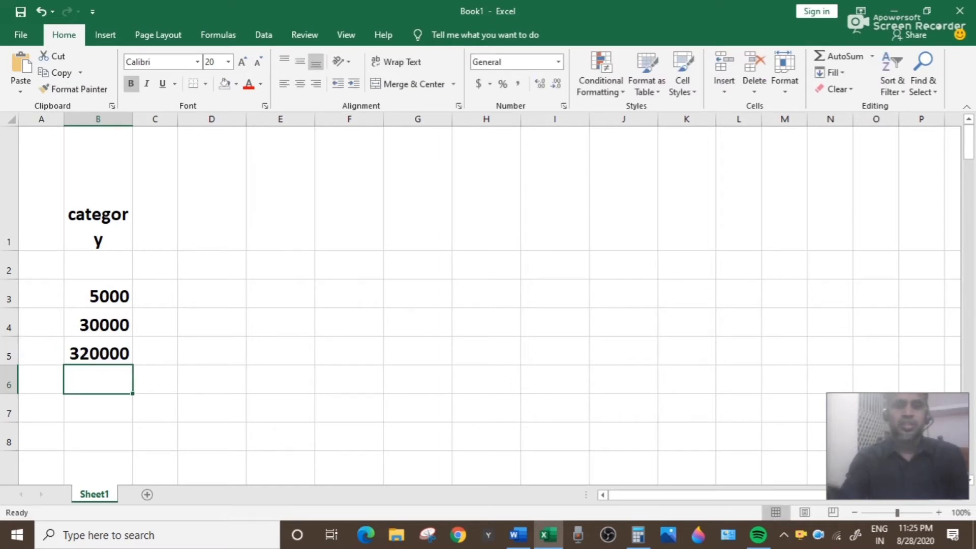
Enter the total 355000 in cell B6 and select that row from column B to column L
{"action": "type", "text": "355000"}
{"action": "key", "text": "shift+Right"}
{"action": "key", "text": "shift+Right"}
{"action": "key", "text": "shift+Right"}
{"action": "key", "text": "shift+Right"}
{"action": "key", "text": "shift+Right"}
{"action": "key", "text": "shift+Right"}
{"action": "key", "text": "shift+Right"}
{"action": "key", "text": "shift+Right"}
{"action": "key", "text": "shift+Right"}
{"action": "key", "text": "shift+Right"}
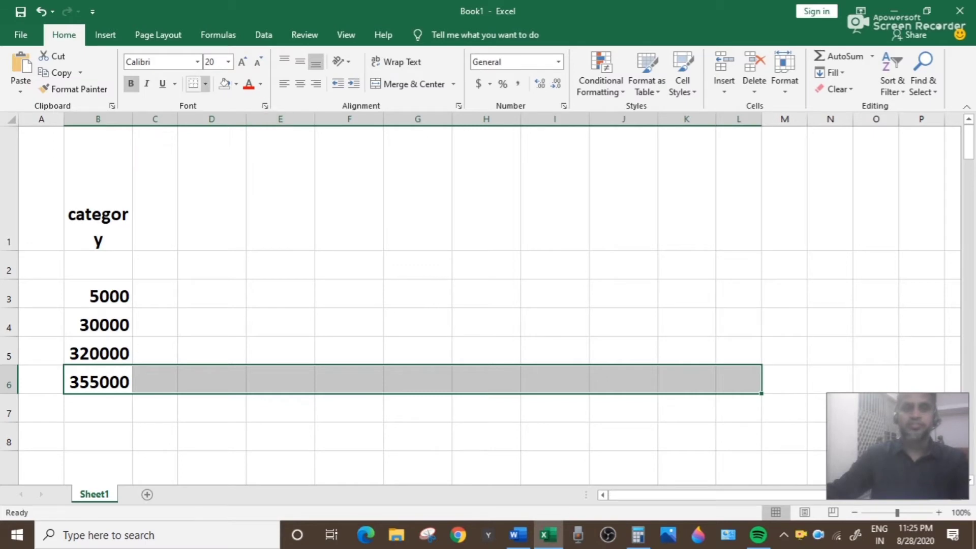
Enter the heading "Ratio" in cell C1 beside the category heading
{"action": "left_click", "coordinate": [155, 188]}
{"action": "type", "text": "Ra"}
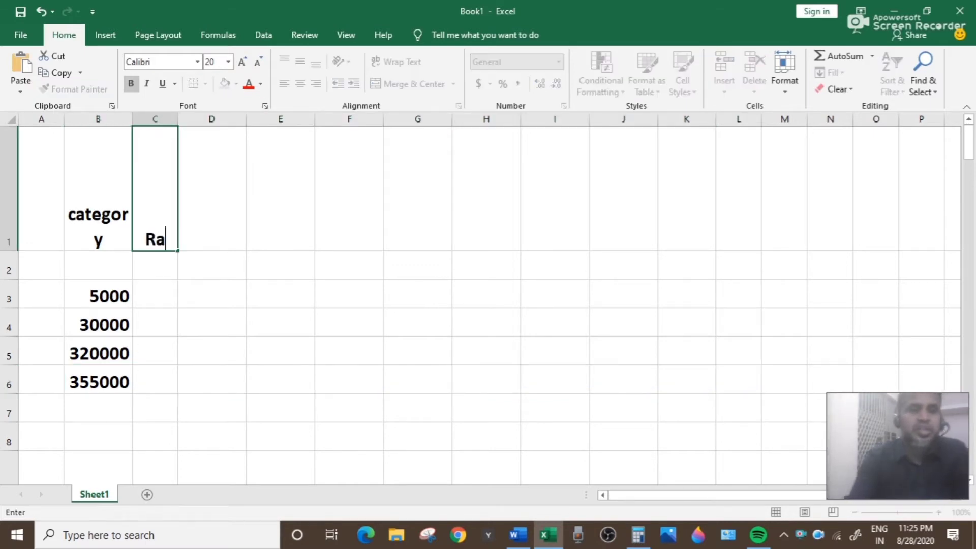
{"action": "type", "text": "ti"}
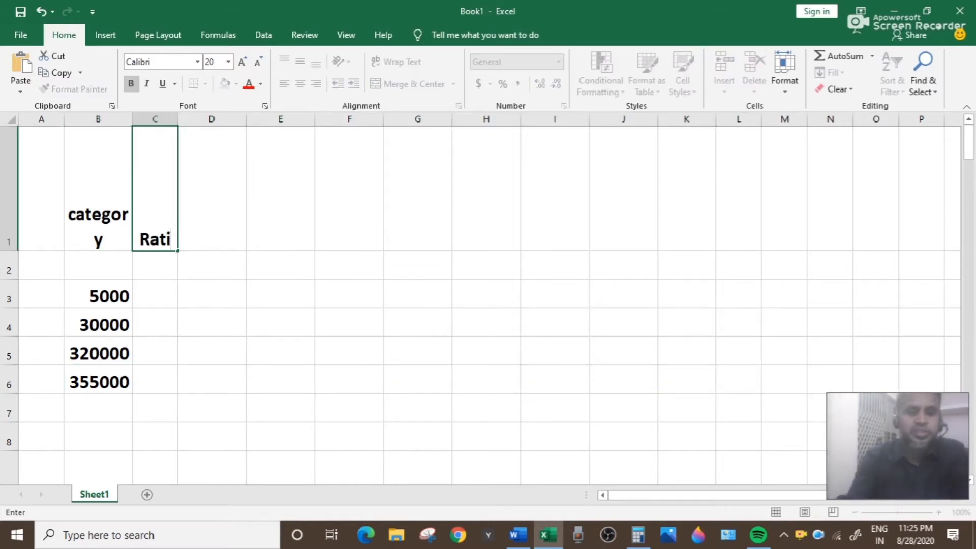
{"action": "type", "text": "o"}
{"action": "key", "text": "Return"}
{"action": "key", "text": "Return"}
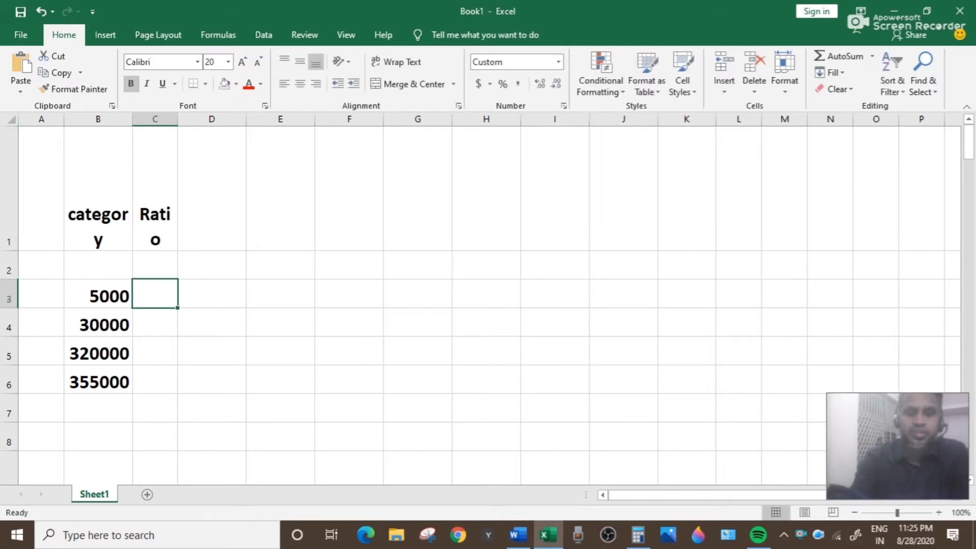
Enter the allotment ratios 1:1, 2:1 and 4:1 in cells C3 to C5 for the three categories
{"action": "type", "text": "1:1"}
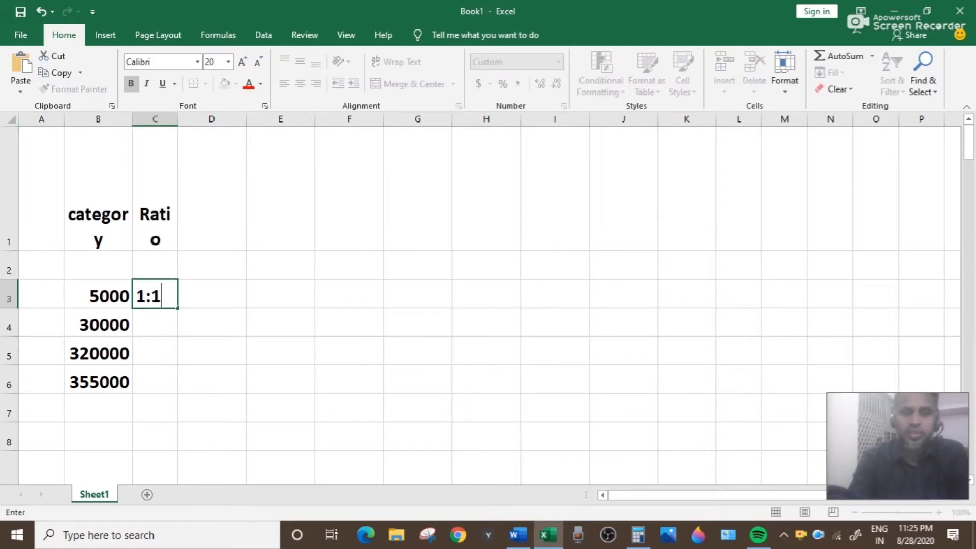
{"action": "key", "text": "Return"}
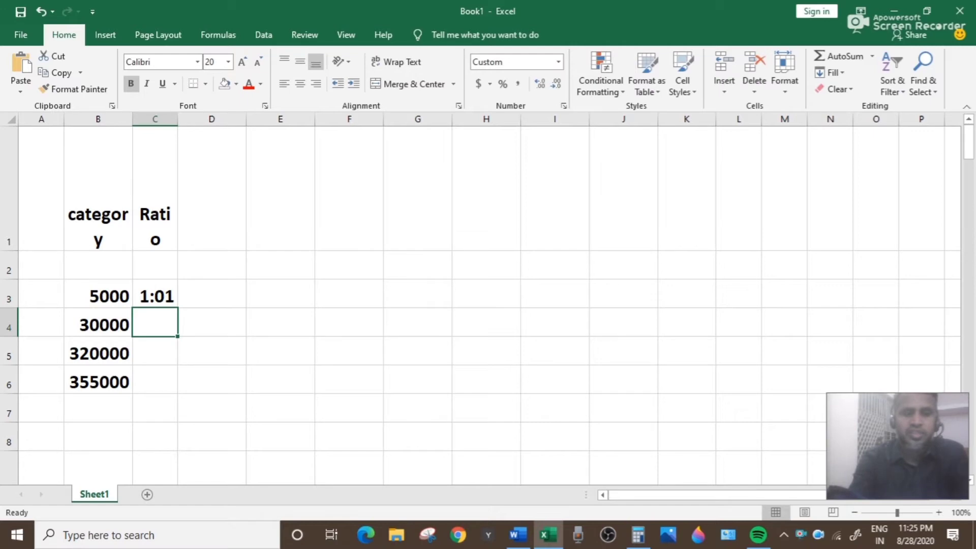
{"action": "type", "text": "2"}
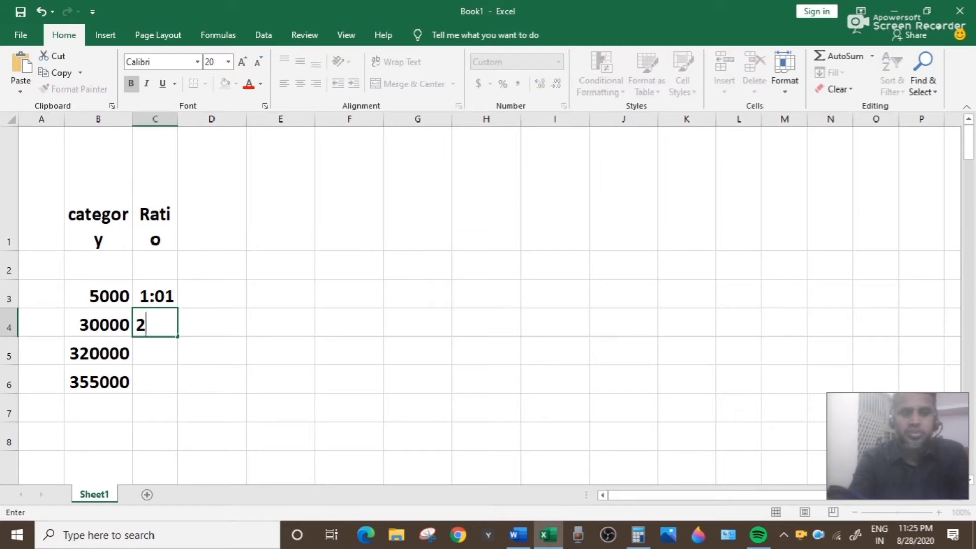
{"action": "type", "text": ":01"}
{"action": "key", "text": "Return"}
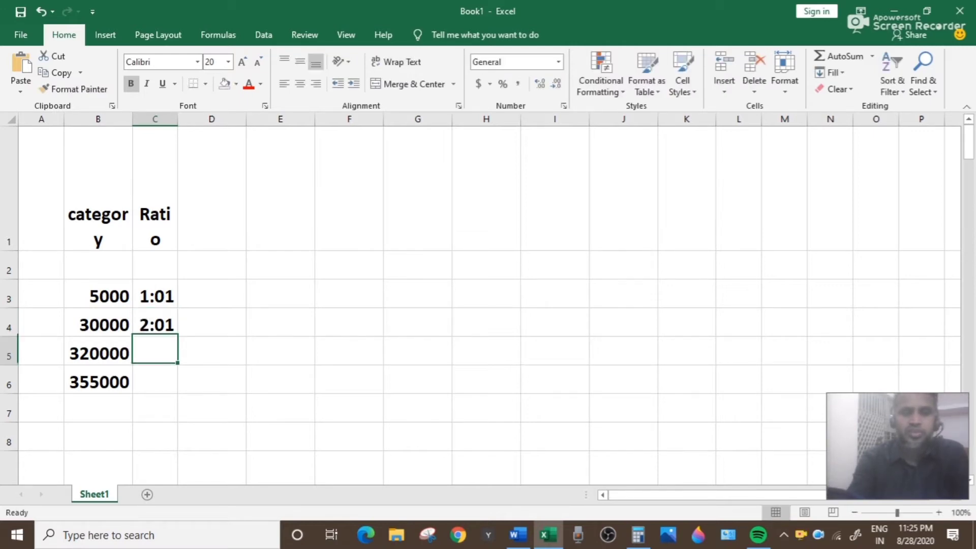
{"action": "type", "text": "4"}
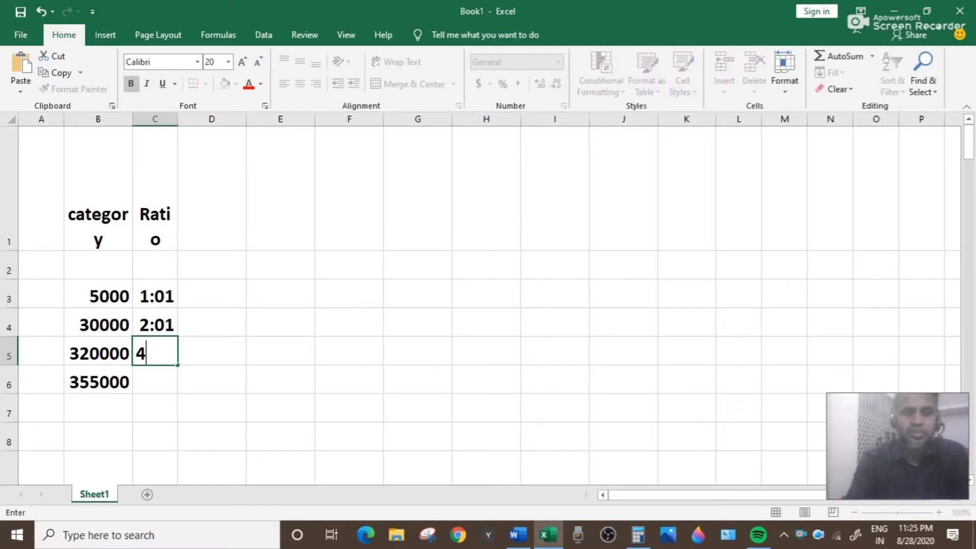
{"action": "type", "text": ":1"}
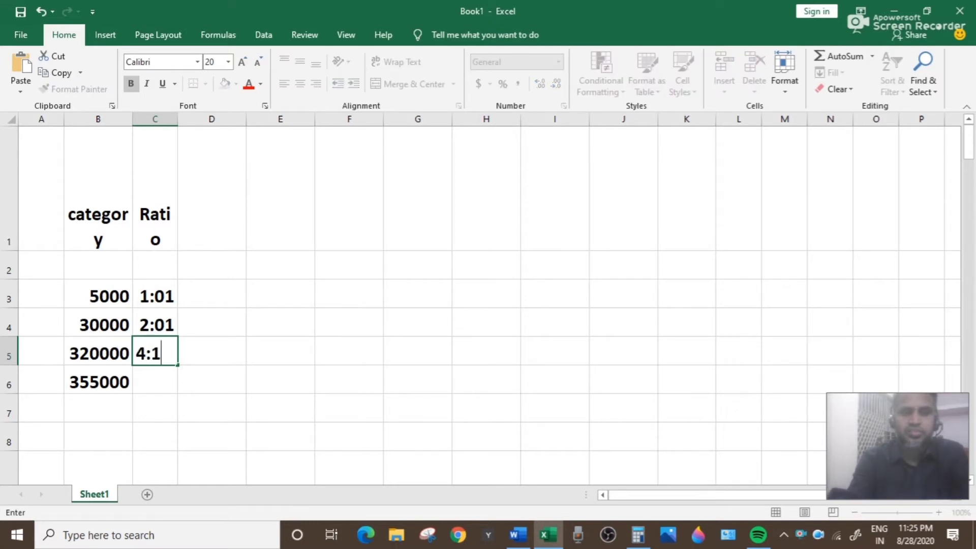
{"action": "key", "text": "Return"}
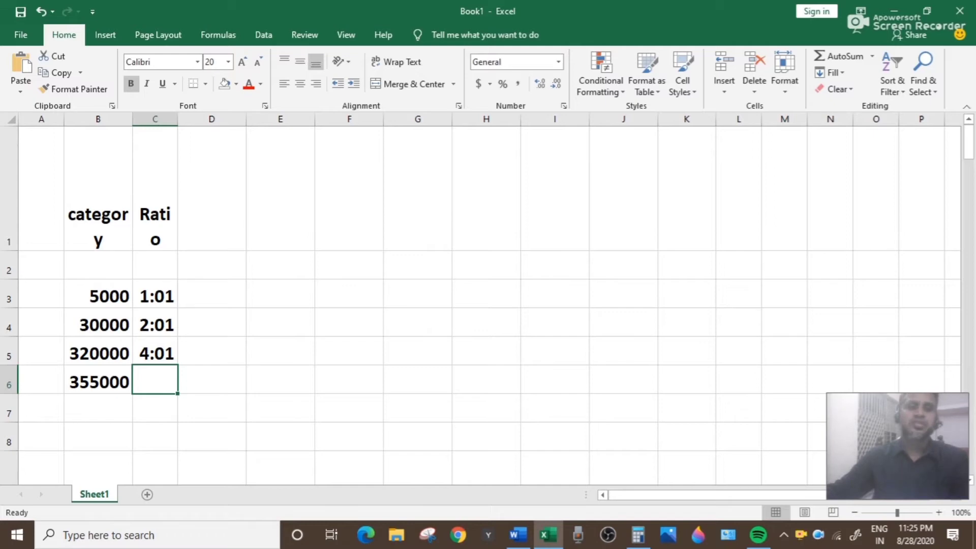
Enter 5000 in cell D3 and calculate the second category's allotted shares in D4 with =B4/2
{"action": "left_click", "coordinate": [211, 293]}
{"action": "type", "text": "5000"}
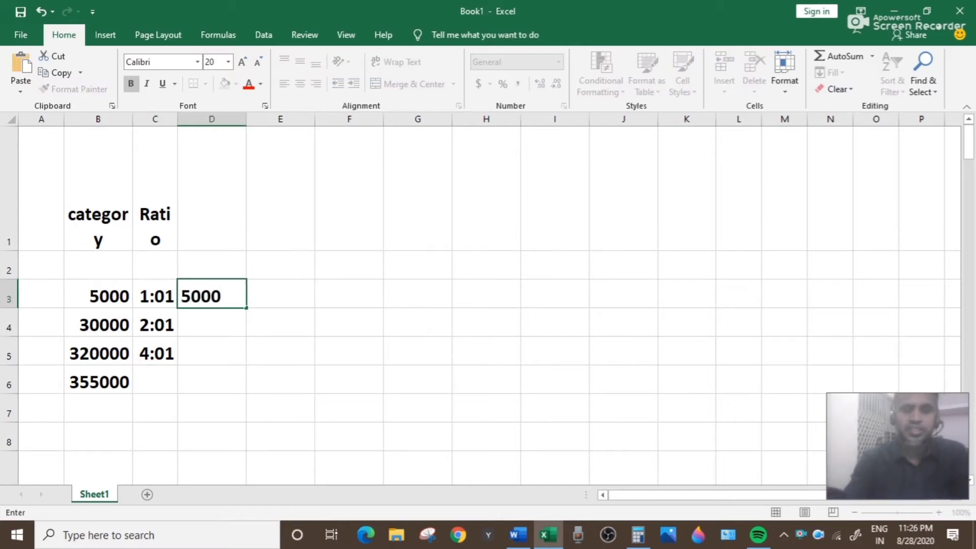
{"action": "key", "text": "Return"}
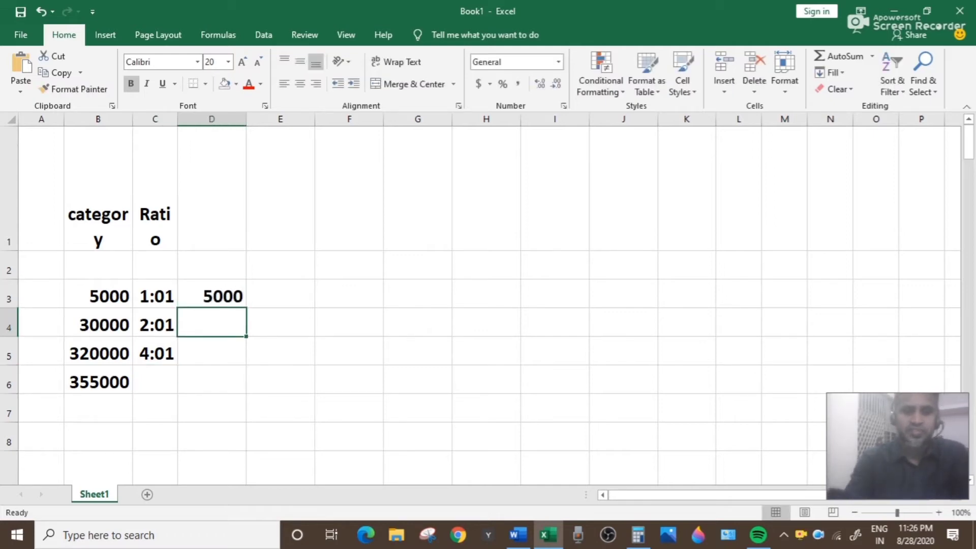
{"action": "type", "text": "="}
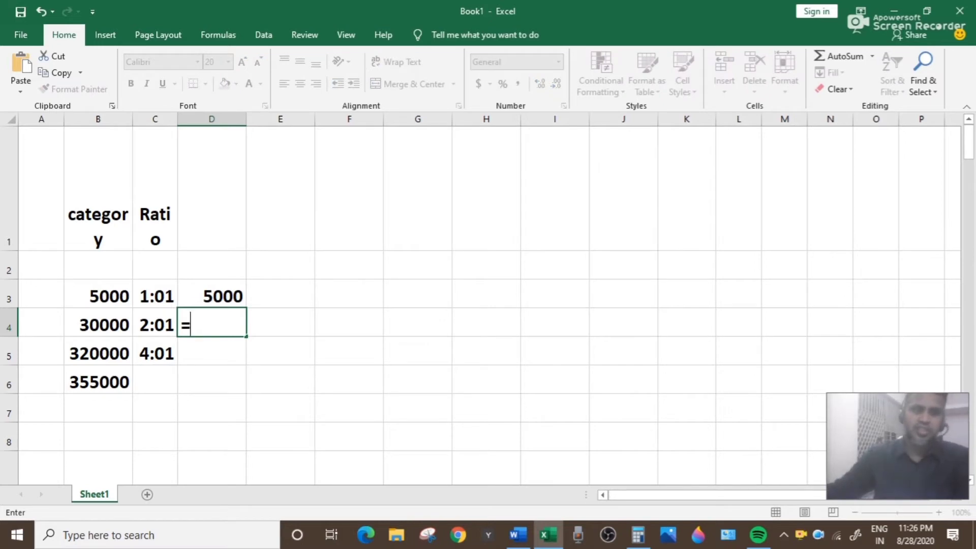
{"action": "key", "text": "Left"}
{"action": "key", "text": "Left"}
{"action": "type", "text": "/2"}
{"action": "key", "text": "Return"}
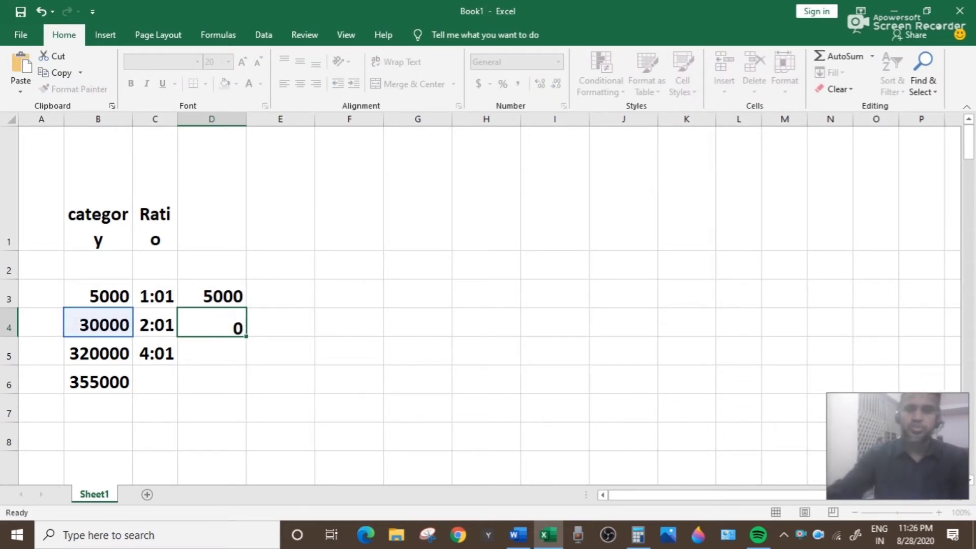
{"action": "key", "text": "Return"}
Calculate the third category's allotted shares in D5 with =B5/4 and sum the allotted shares in D6
{"action": "type", "text": "="}
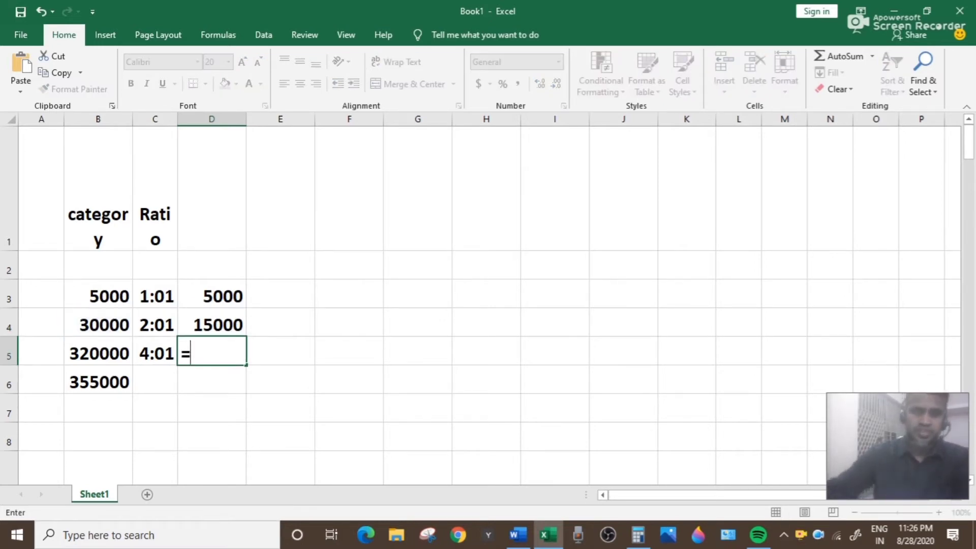
{"action": "key", "text": "Left"}
{"action": "key", "text": "Left"}
{"action": "type", "text": "/4"}
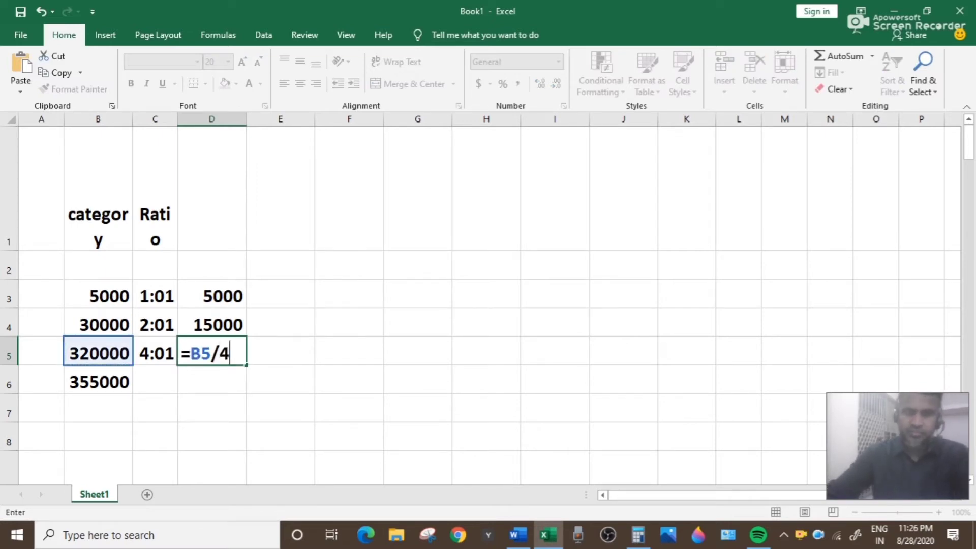
{"action": "key", "text": "Return"}
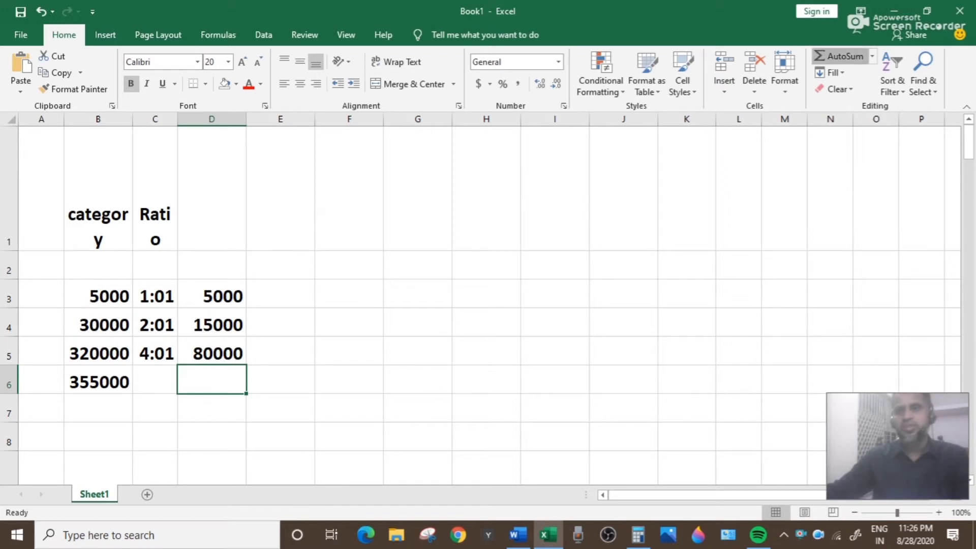
{"action": "left_click", "coordinate": [839, 56]}
{"action": "key", "text": "Return"}
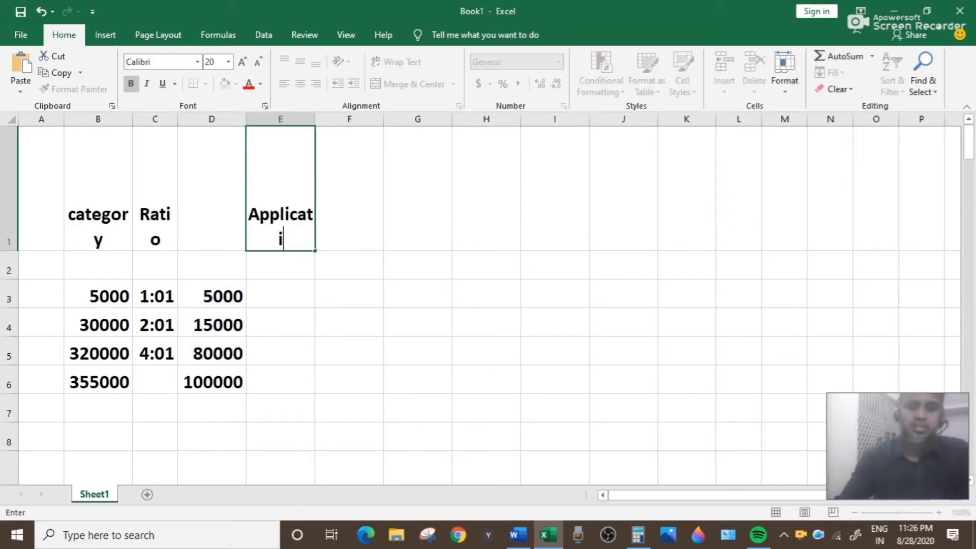
Enter the heading "Application Money due" in cell E1 and the per-share rate 2 in E2
{"action": "type", "text": "on  Mone"}
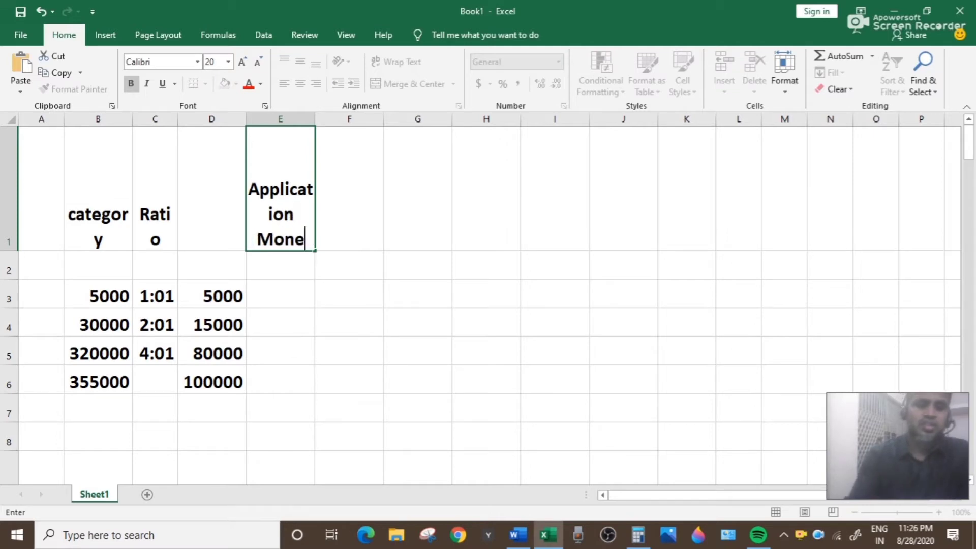
{"action": "type", "text": "y due"}
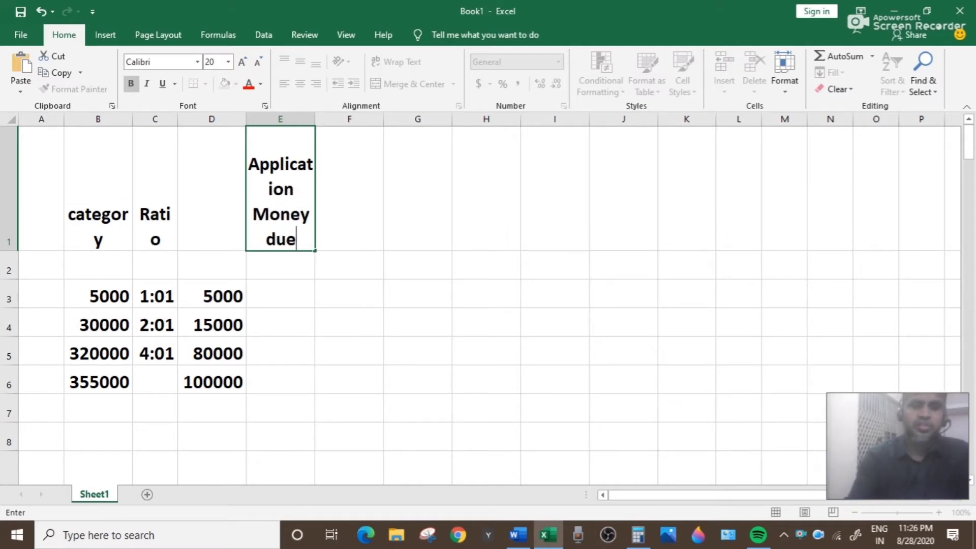
{"action": "key", "text": "Return"}
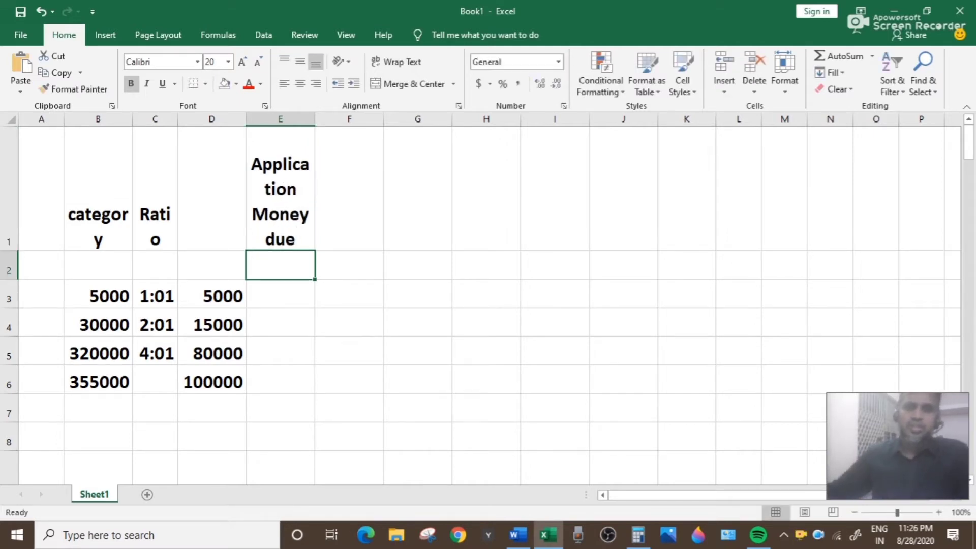
{"action": "type", "text": "2"}
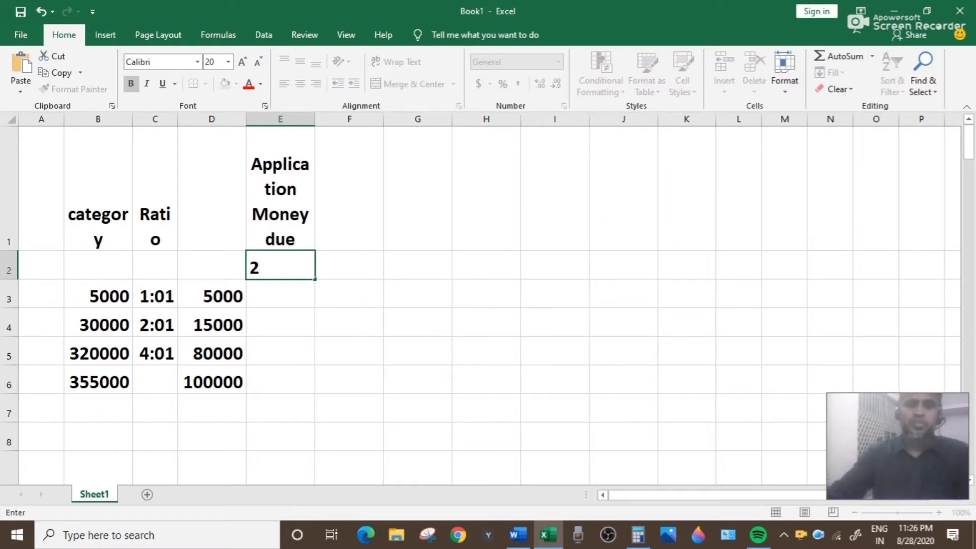
{"action": "key", "text": "Return"}
Calculate the first category's application money in E3 by multiplying D3 by the fixed rate in E2
{"action": "type", "text": "="}
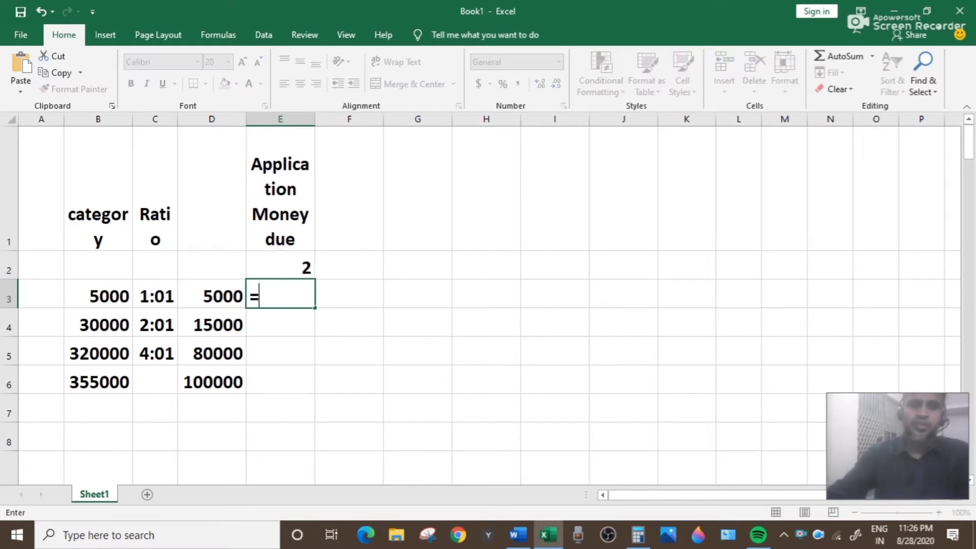
{"action": "key", "text": "Left"}
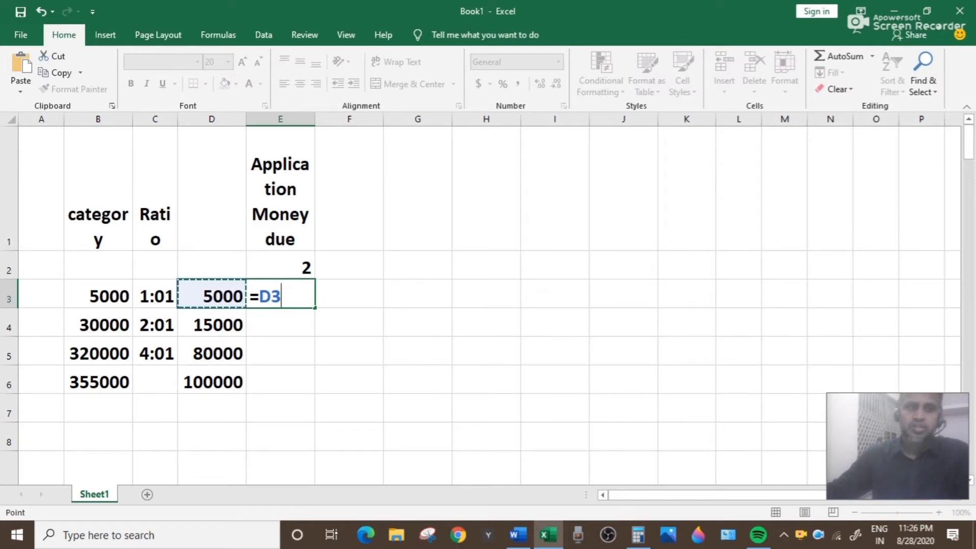
{"action": "type", "text": "*"}
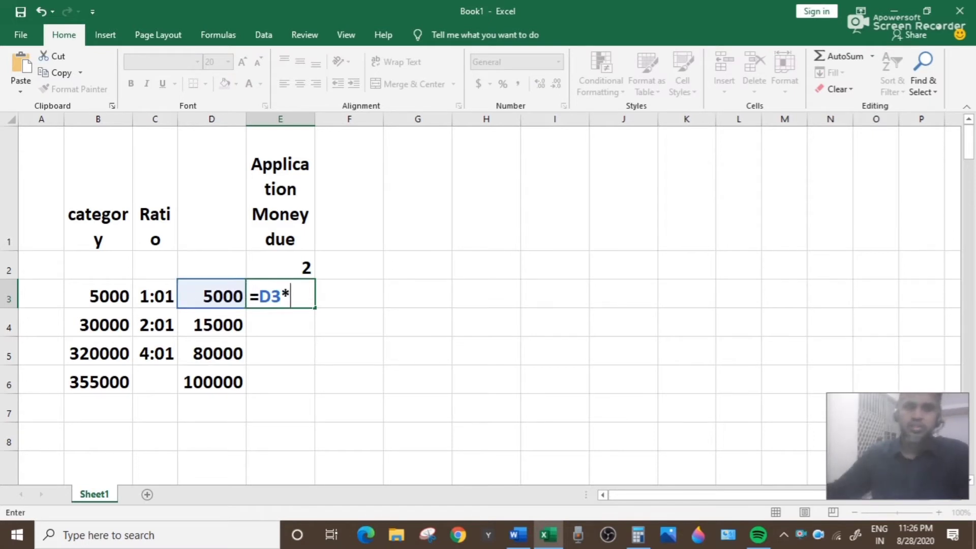
{"action": "key", "text": "Up"}
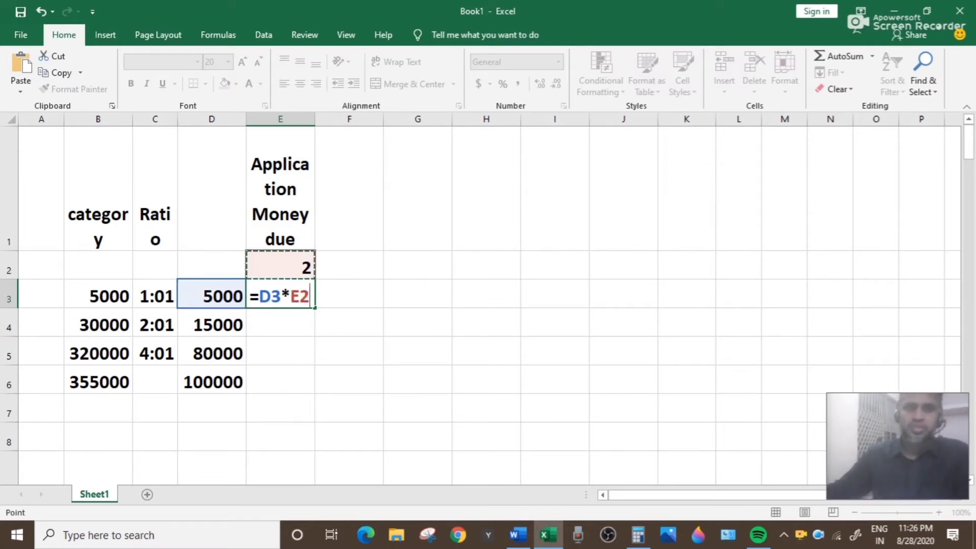
{"action": "key", "text": "Return"}
Copy the application money formula from E3 to cells E4 and E5 for the other two categories
{"action": "key", "text": "Up"}
{"action": "key", "text": "ctrl+c"}
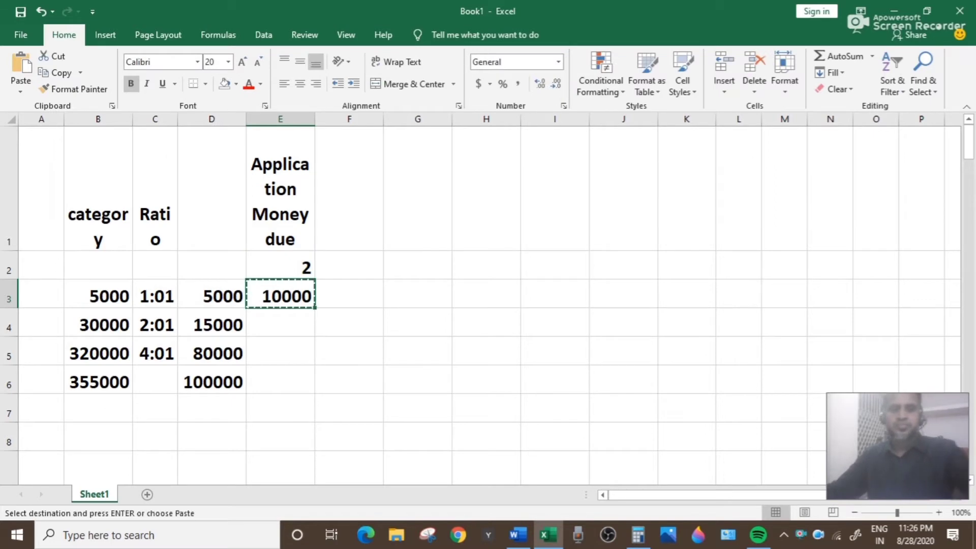
{"action": "key", "text": "Down"}
{"action": "key", "text": "shift+Down"}
{"action": "key", "text": "ctrl+v"}
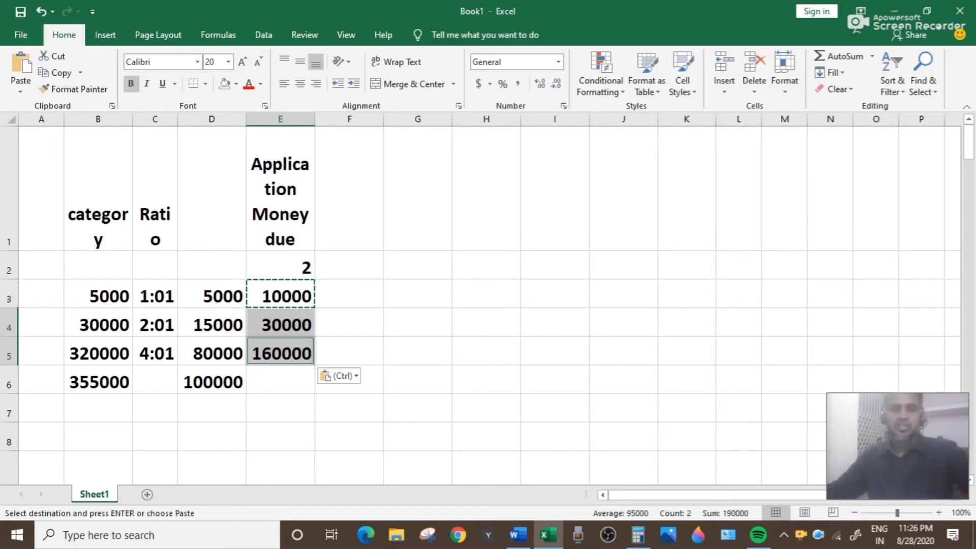
{"action": "key", "text": "Escape"}
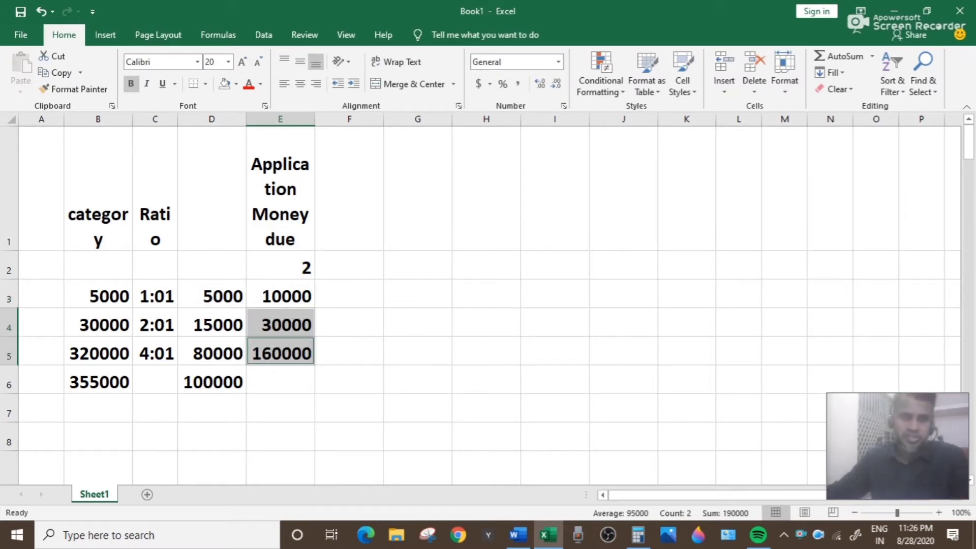
{"action": "left_click", "coordinate": [212, 353]}
{"action": "left_click", "coordinate": [211, 324]}
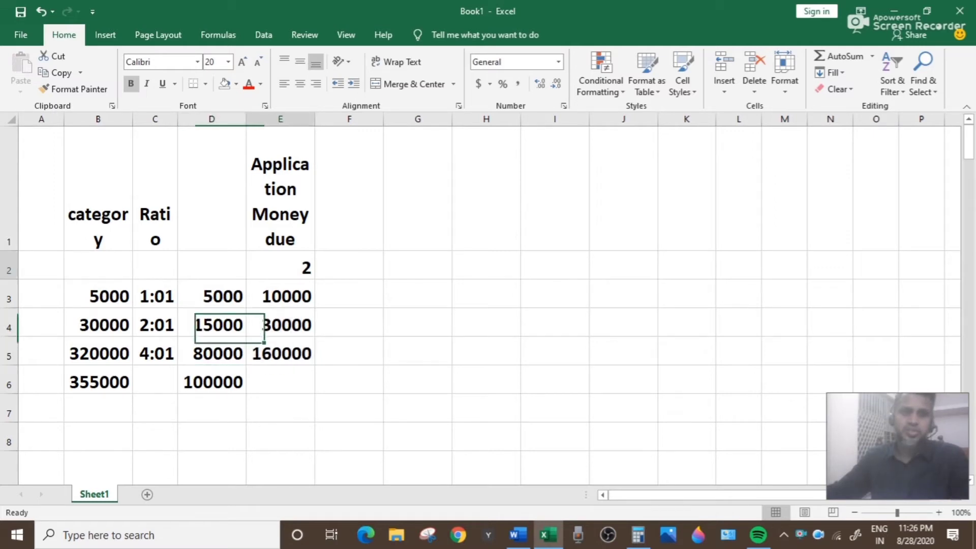
{"action": "left_click", "coordinate": [280, 268]}
{"action": "left_click", "coordinate": [280, 353]}
{"action": "left_click", "coordinate": [281, 380]}
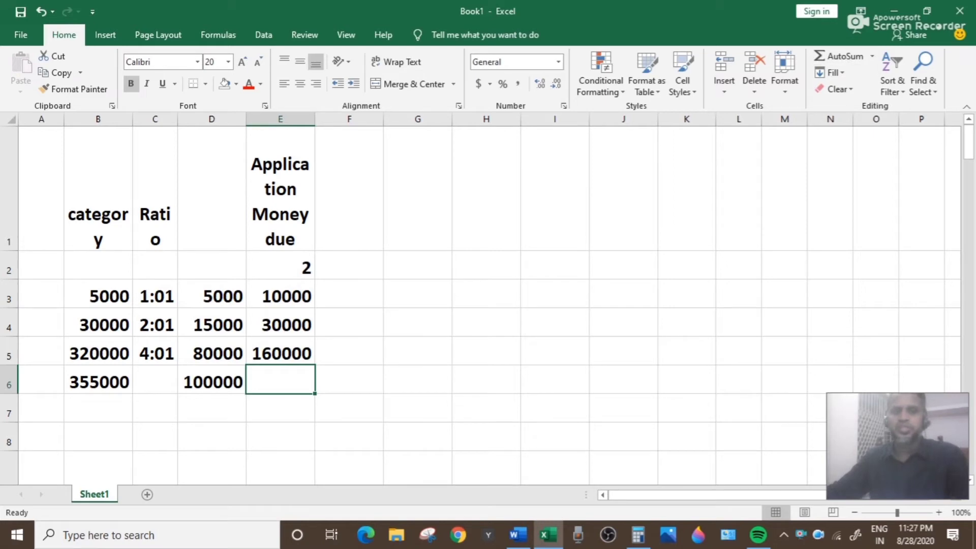
{"action": "left_click", "coordinate": [211, 382]}
{"action": "left_click", "coordinate": [280, 267]}
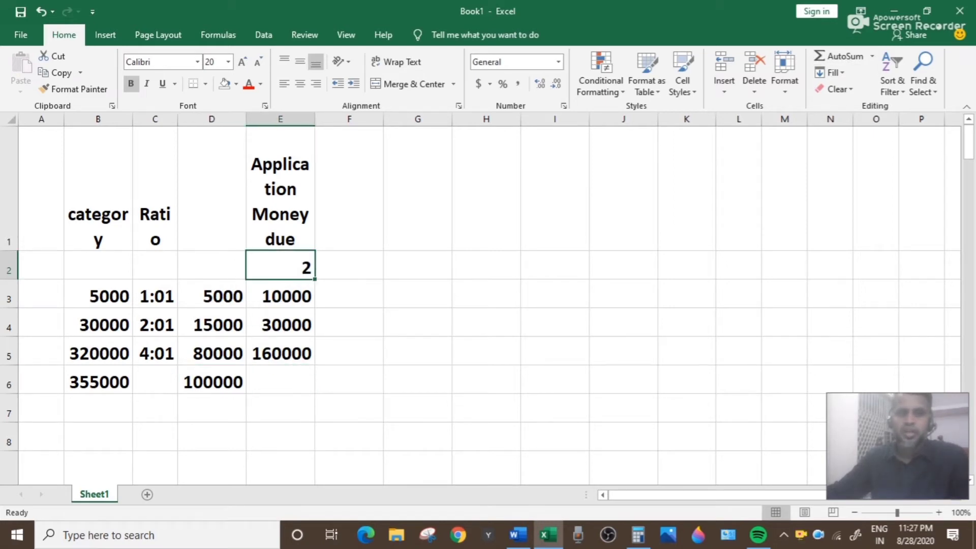
Total the application money in E6 with a SUM of E3:E5, leaving out the rate in E2
{"action": "left_click", "coordinate": [281, 381]}
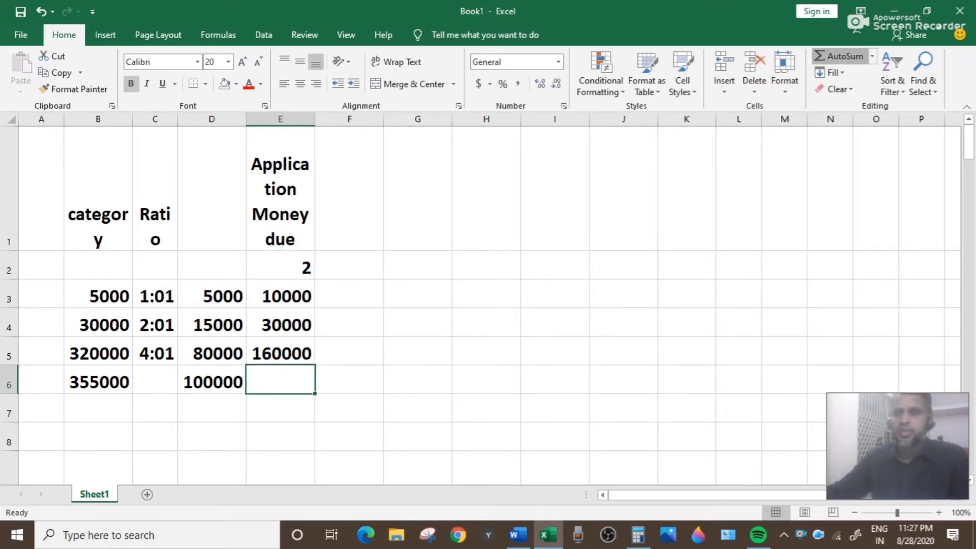
{"action": "left_click", "coordinate": [841, 56]}
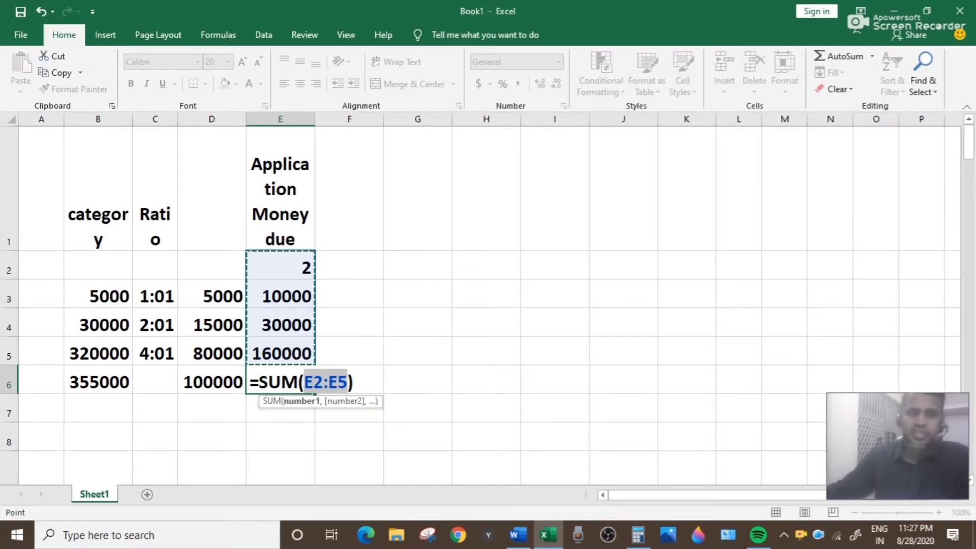
{"action": "left_click_drag", "start_coordinate": [308, 298], "coordinate": [312, 358]}
{"action": "key", "text": "Return"}
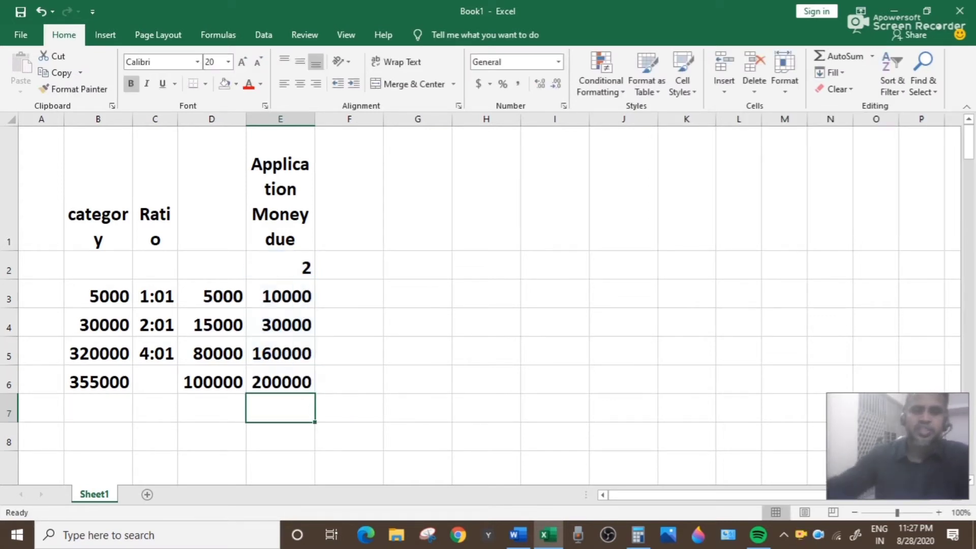
Enter the heading "Allotment money due" in cell F1 and the per-share rate 5 in F2
{"action": "left_click", "coordinate": [350, 188]}
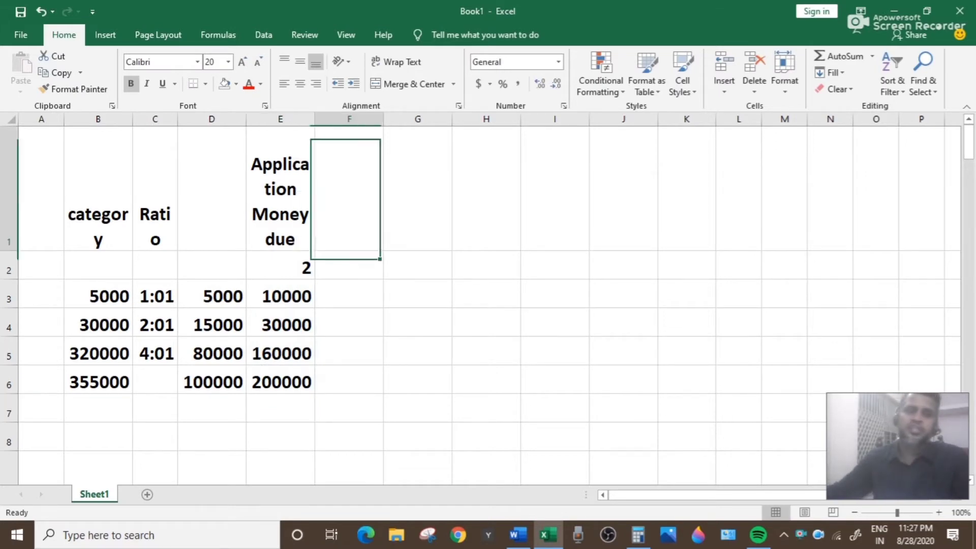
{"action": "type", "text": "A"}
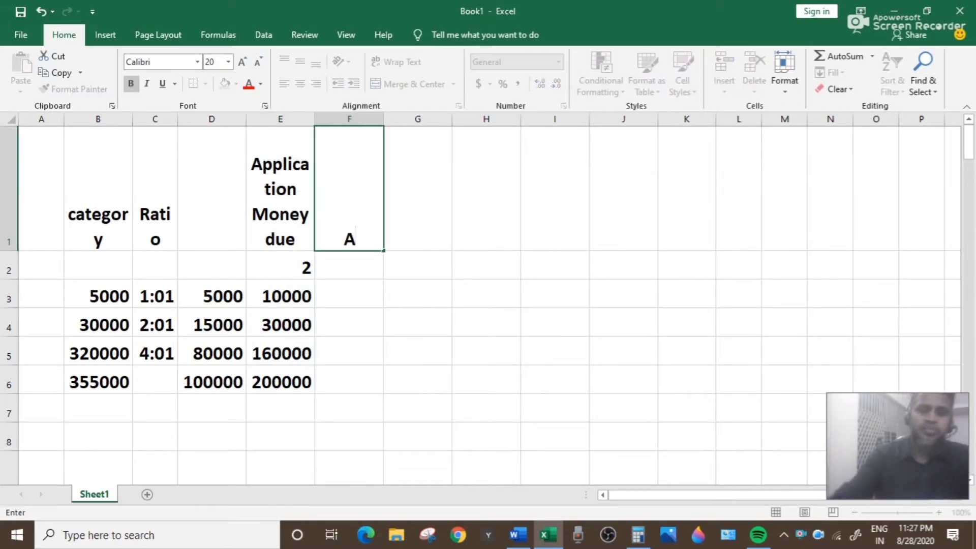
{"action": "type", "text": "llotment money due"}
{"action": "key", "text": "Return"}
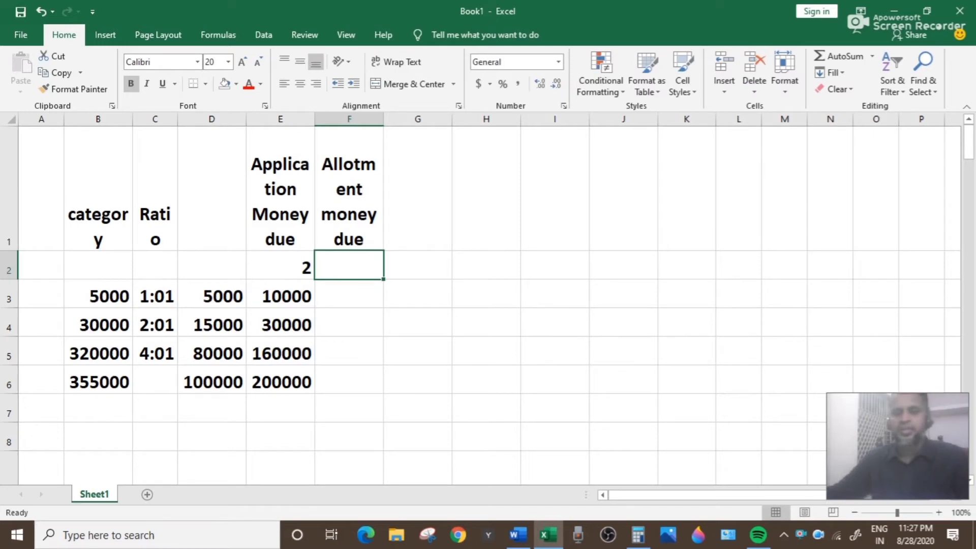
{"action": "type", "text": "5"}
{"action": "key", "text": "Return"}
Calculate the first category's allotment money in F3 with =D3*$F$2 and copy the formula to F4 and F5
{"action": "type", "text": "25000"}
{"action": "key", "text": "Return"}
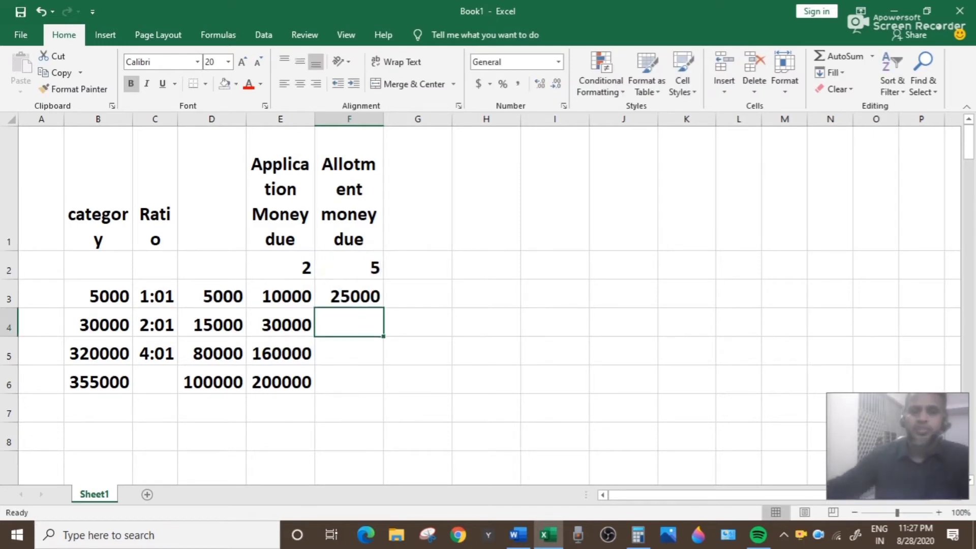
{"action": "left_click", "coordinate": [349, 295]}
{"action": "key", "text": "ctrl+c"}
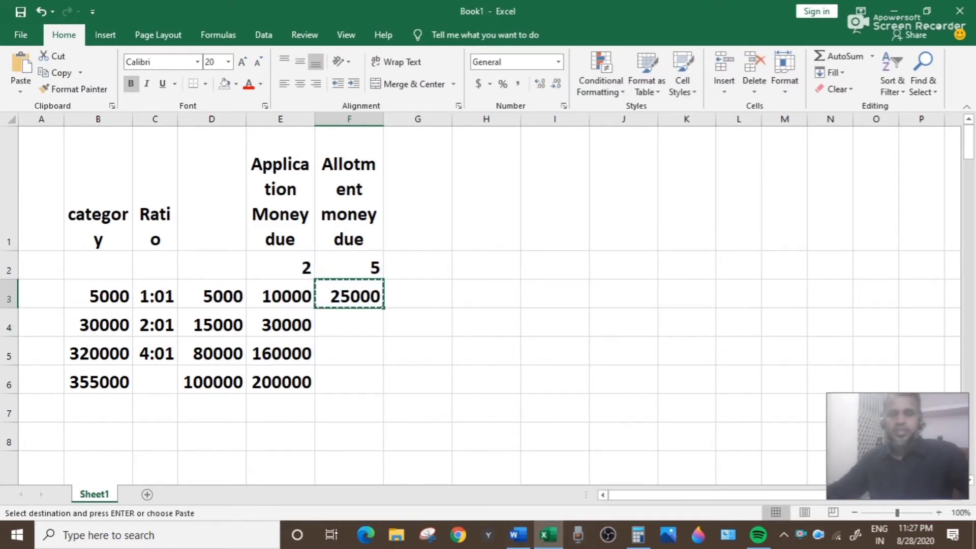
{"action": "key", "text": "Down"}
{"action": "key", "text": "shift+Down"}
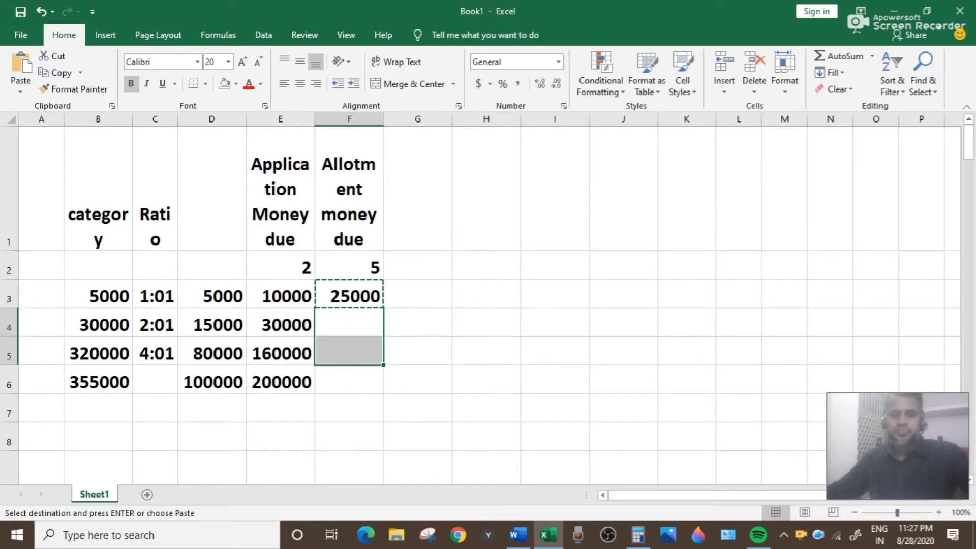
{"action": "key", "text": "ctrl+v"}
{"action": "key", "text": "Escape"}
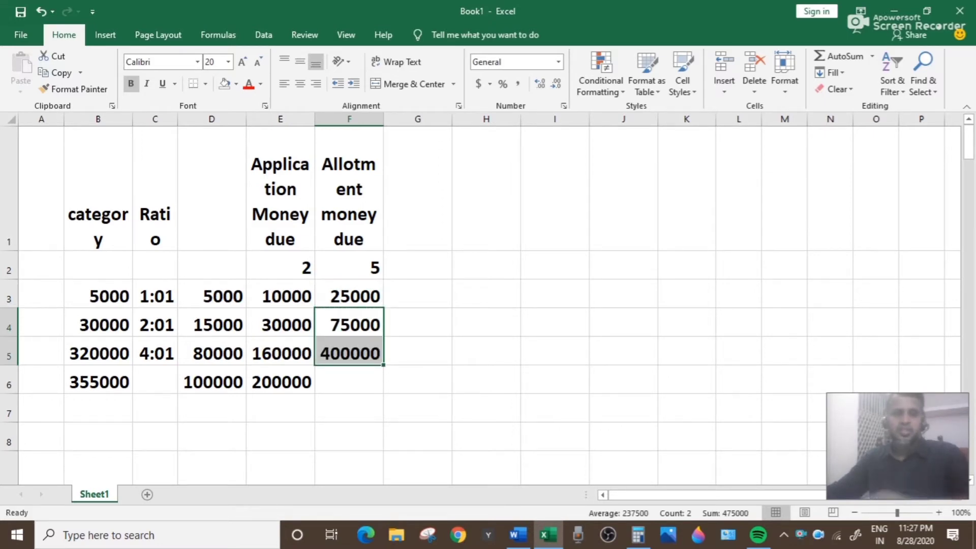
Examine the copied allotment money formula in F5 to check its cell references
{"action": "key", "text": "Up"}
{"action": "key", "text": "Right"}
{"action": "key", "text": "Left"}
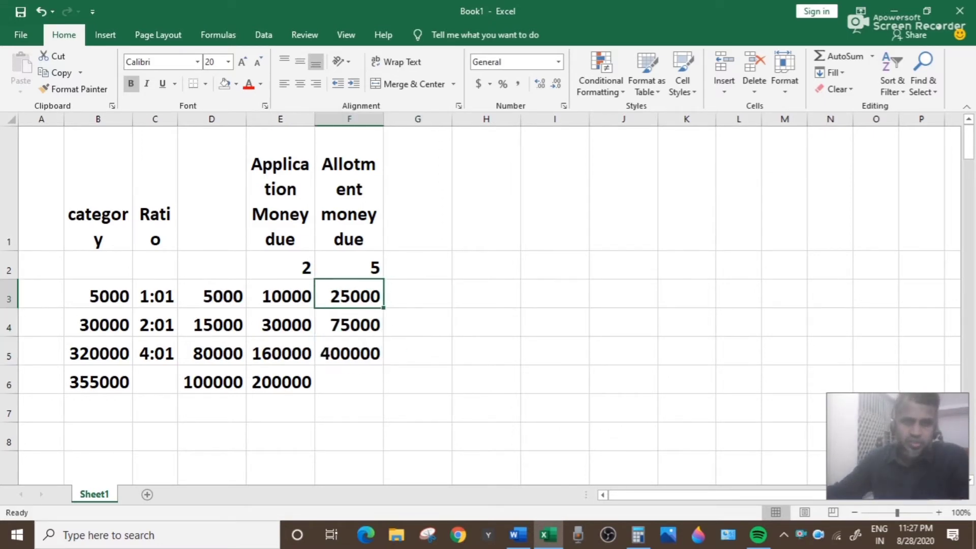
{"action": "key", "text": "Down"}
{"action": "double_click", "coordinate": [350, 354]}
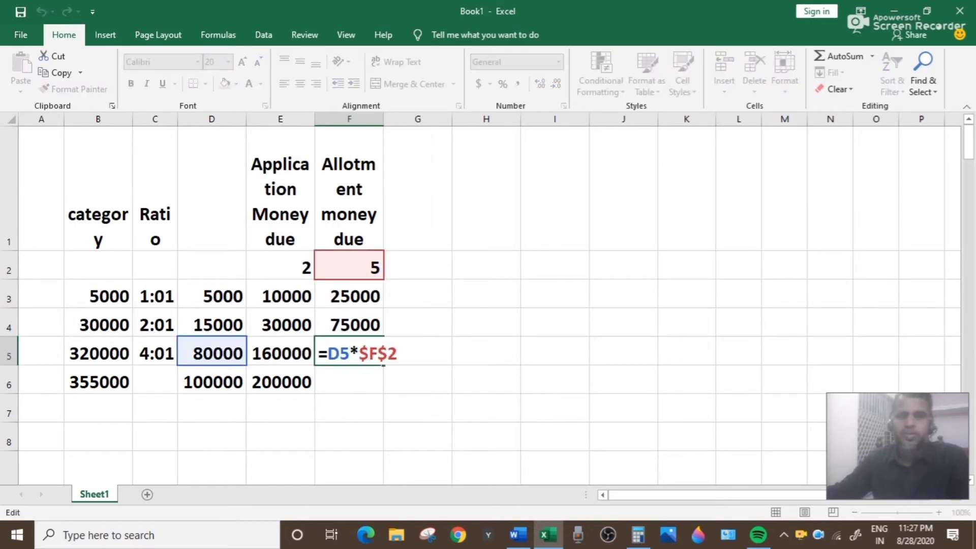
{"action": "key", "text": "Escape"}
Copy the total formula from E6 into F6 to sum the allotment money
{"action": "left_click", "coordinate": [349, 382]}
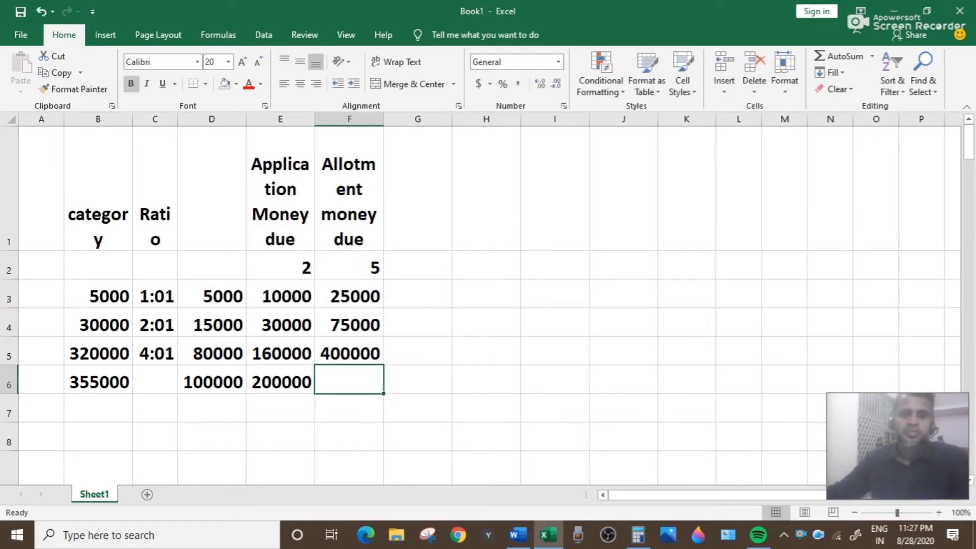
{"action": "left_click", "coordinate": [840, 56]}
{"action": "left_click", "coordinate": [840, 56]}
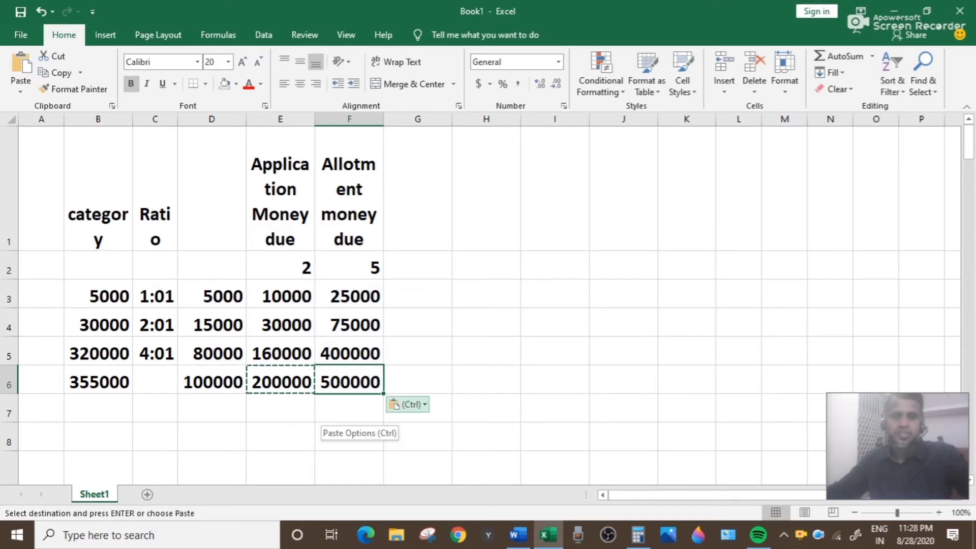
Enter the heading "Call money" in cell G1 beside the allotment money heading
{"action": "left_click", "coordinate": [418, 189]}
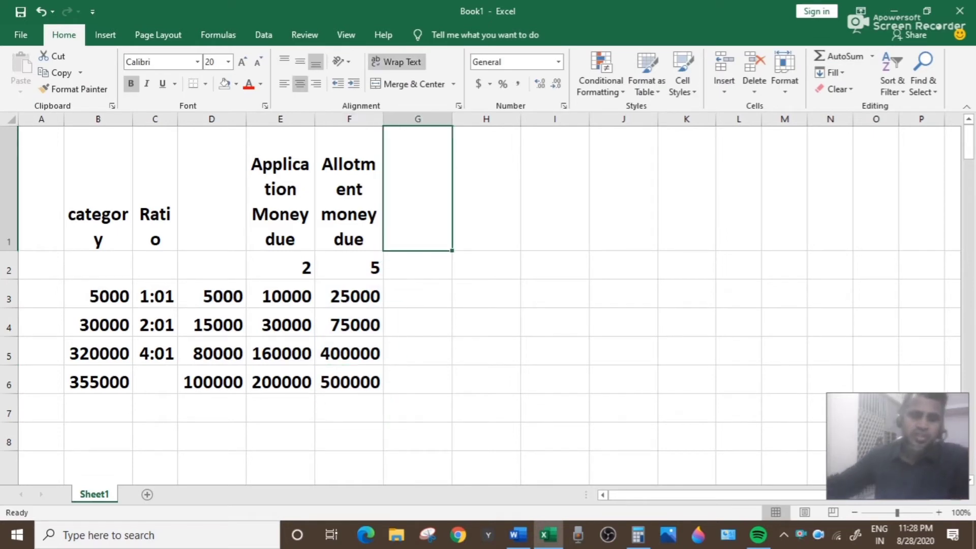
{"action": "type", "text": "Call"}
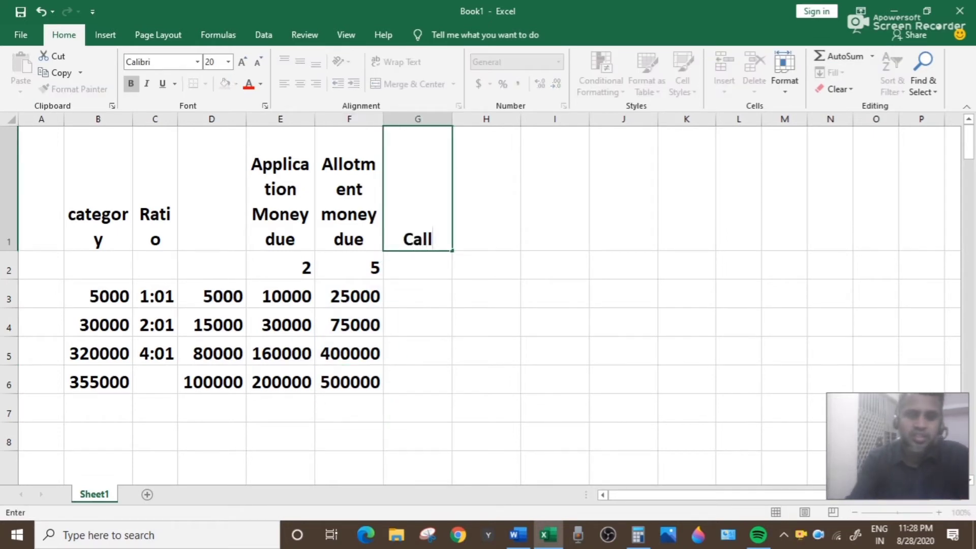
{"action": "type", "text": " money"}
{"action": "key", "text": "Return"}
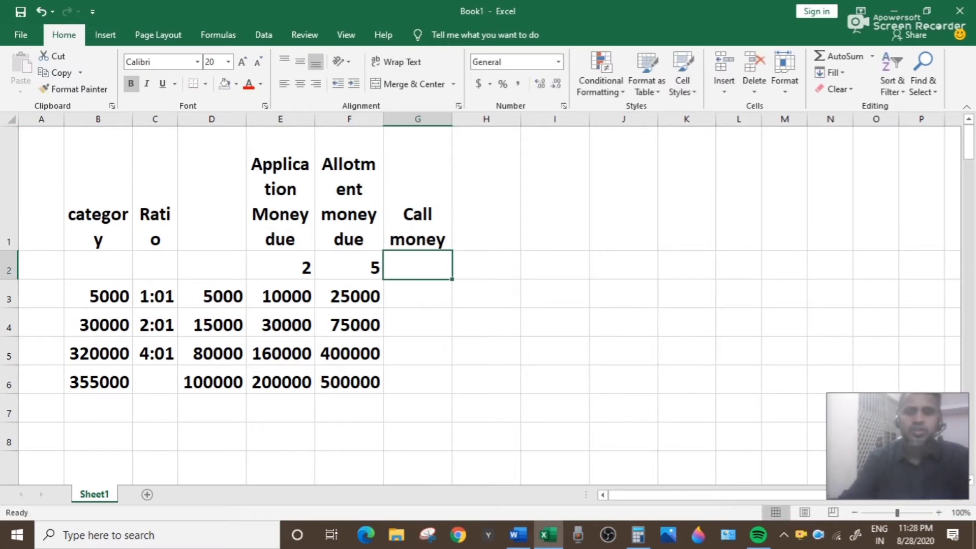
Set the call rate in G2 to 7, then calculate the call money in G3 with =D3*$G$2 and fill it down to G5
{"action": "type", "text": "7"}
{"action": "key", "text": "Return"}
{"action": "type", "text": "="}
{"action": "key", "text": "Left"}
{"action": "key", "text": "Left"}
{"action": "key", "text": "Left"}
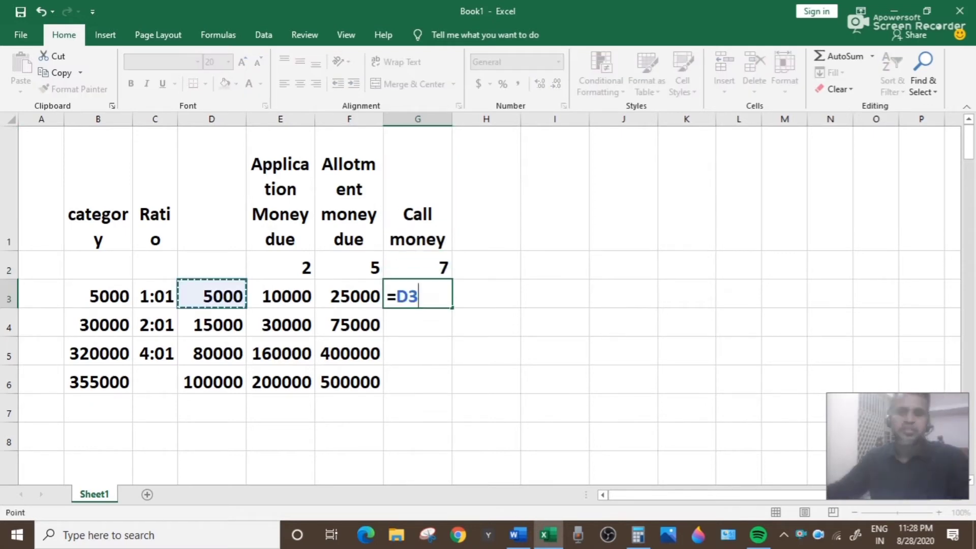
{"action": "type", "text": "*"}
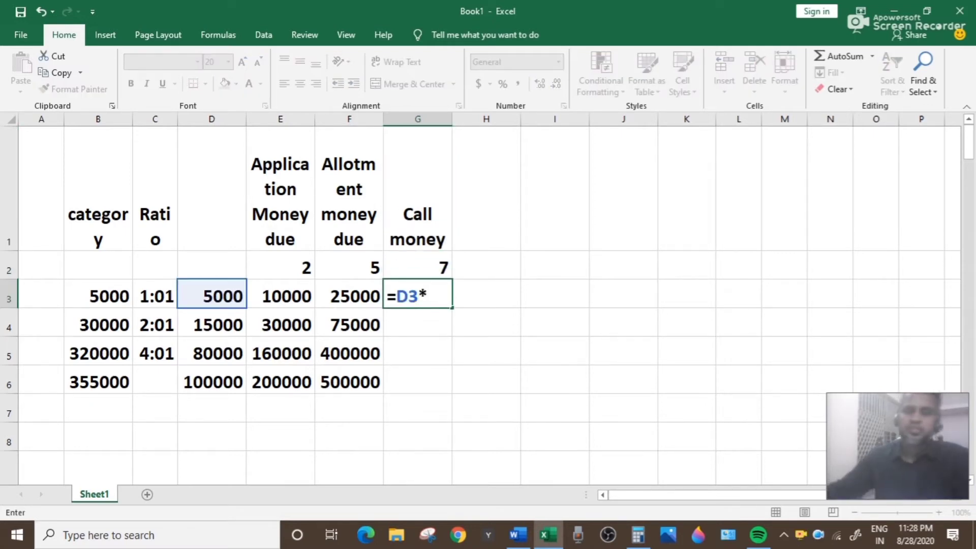
{"action": "key", "text": "Up"}
{"action": "key", "text": "F2"}
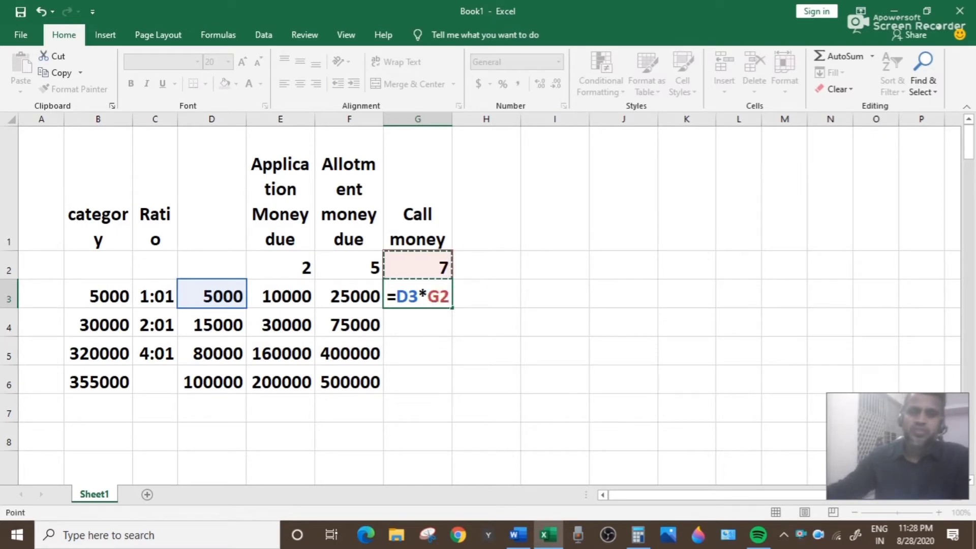
{"action": "key", "text": "Left"}
{"action": "type", "text": "$"}
{"action": "key", "text": "Left"}
{"action": "key", "text": "Left"}
{"action": "type", "text": "$"}
{"action": "key", "text": "Return"}
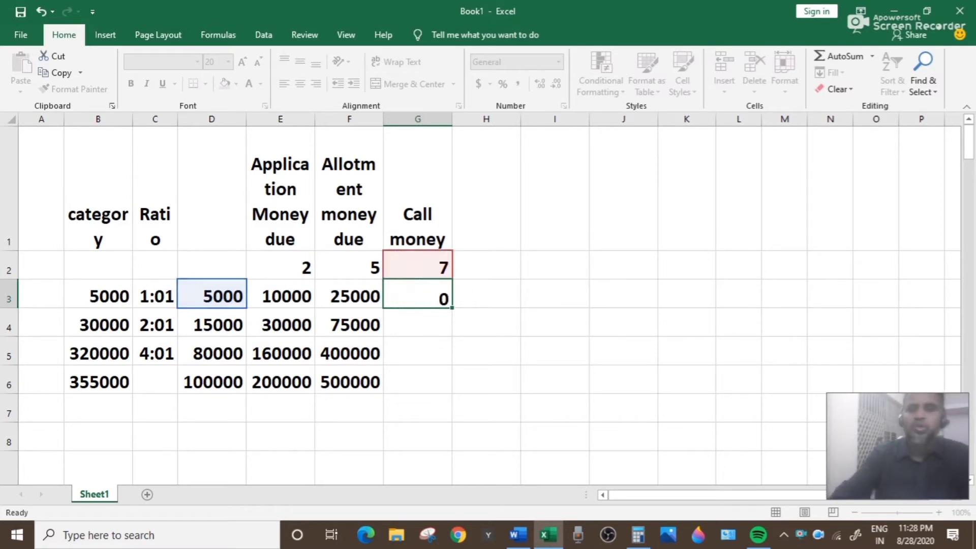
{"action": "key", "text": "Up"}
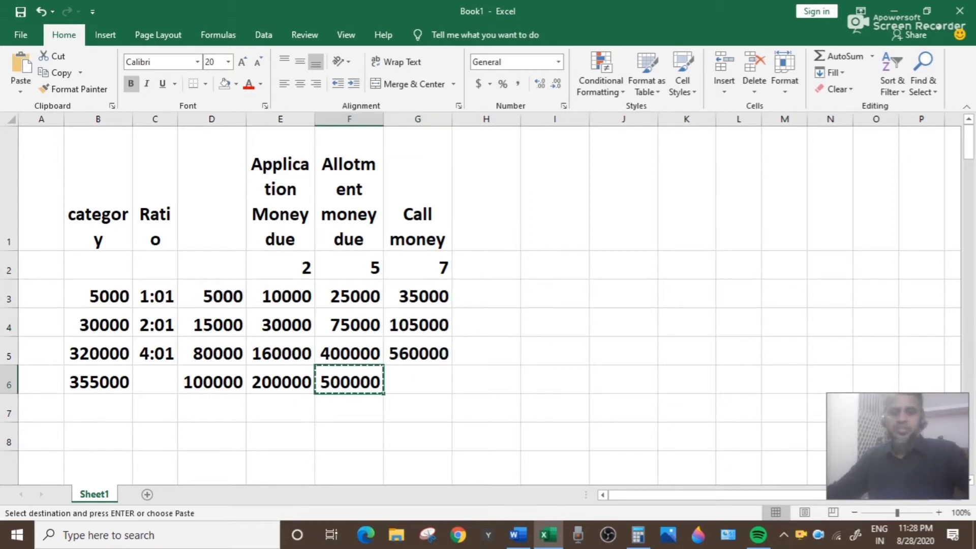
Copy the total formula from F6 into G6 to sum the call money
{"action": "key", "text": "Right"}
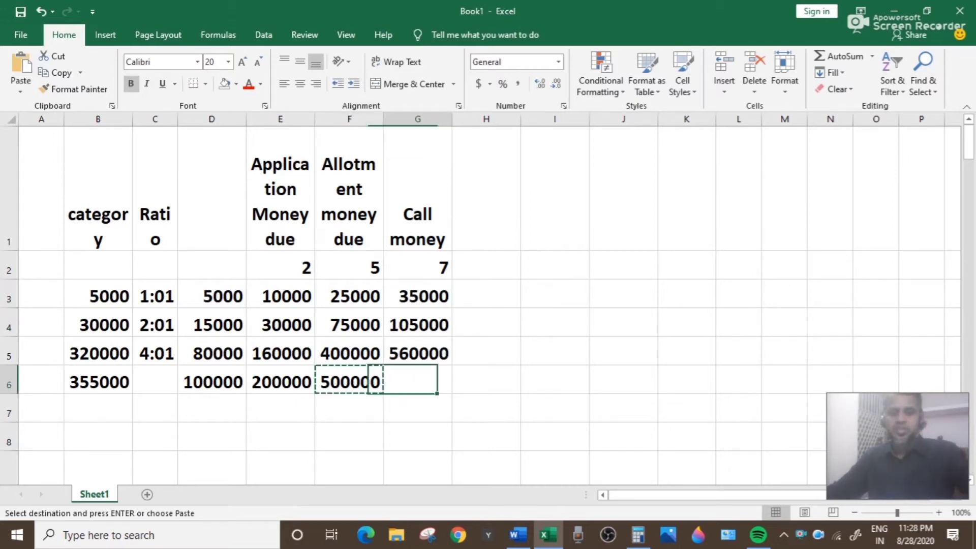
{"action": "key", "text": "ctrl+v"}
{"action": "key", "text": "Escape"}
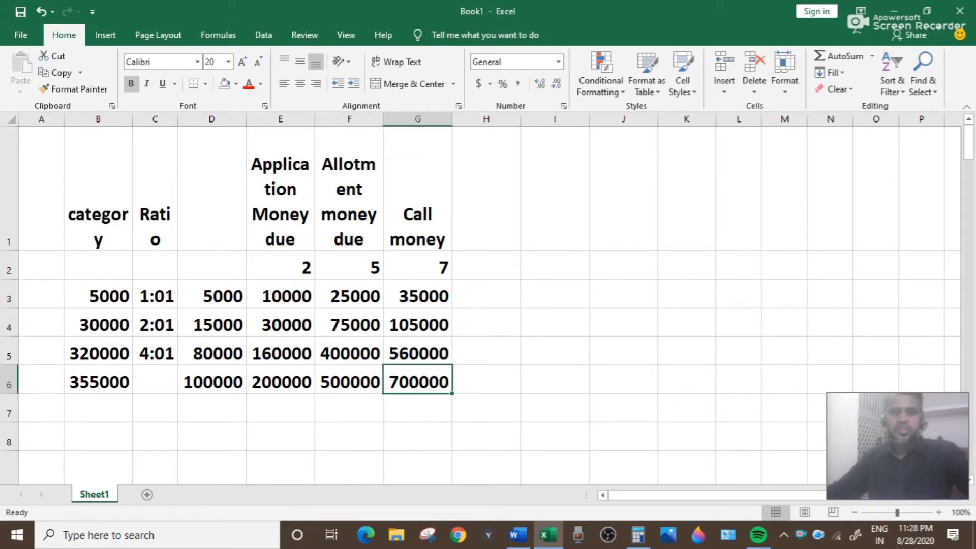
Enter the heading "Application money received" in H1 and fill H3 to H5 with the received amounts 10000, 60000 and 640000
{"action": "left_click", "coordinate": [487, 407]}
{"action": "left_click", "coordinate": [486, 188]}
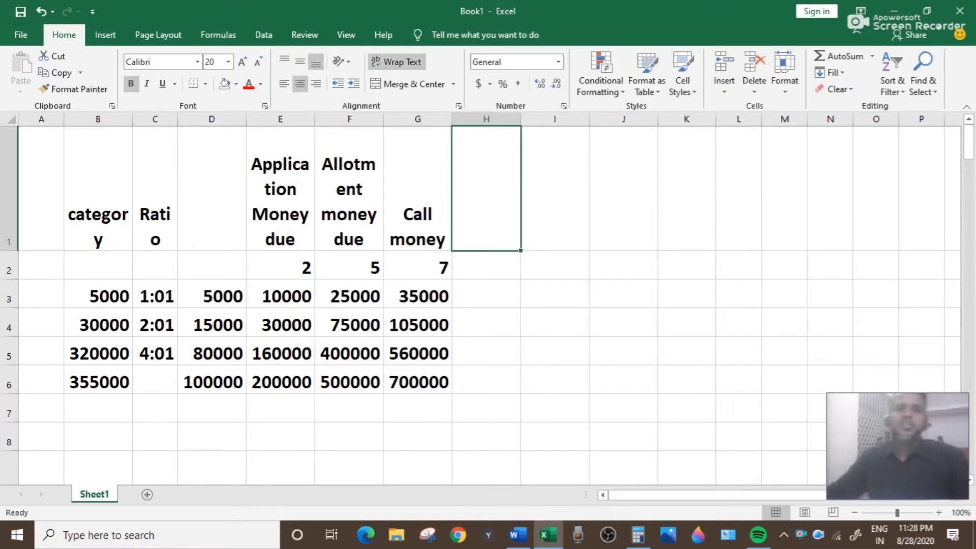
{"action": "type", "text": "Application money received"}
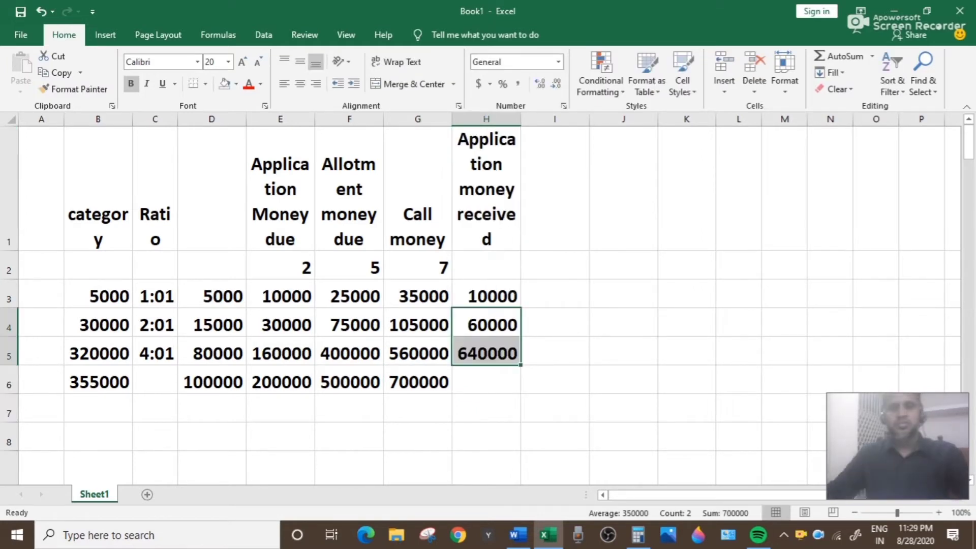
Total the application money received in H6 with =SUM(H3:H5) and check it against the applied shares in B6 and the rate in E2
{"action": "left_click", "coordinate": [486, 380]}
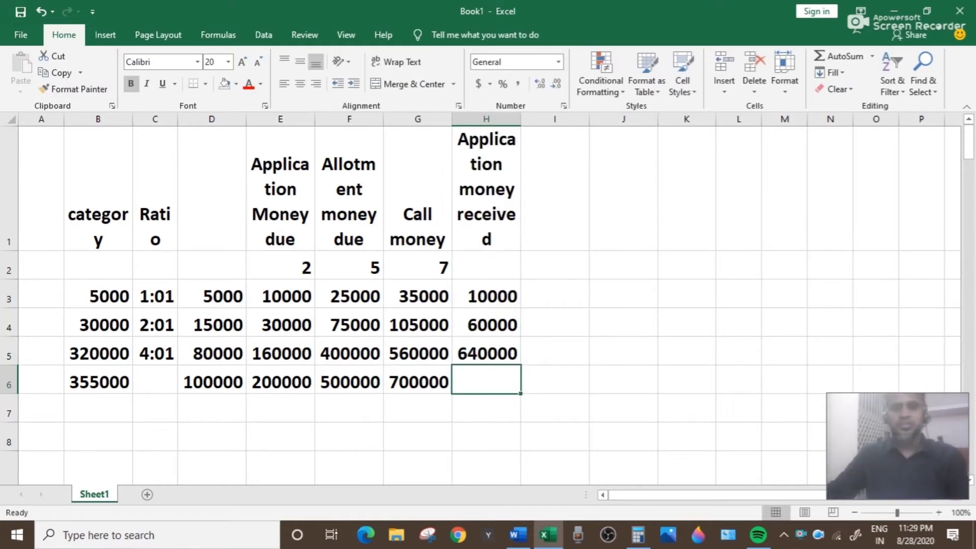
{"action": "left_click", "coordinate": [839, 56]}
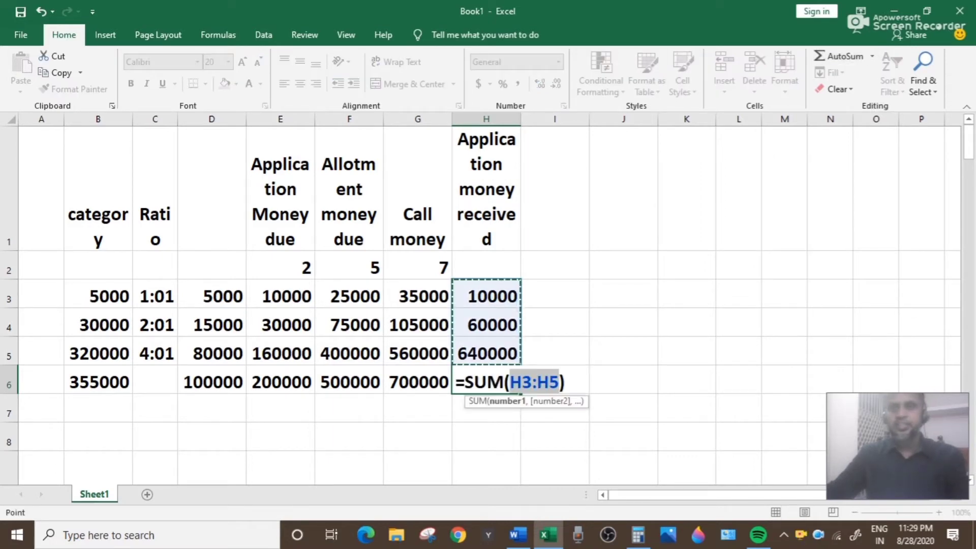
{"action": "key", "text": "Return"}
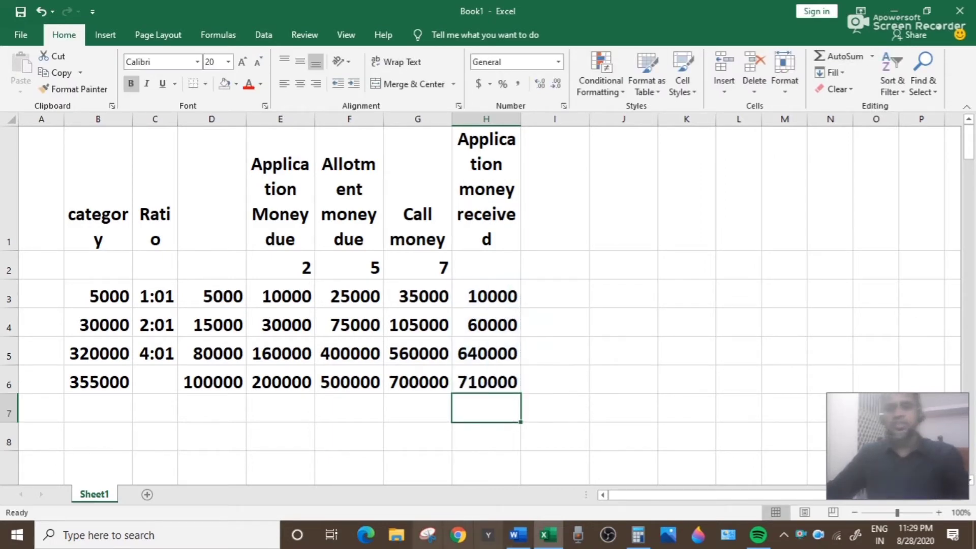
{"action": "left_click", "coordinate": [98, 380]}
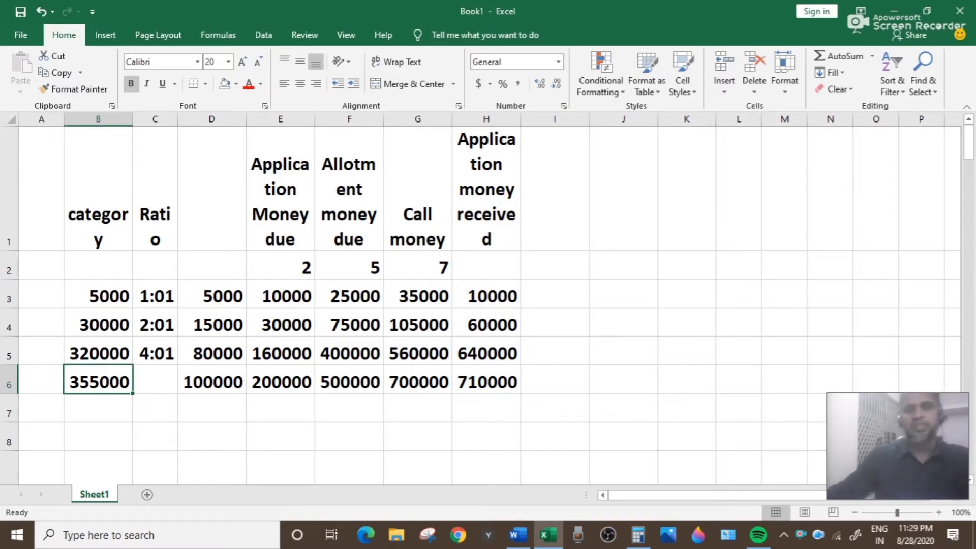
{"action": "left_click", "coordinate": [280, 265]}
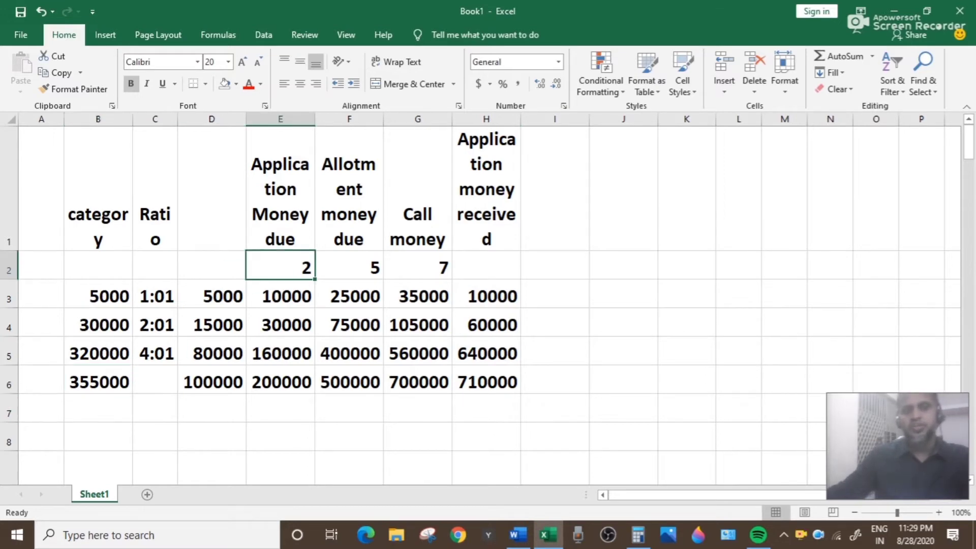
{"action": "left_click", "coordinate": [486, 381]}
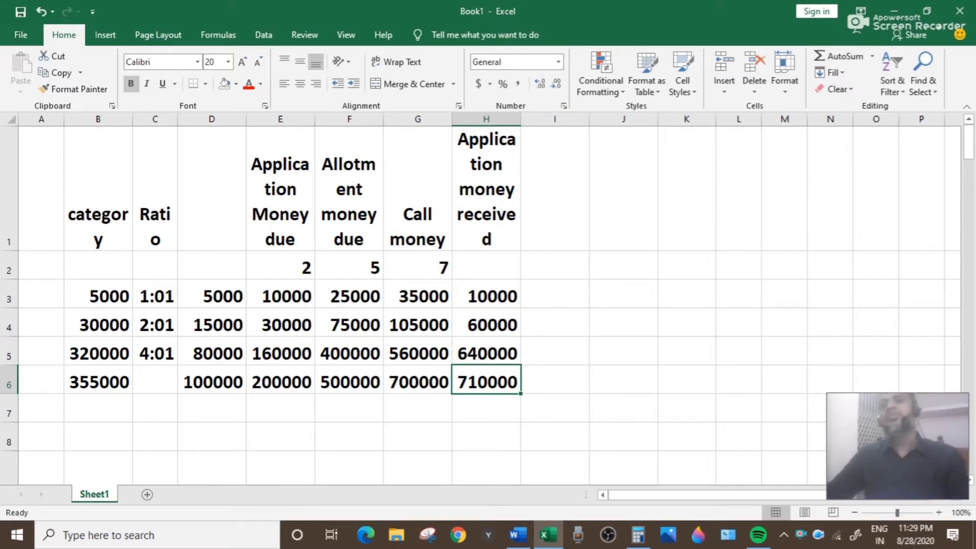
Enter the heading "Excess Application money" in cell I1
{"action": "left_click", "coordinate": [554, 188]}
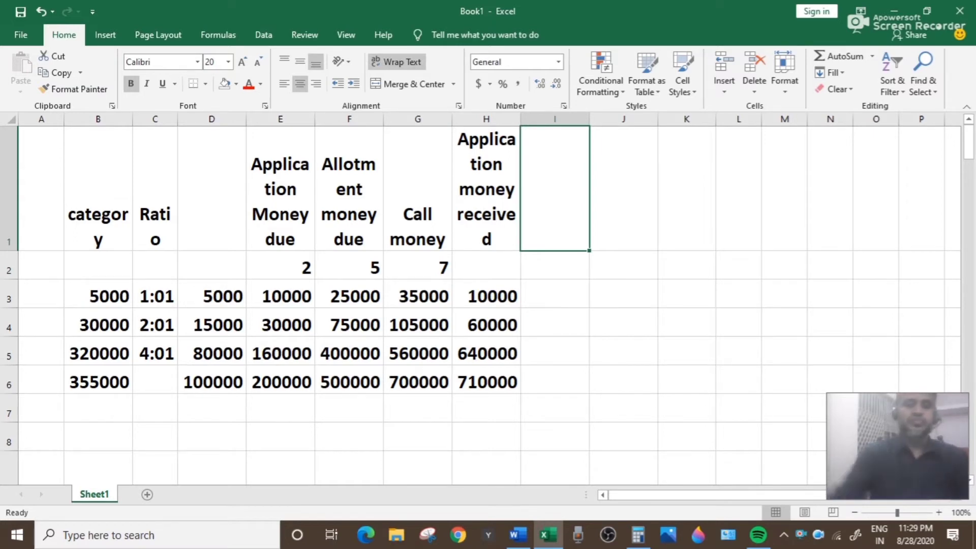
{"action": "type", "text": "Excess "}
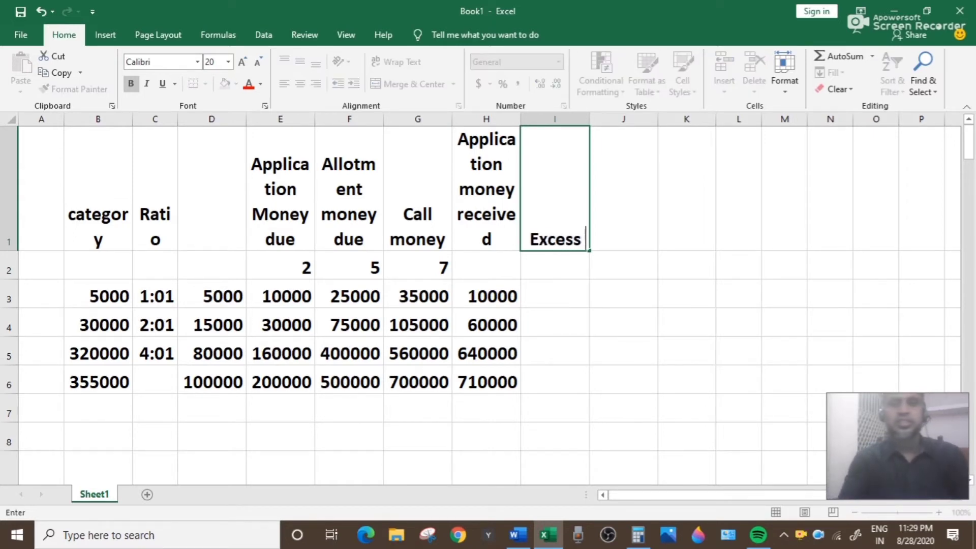
{"action": "type", "text": "Appl"}
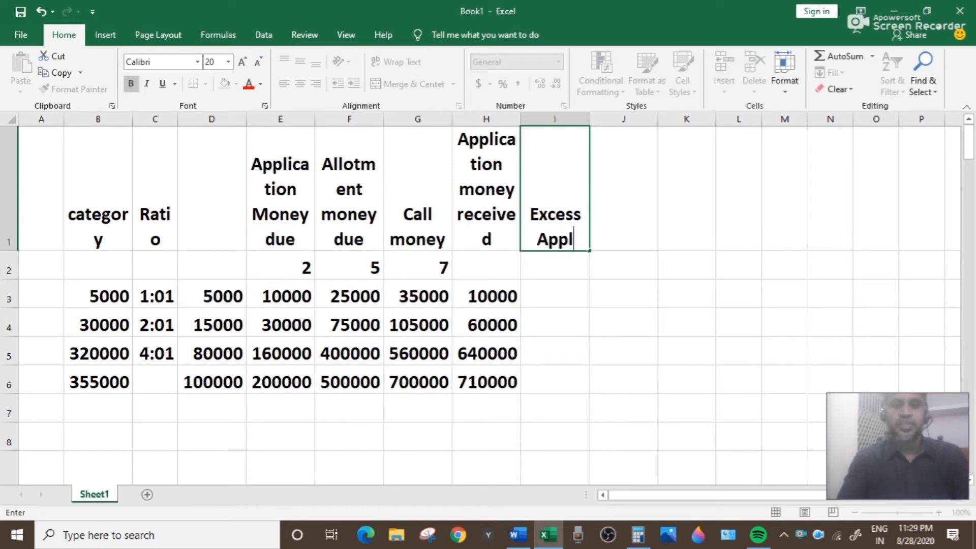
{"action": "type", "text": "ication "}
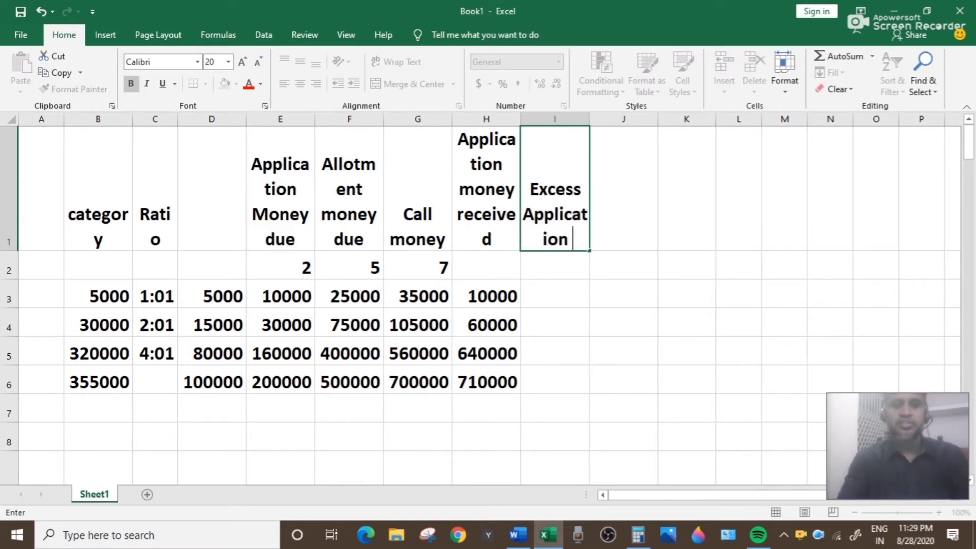
{"action": "type", "text": "money"}
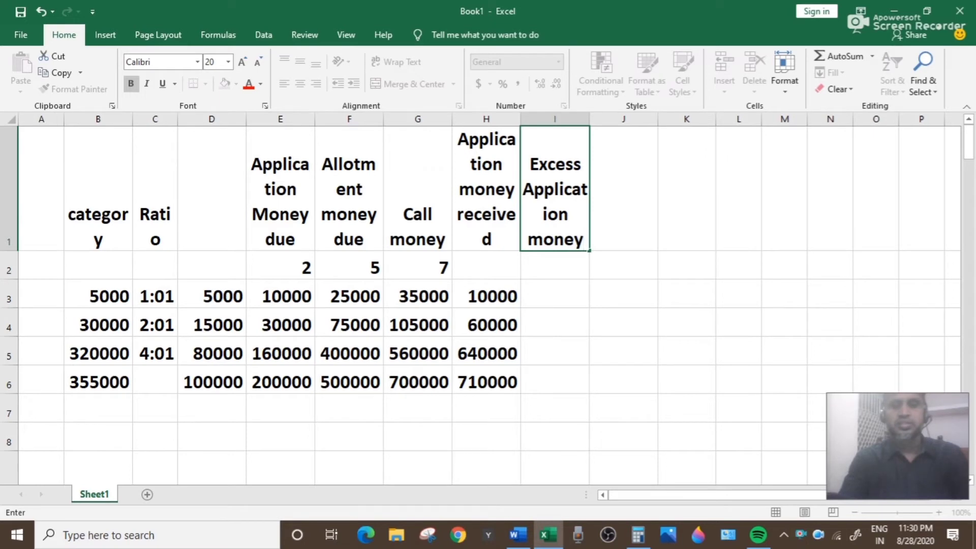
{"action": "key", "text": "Return"}
Enter 0 as the first category's excess in I3 and compare the application money due in E3 with the amount received in H3
{"action": "key", "text": "Down"}
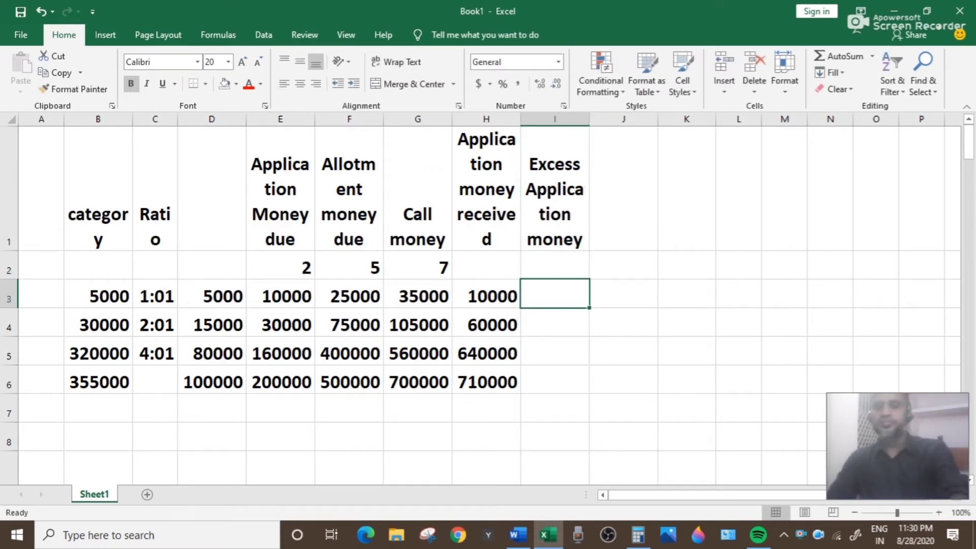
{"action": "type", "text": "0"}
{"action": "key", "text": "Return"}
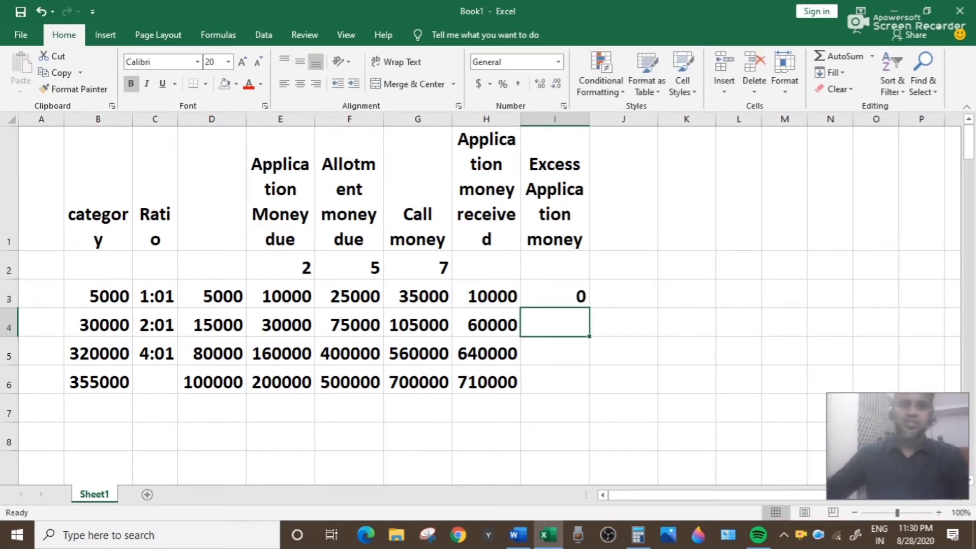
{"action": "left_click", "coordinate": [280, 294]}
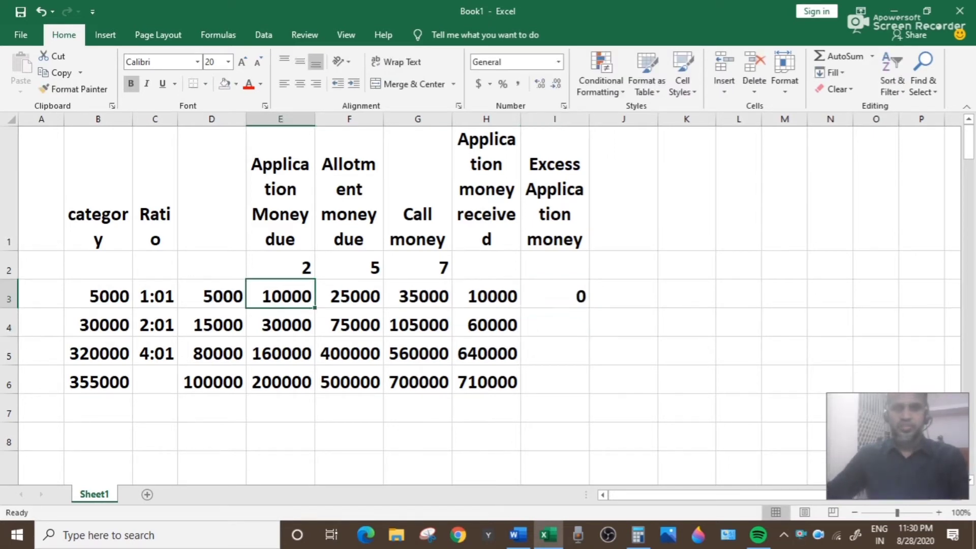
{"action": "left_click", "coordinate": [486, 294]}
{"action": "left_click", "coordinate": [280, 295]}
{"action": "left_click", "coordinate": [486, 295]}
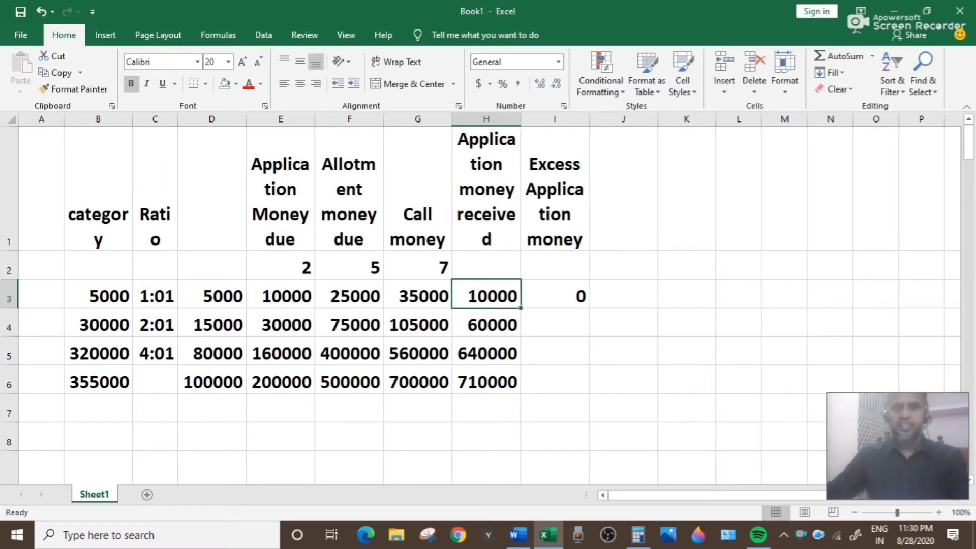
Compare the second category's money due and received, and calculate its excess application money in I4 with =H4-E4
{"action": "left_click", "coordinate": [280, 323]}
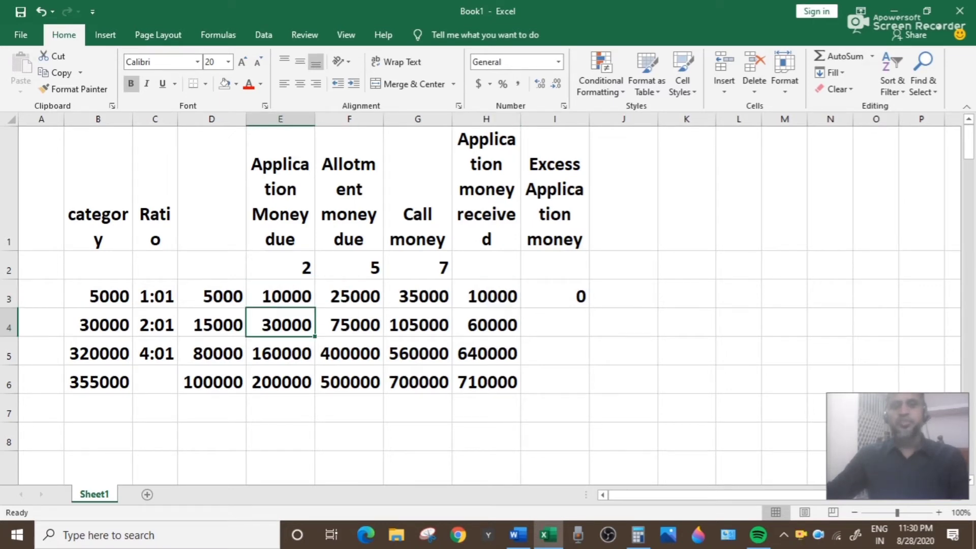
{"action": "left_click", "coordinate": [486, 324]}
{"action": "left_click", "coordinate": [554, 323]}
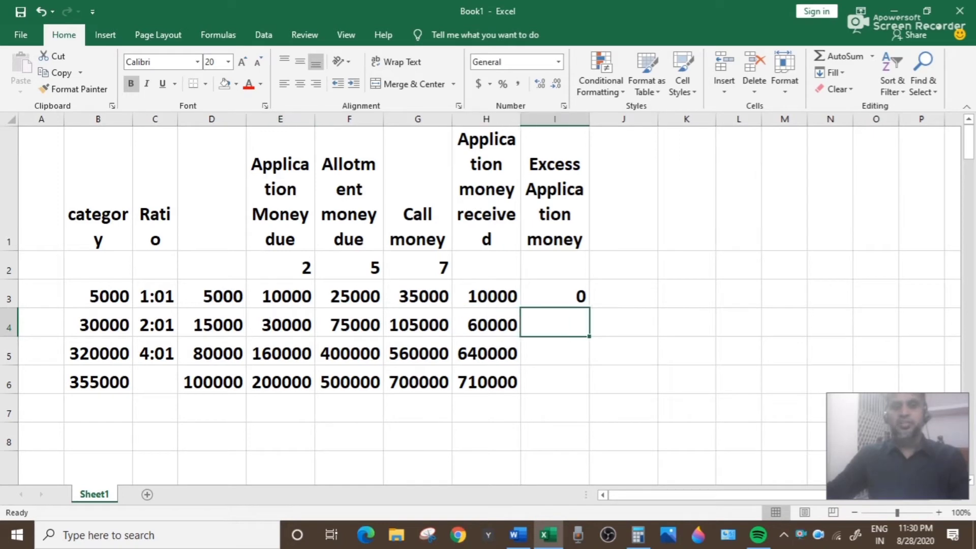
{"action": "type", "text": "="}
{"action": "left_click", "coordinate": [486, 324]}
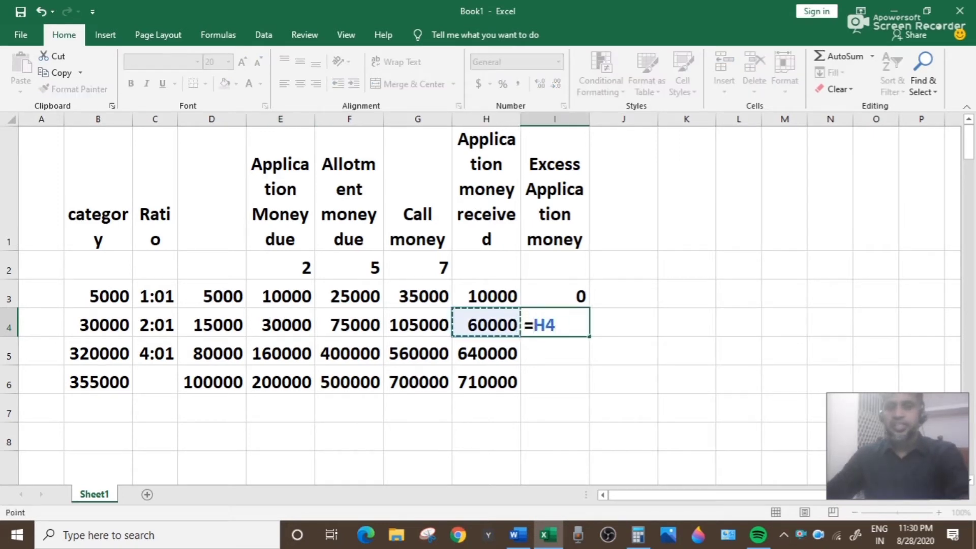
{"action": "type", "text": "-"}
{"action": "left_click", "coordinate": [280, 324]}
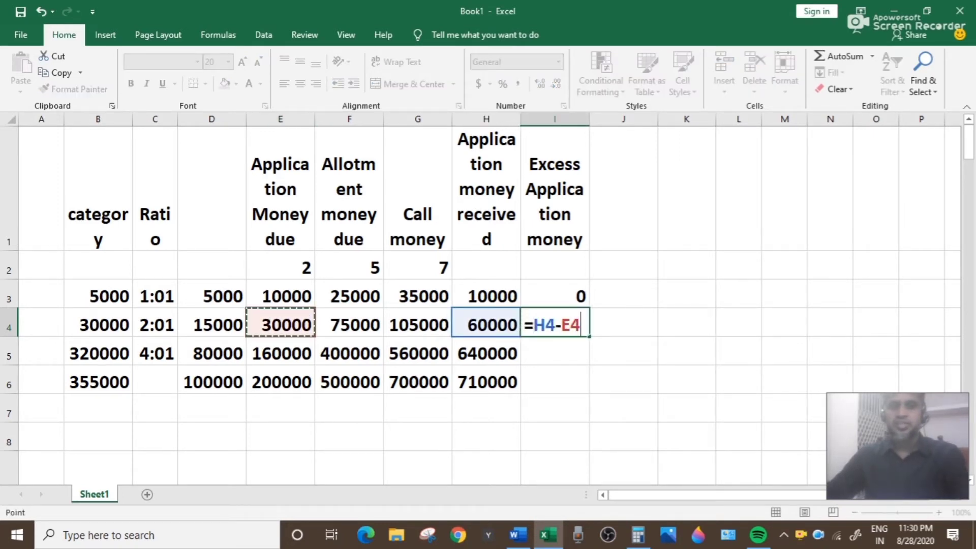
{"action": "key", "text": "Return"}
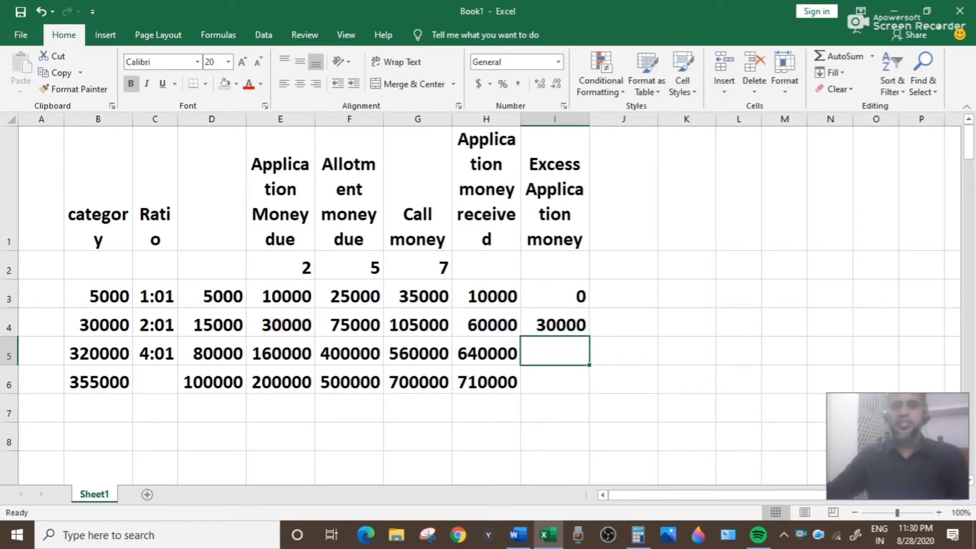
Calculate the third category's excess application money in I5 with =H5-E5
{"action": "type", "text": "="}
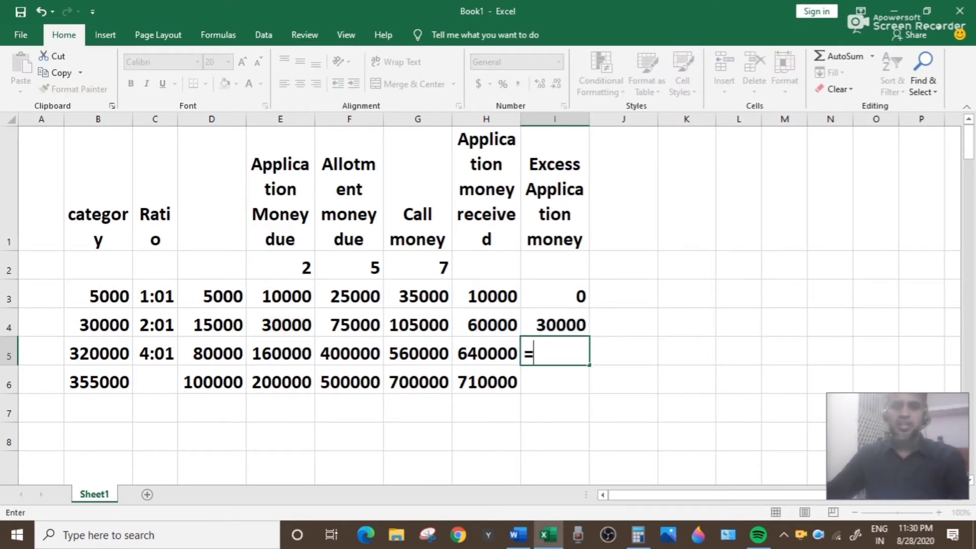
{"action": "key", "text": "Left"}
{"action": "type", "text": "-"}
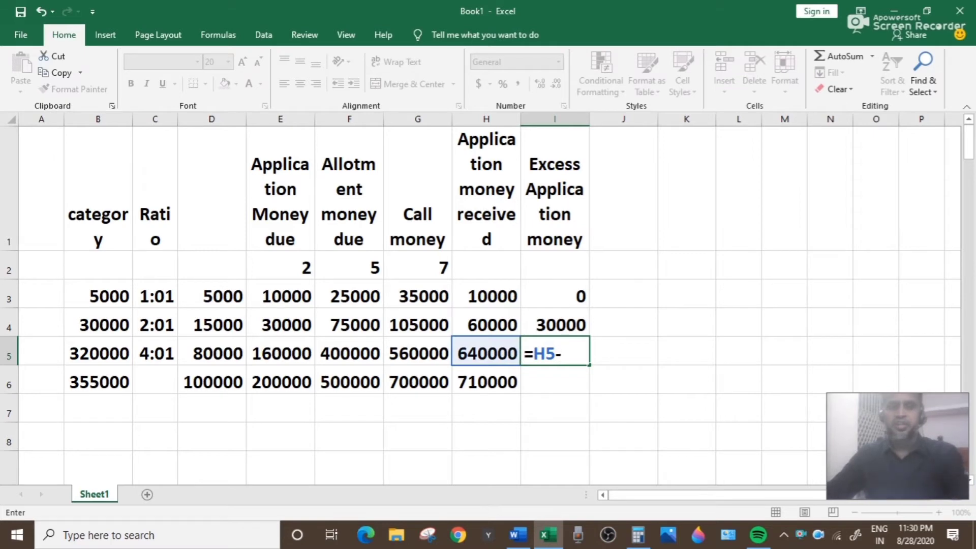
{"action": "key", "text": "Left"}
{"action": "key", "text": "Left"}
{"action": "key", "text": "Left"}
{"action": "key", "text": "Left"}
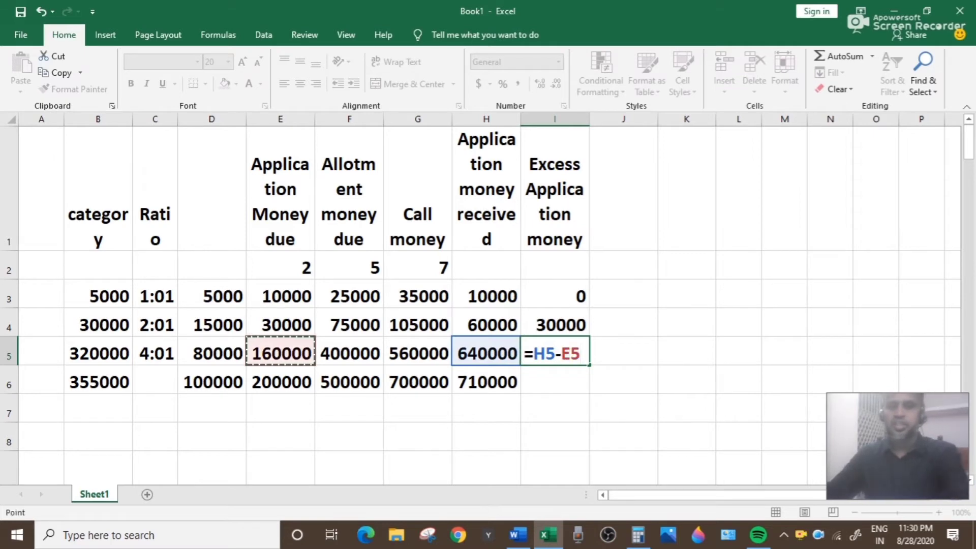
{"action": "key", "text": "Return"}
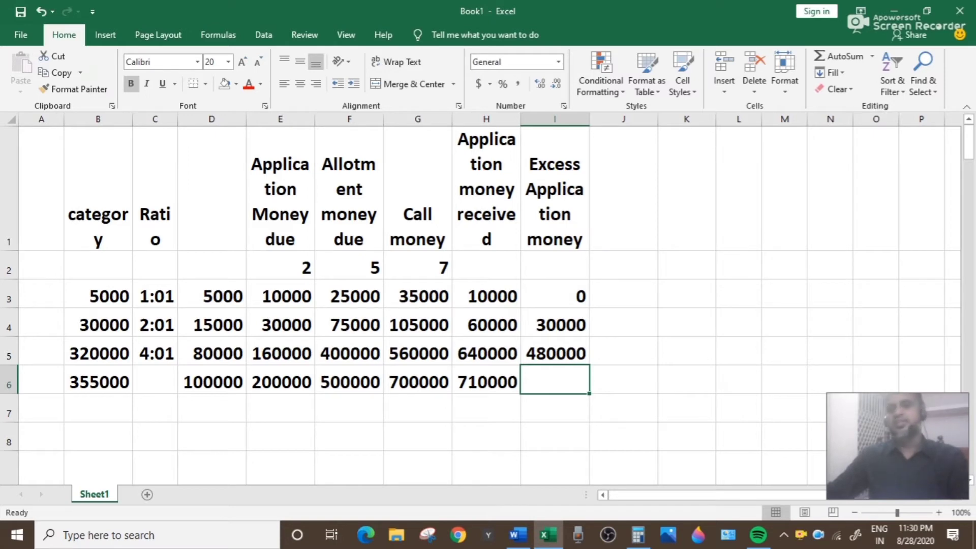
Enter the heading "Adjusted in allotemnt" in cell J1
{"action": "left_click", "coordinate": [623, 189]}
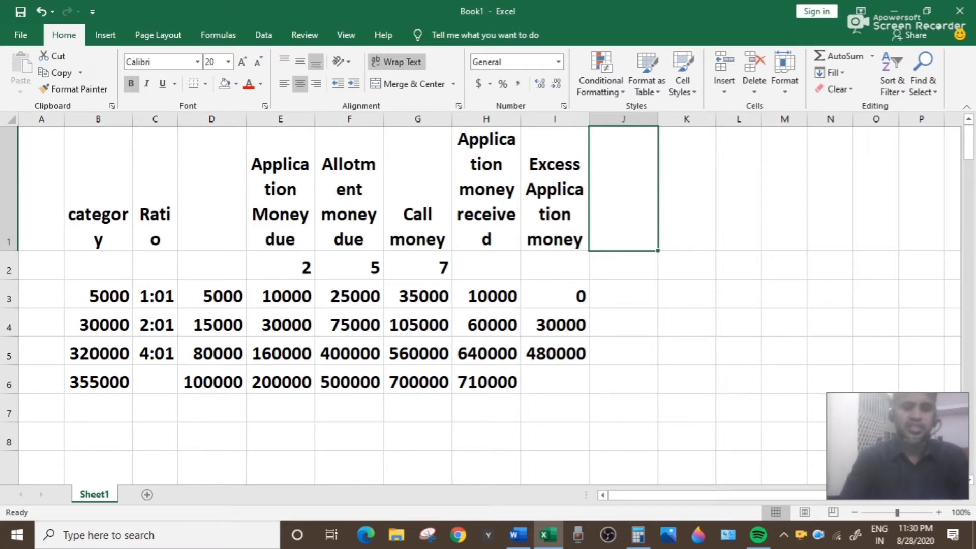
{"action": "type", "text": "A"}
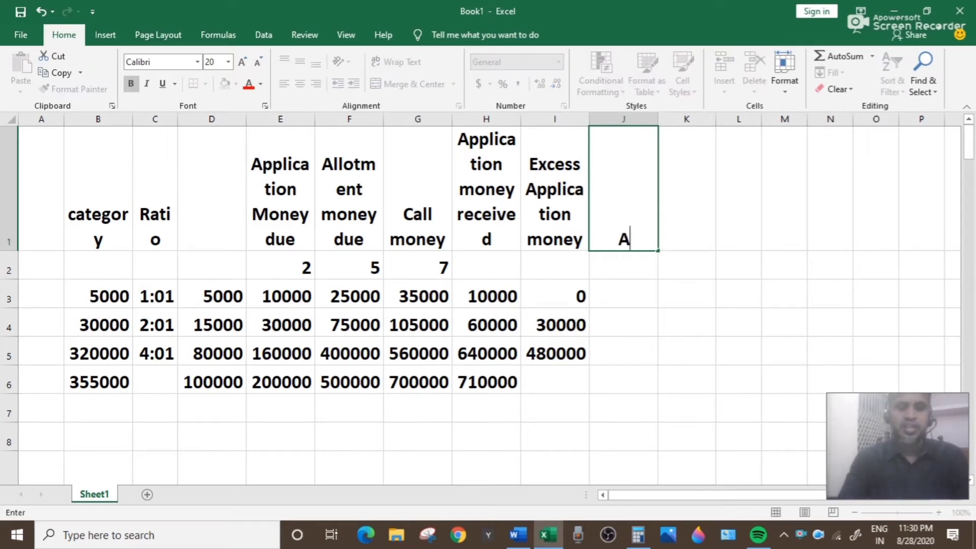
{"action": "type", "text": "djus"}
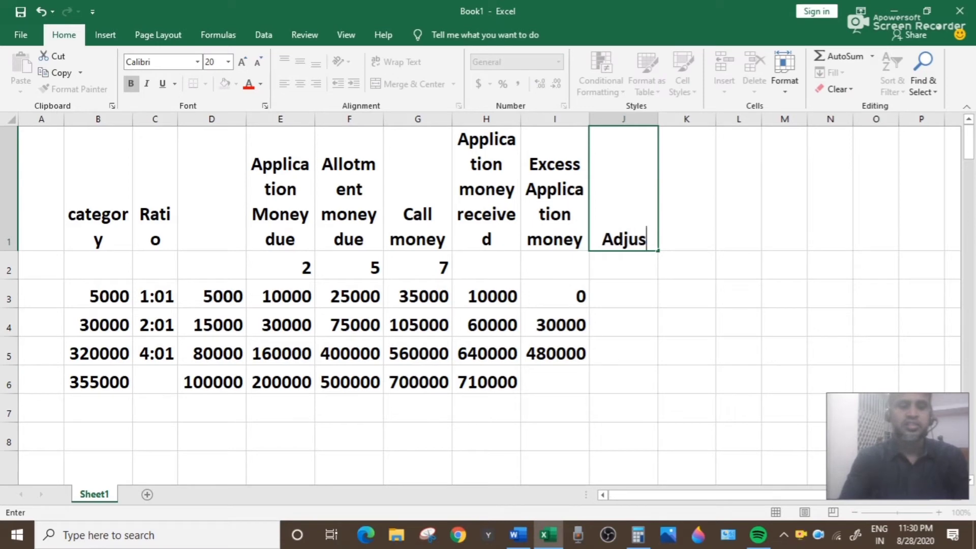
{"action": "type", "text": "ted"}
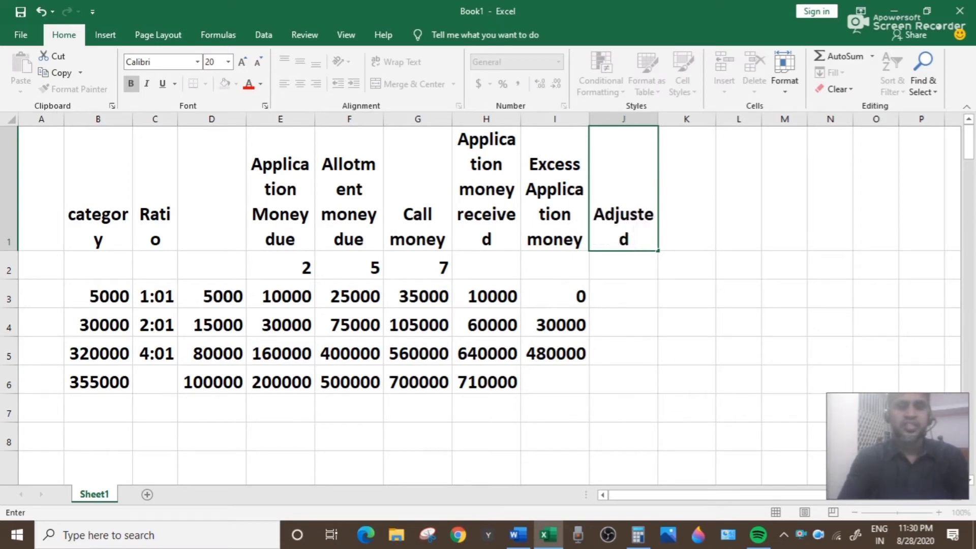
{"action": "type", "text": " in allo"}
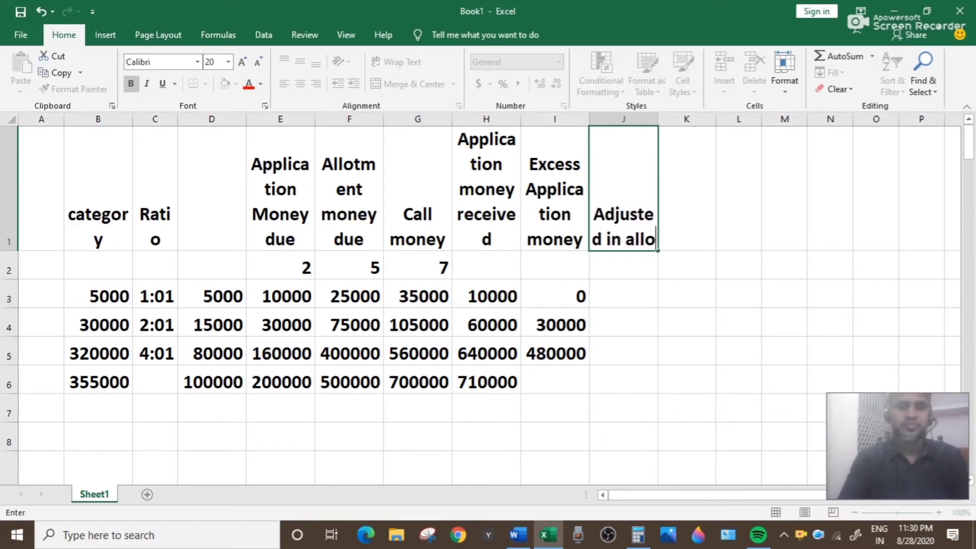
{"action": "type", "text": "temnt"}
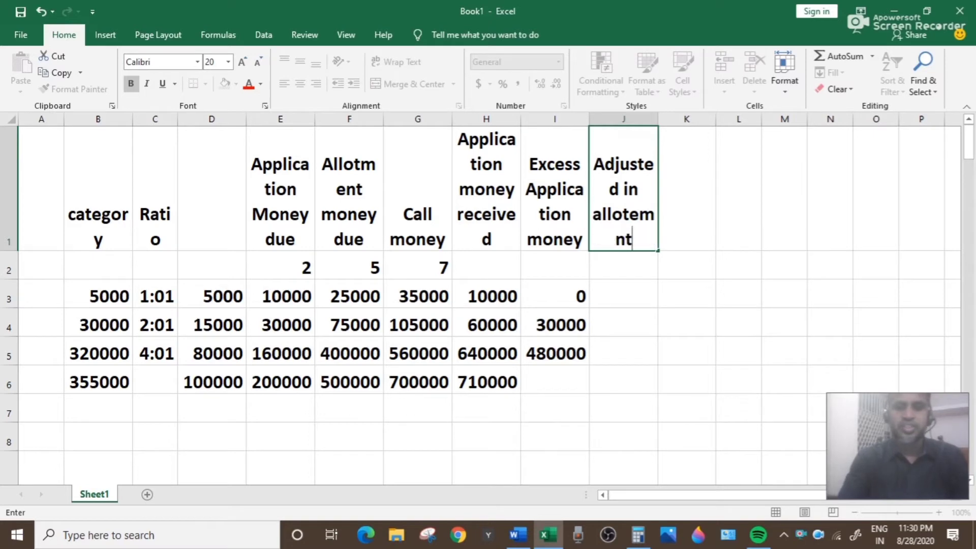
{"action": "key", "text": "Return"}
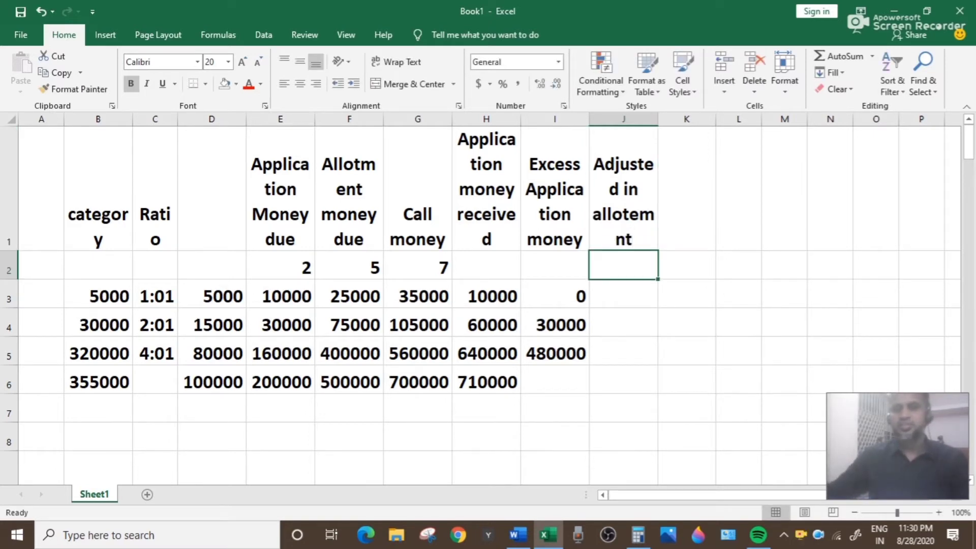
Enter 0 as the first category's allotment adjustment in J3 and set the second category's in J4 to its excess with =I4
{"action": "key", "text": "Return"}
{"action": "type", "text": "0"}
{"action": "key", "text": "Return"}
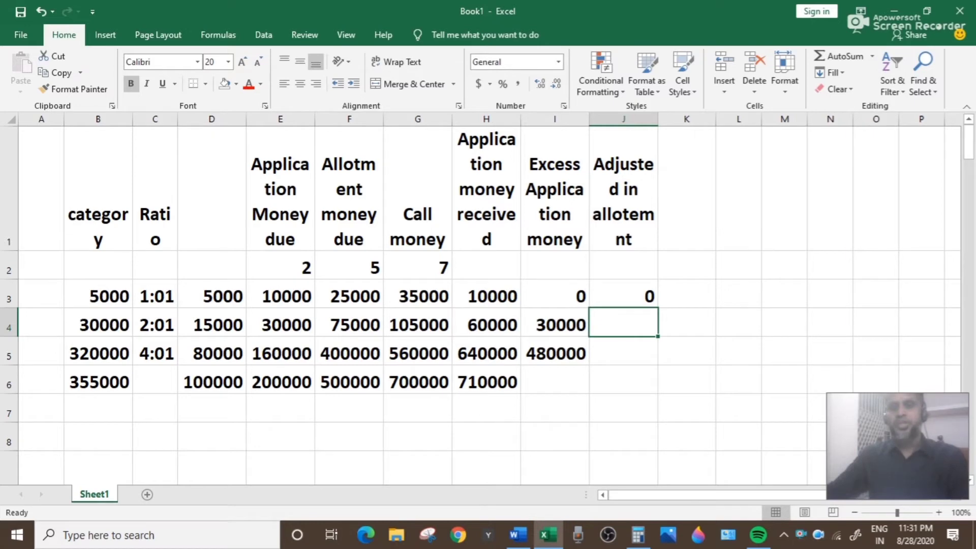
{"action": "type", "text": "="}
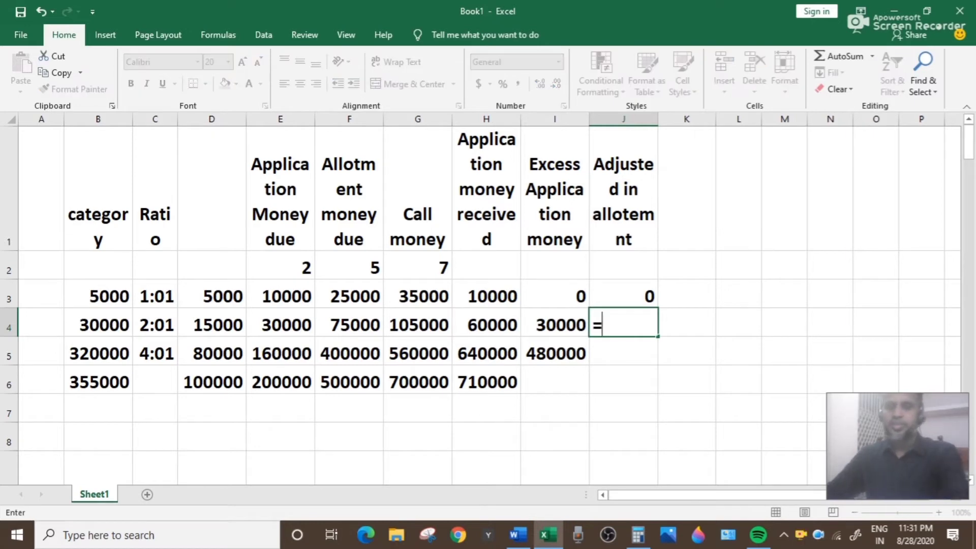
{"action": "key", "text": "Left"}
{"action": "key", "text": "Return"}
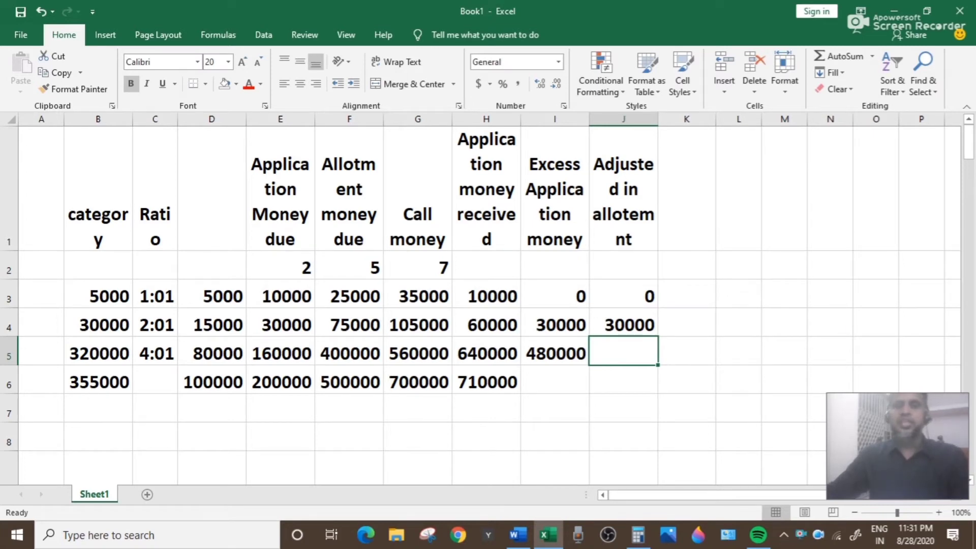
Set the third category's allotment adjustment in J5 to its allotment money due with =F5
{"action": "type", "text": "="}
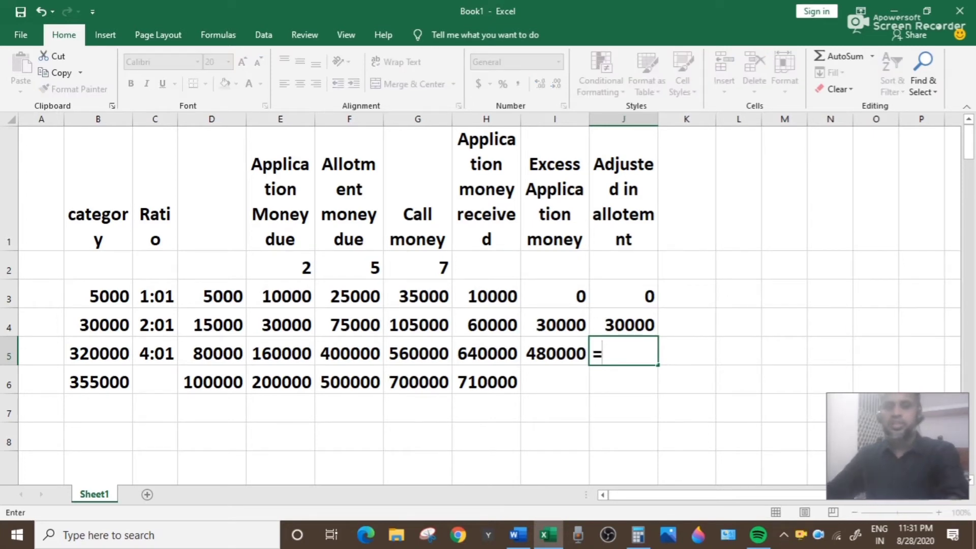
{"action": "left_click", "coordinate": [349, 351]}
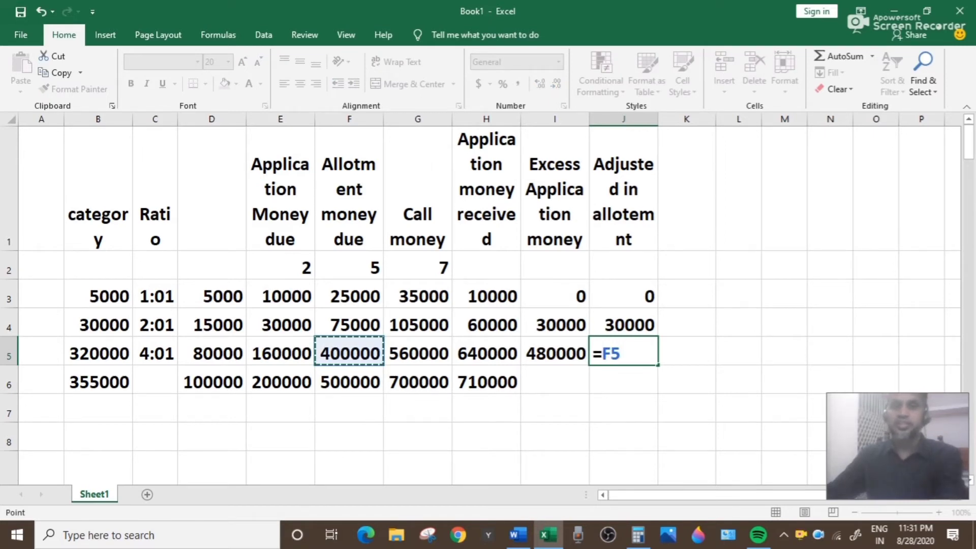
{"action": "key", "text": "Return"}
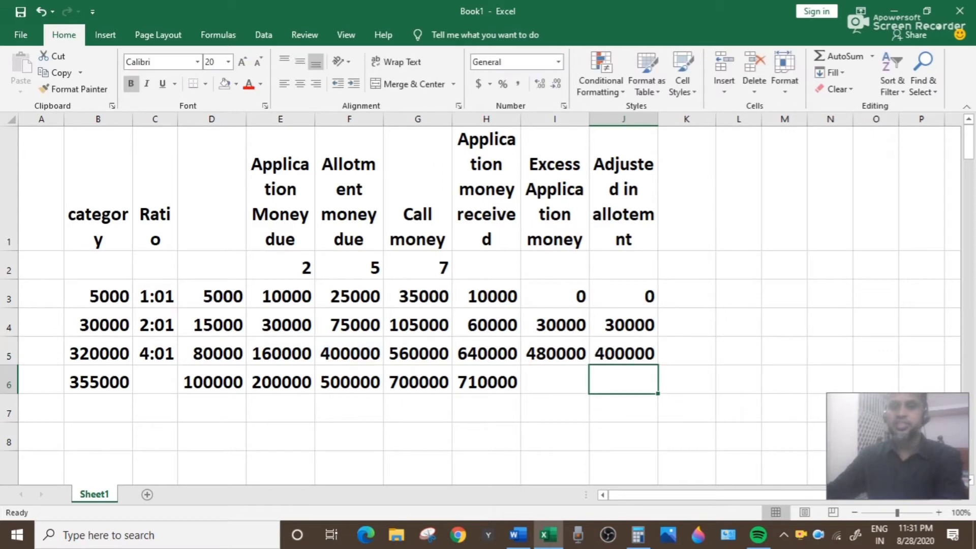
Enter the heading "Allotment money received" in cell K1
{"action": "left_click", "coordinate": [687, 188]}
{"action": "type", "text": "Allo"}
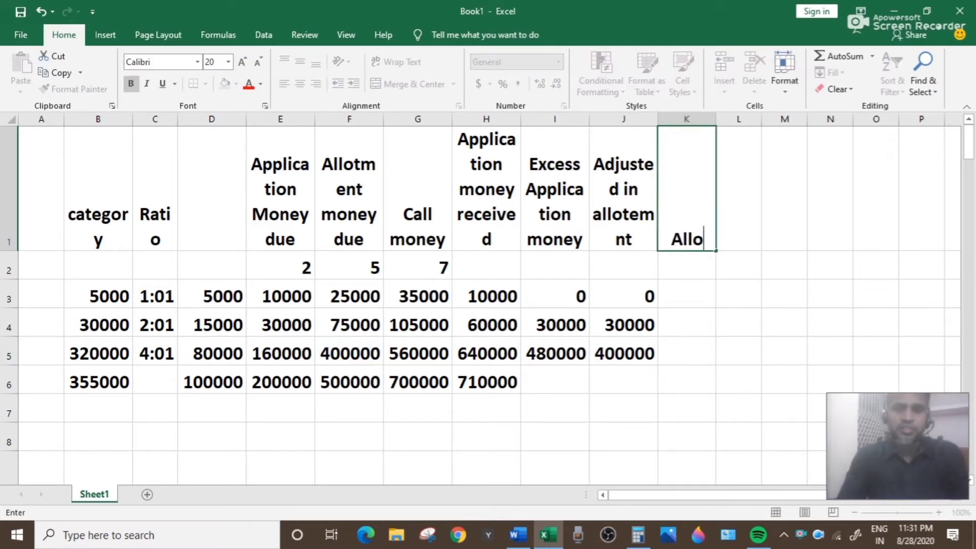
{"action": "type", "text": "tment"}
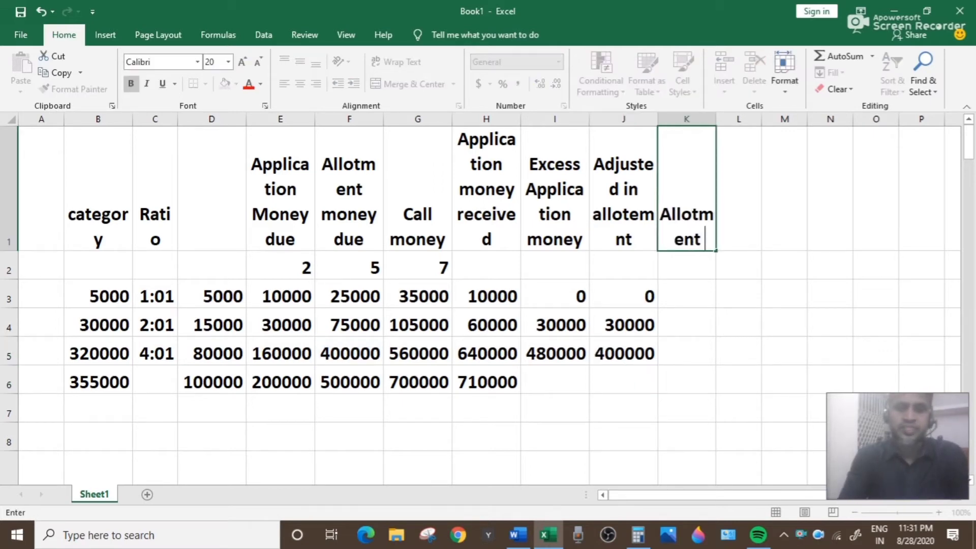
{"action": "type", "text": " money"}
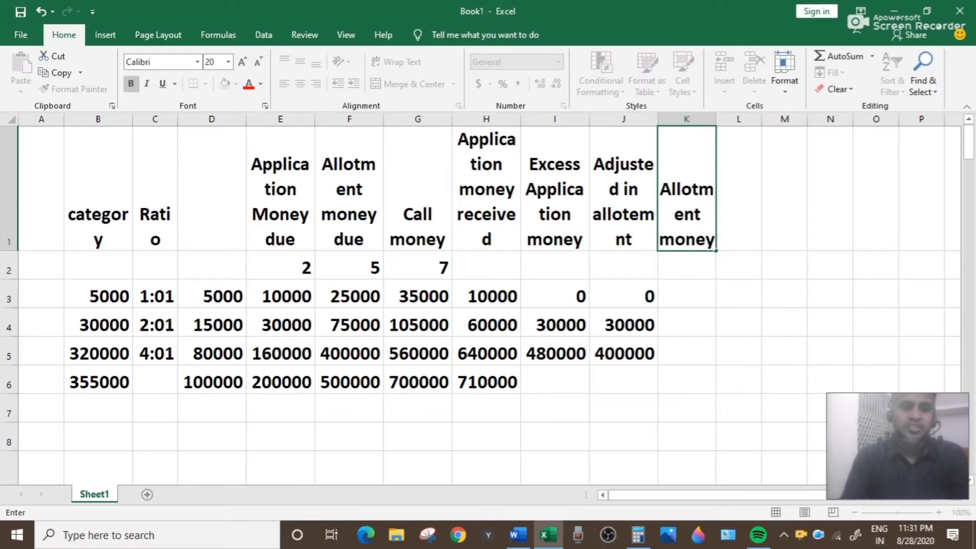
{"action": "type", "text": " received"}
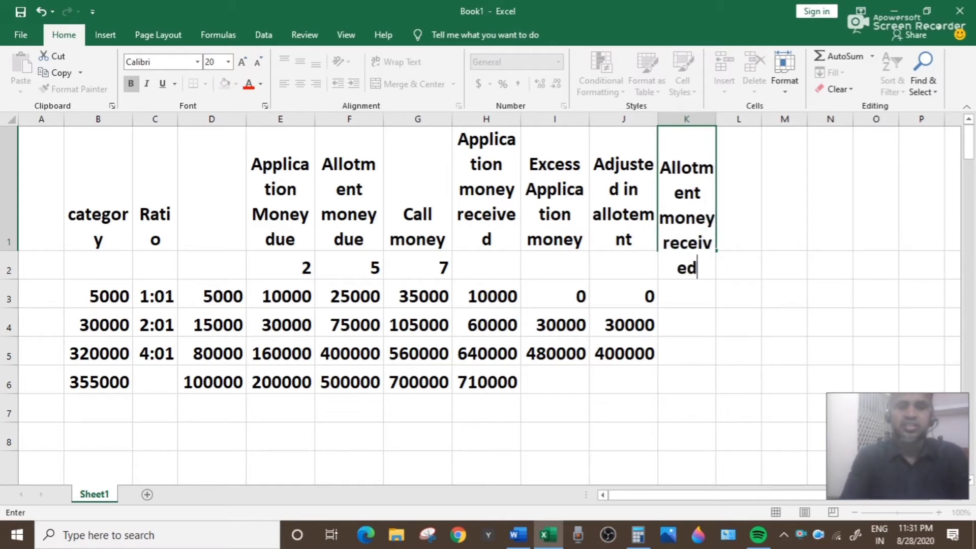
{"action": "key", "text": "Return"}
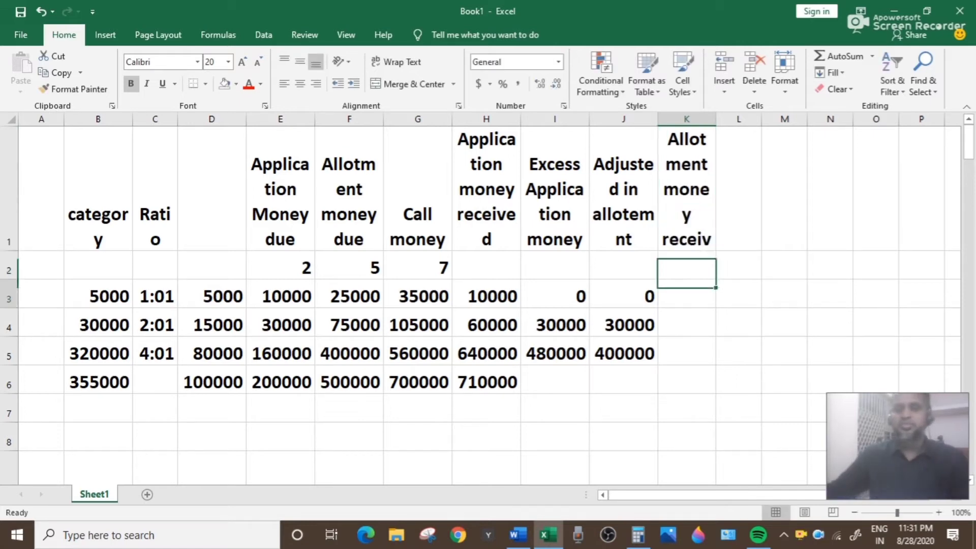
Set the first category's allotment money received in K3 to its allotment money due with =F3
{"action": "key", "text": "Down"}
{"action": "type", "text": "="}
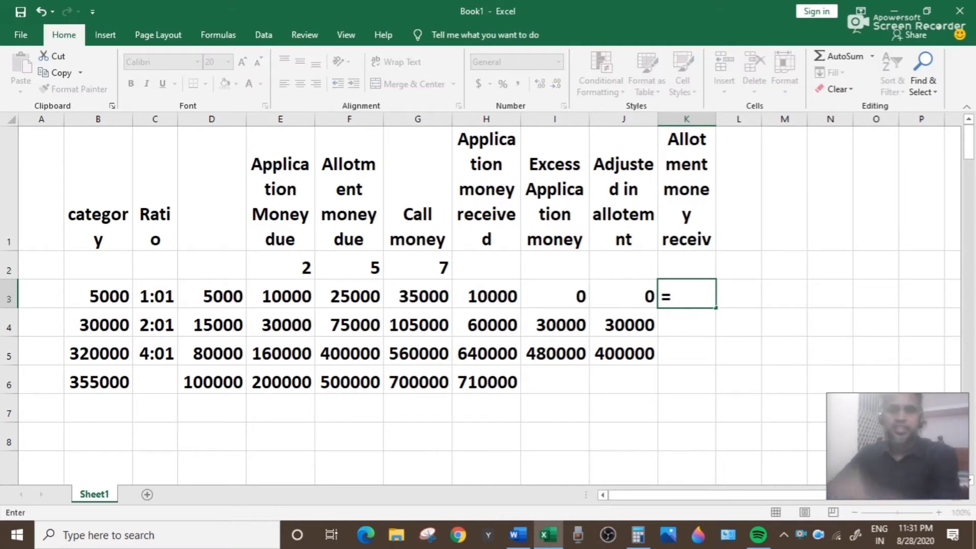
{"action": "left_click", "coordinate": [349, 294]}
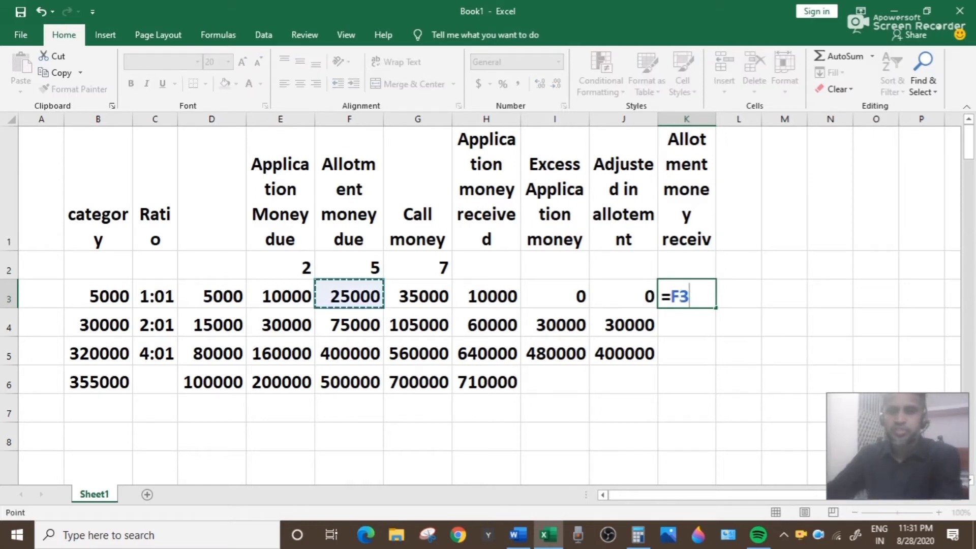
{"action": "key", "text": "Return"}
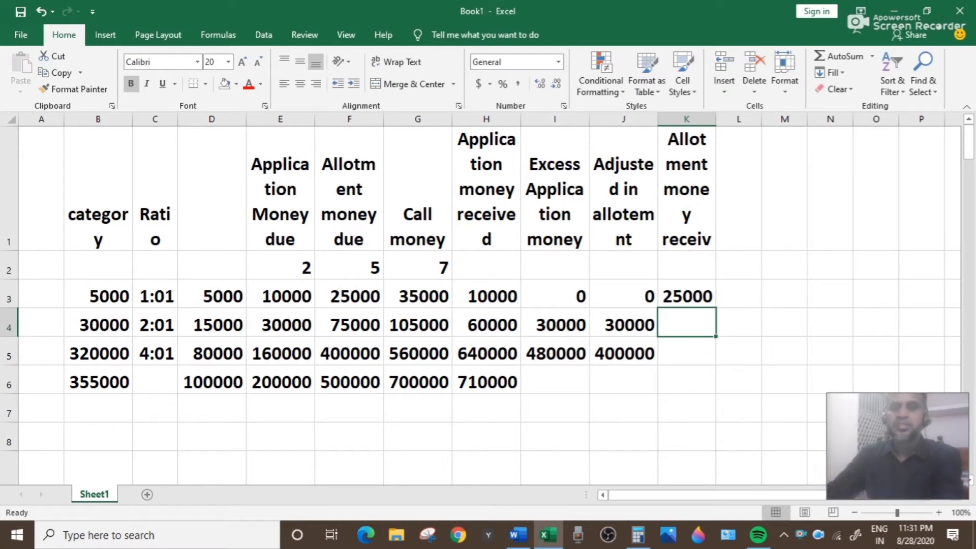
Calculate the second category's allotment money received in K4 with =F4-J4
{"action": "type", "text": "="}
{"action": "left_click", "coordinate": [349, 323]}
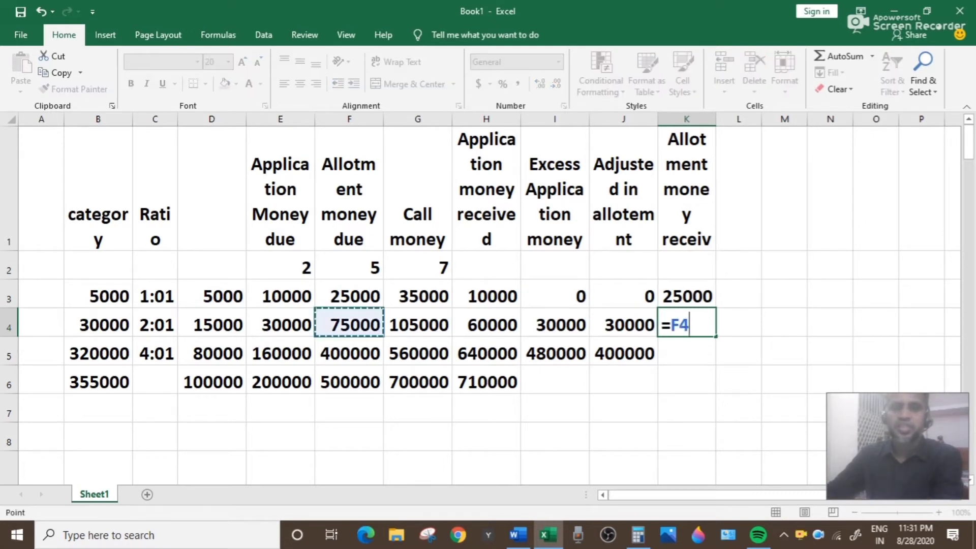
{"action": "type", "text": "-"}
{"action": "left_click", "coordinate": [624, 323]}
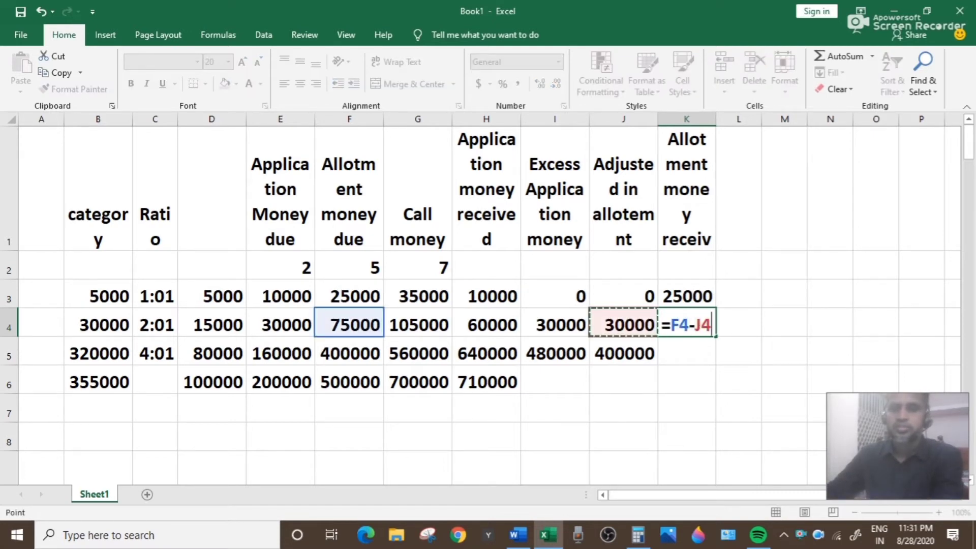
{"action": "key", "text": "Return"}
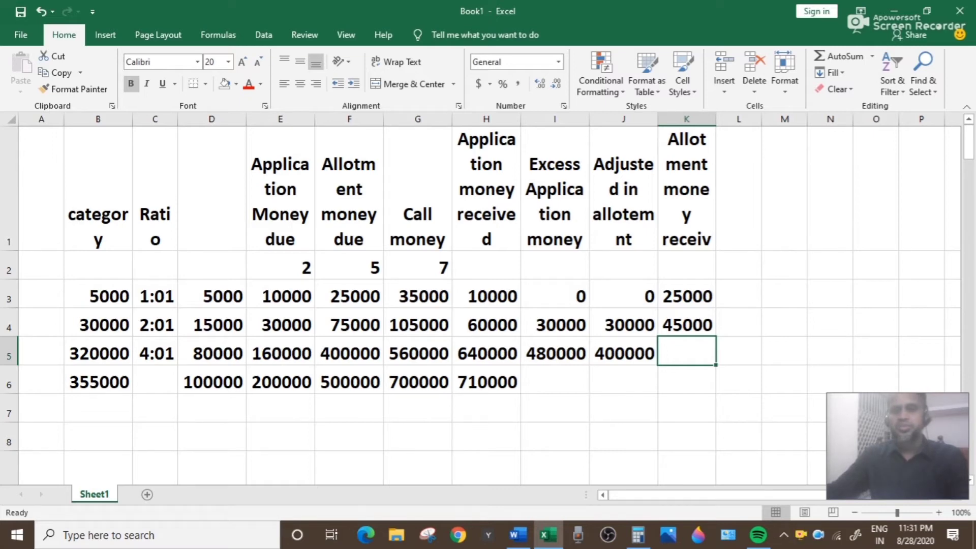
Total the allotment money received column in K6 with AutoSum
{"action": "double_click", "coordinate": [687, 380]}
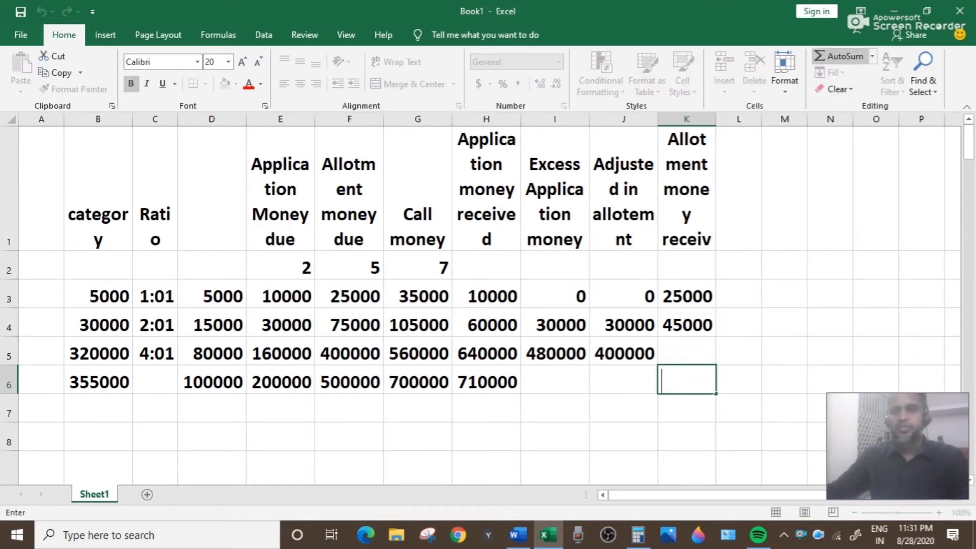
{"action": "left_click", "coordinate": [839, 57]}
{"action": "left_click_drag", "start_coordinate": [685, 297], "coordinate": [681, 325]}
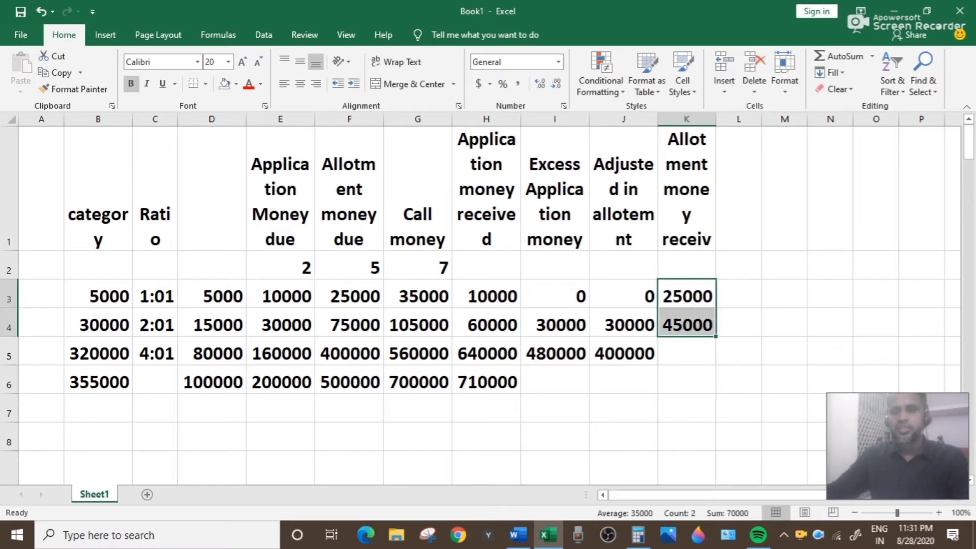
{"action": "left_click", "coordinate": [686, 380]}
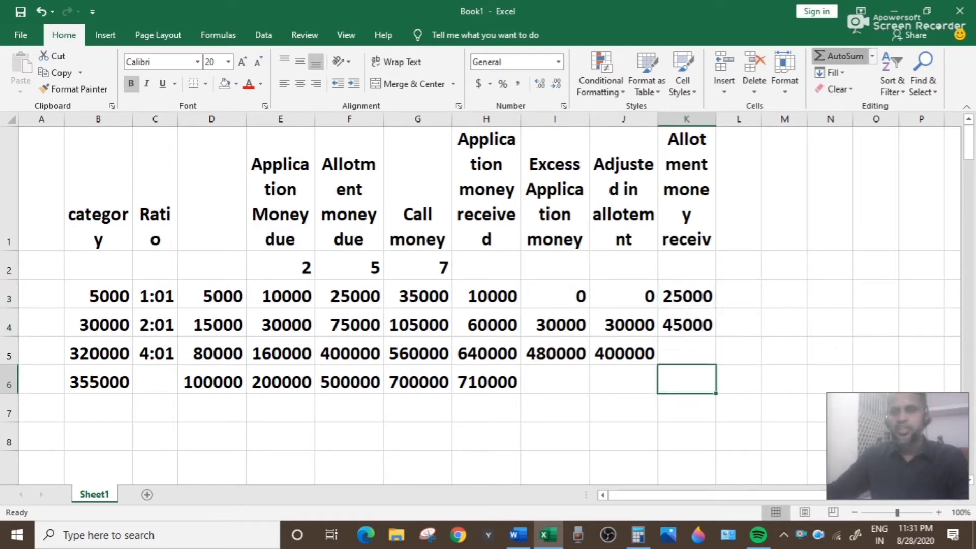
{"action": "left_click", "coordinate": [844, 56]}
{"action": "key", "text": "Return"}
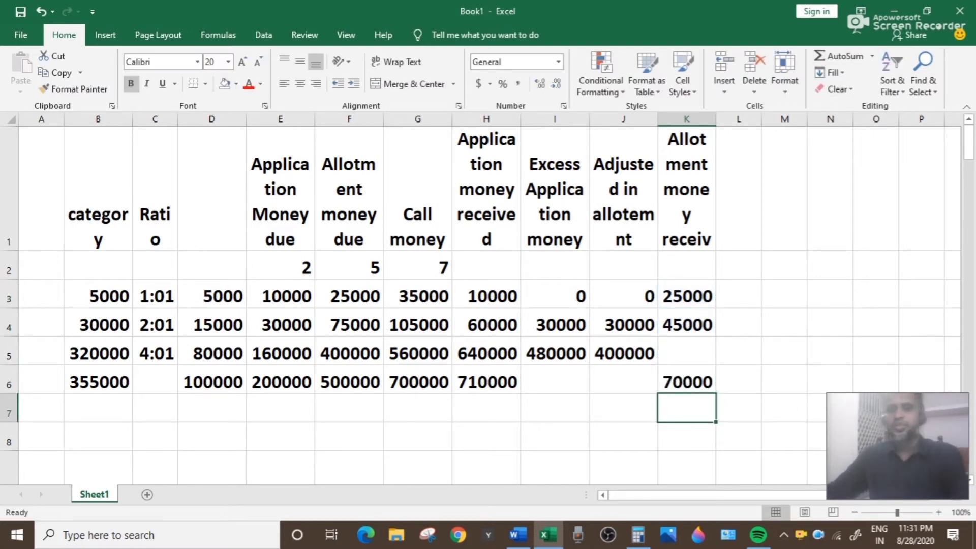
Enter the heading "Refund" in cell L1
{"action": "left_click", "coordinate": [738, 189]}
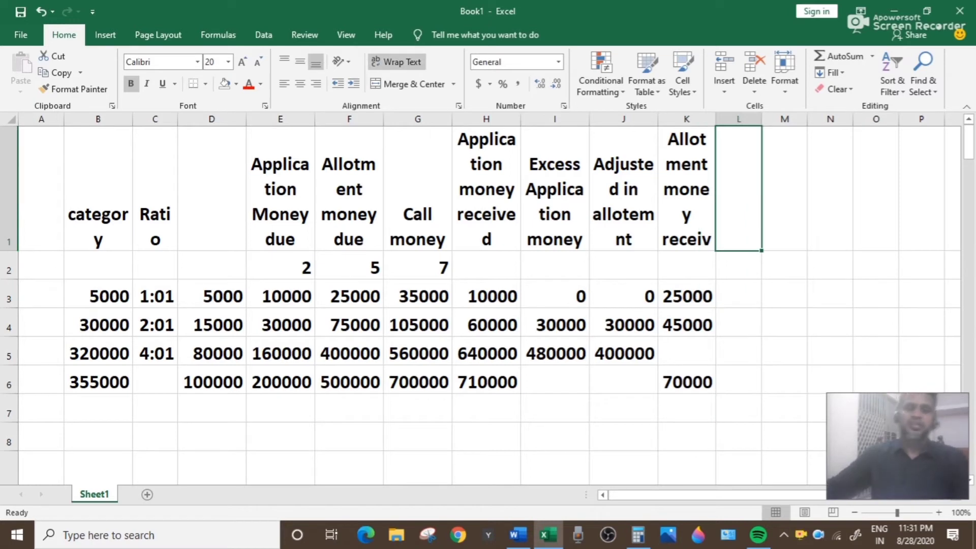
{"action": "type", "text": "Refund"}
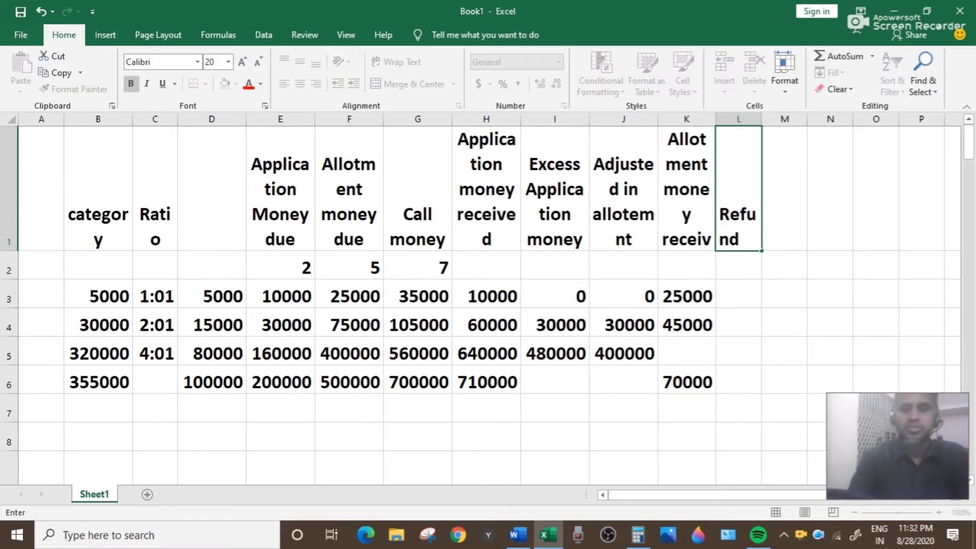
{"action": "key", "text": "Return"}
Enter 0 as the refund for the first and second categories in L3 and L4
{"action": "key", "text": "Return"}
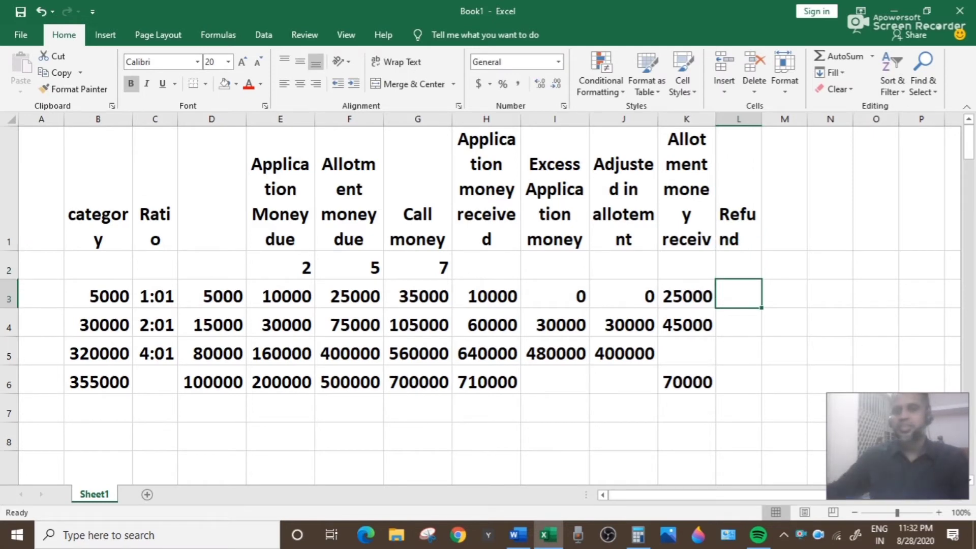
{"action": "type", "text": "0"}
{"action": "key", "text": "Return"}
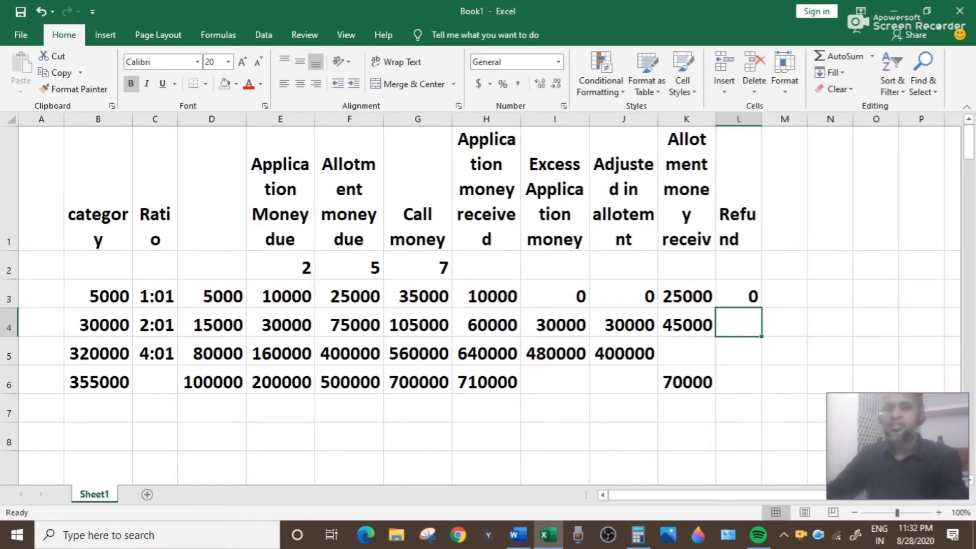
{"action": "type", "text": "0"}
{"action": "key", "text": "Return"}
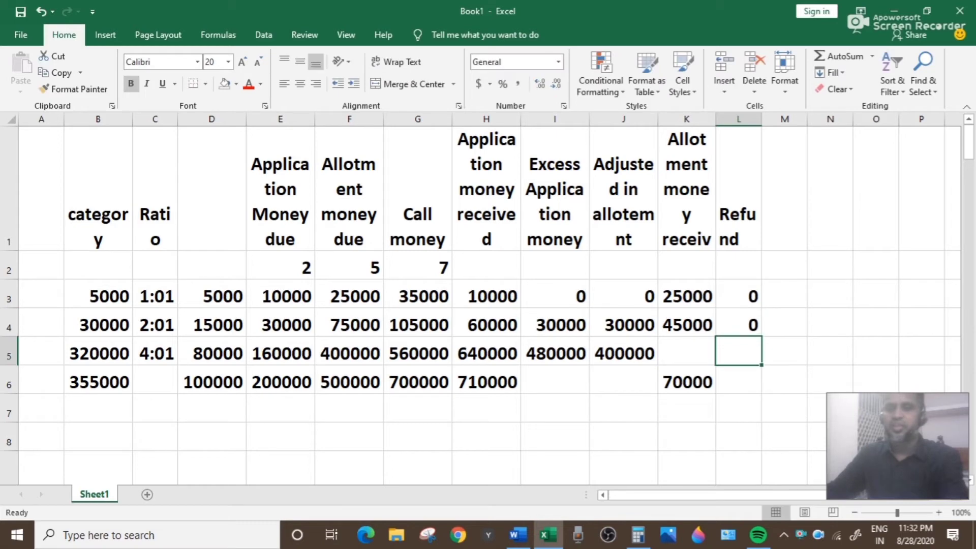
Calculate the third category's refund in L5 with =I5-J5
{"action": "type", "text": "="}
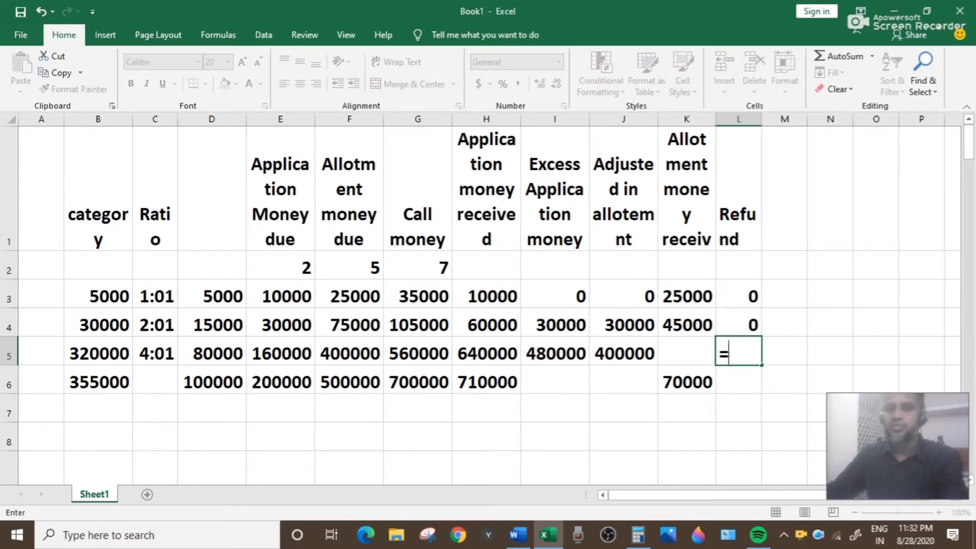
{"action": "left_click", "coordinate": [554, 354]}
{"action": "type", "text": "-"}
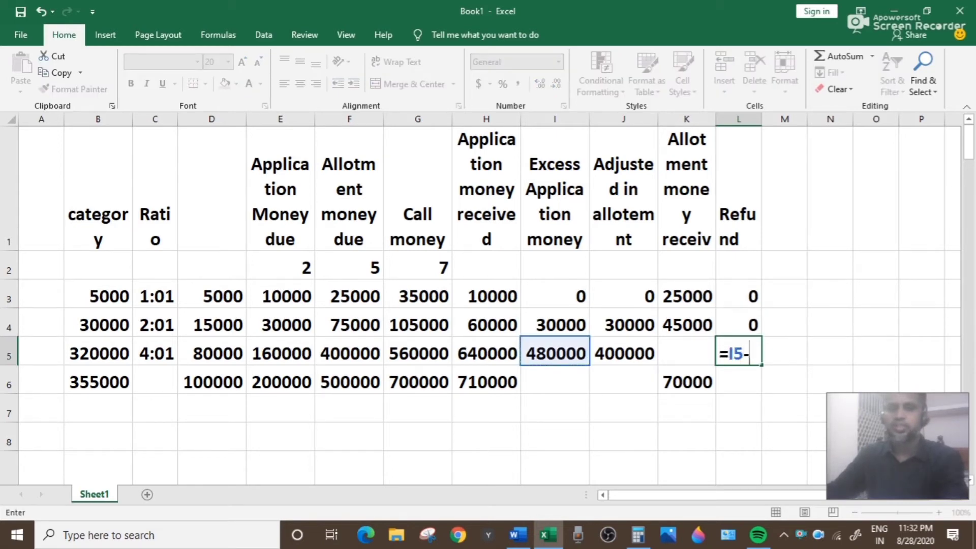
{"action": "left_click", "coordinate": [623, 353]}
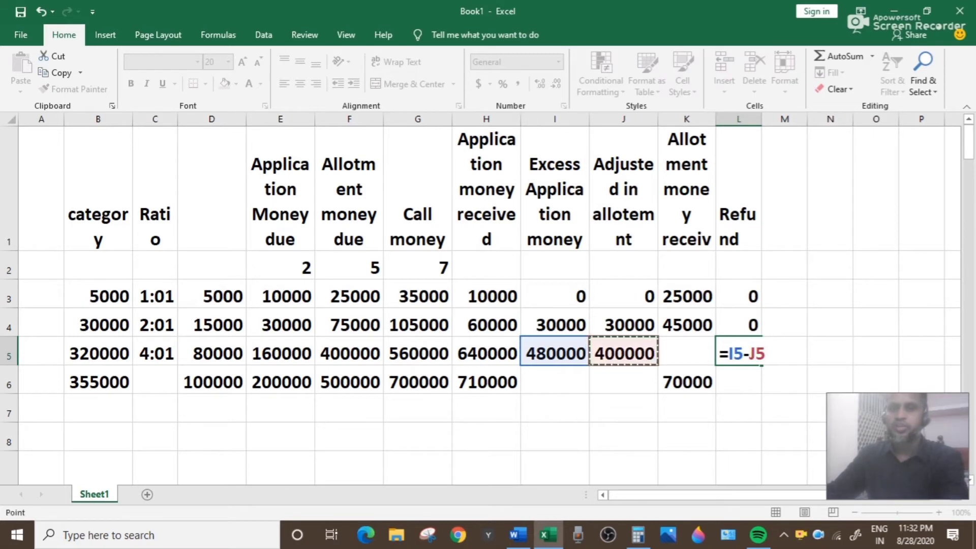
{"action": "key", "text": "Return"}
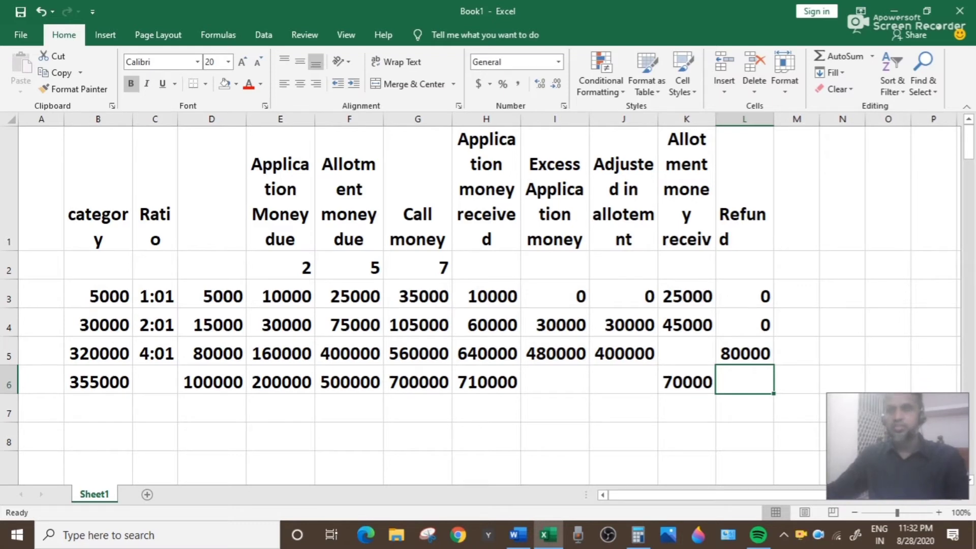
Total the refund column in L6 with AutoSum over L3:L5
{"action": "left_click", "coordinate": [842, 56]}
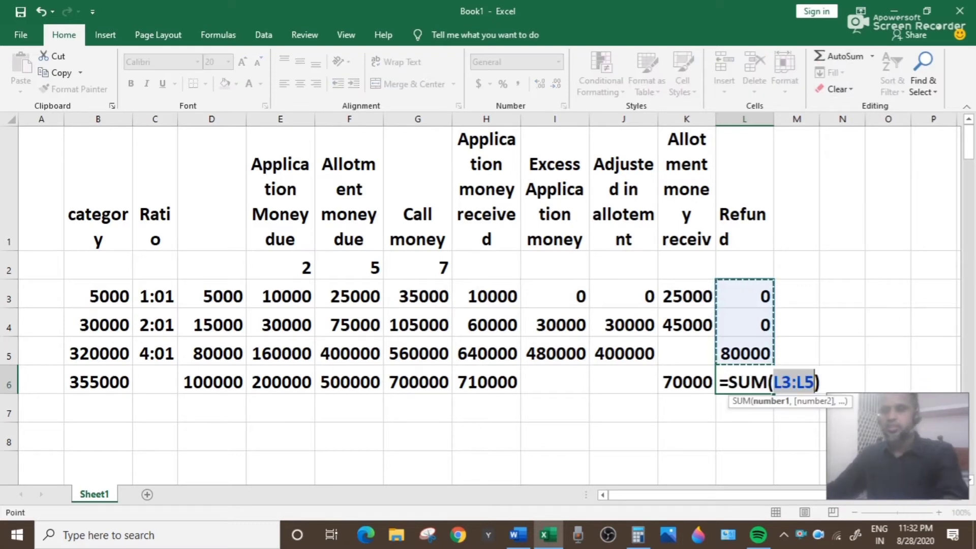
{"action": "key", "text": "Return"}
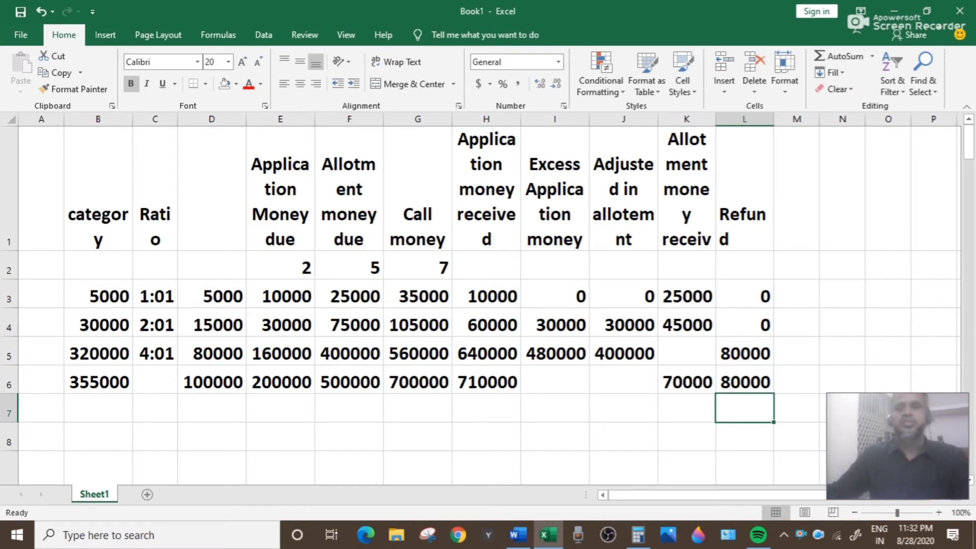
{"action": "left_click", "coordinate": [555, 436]}
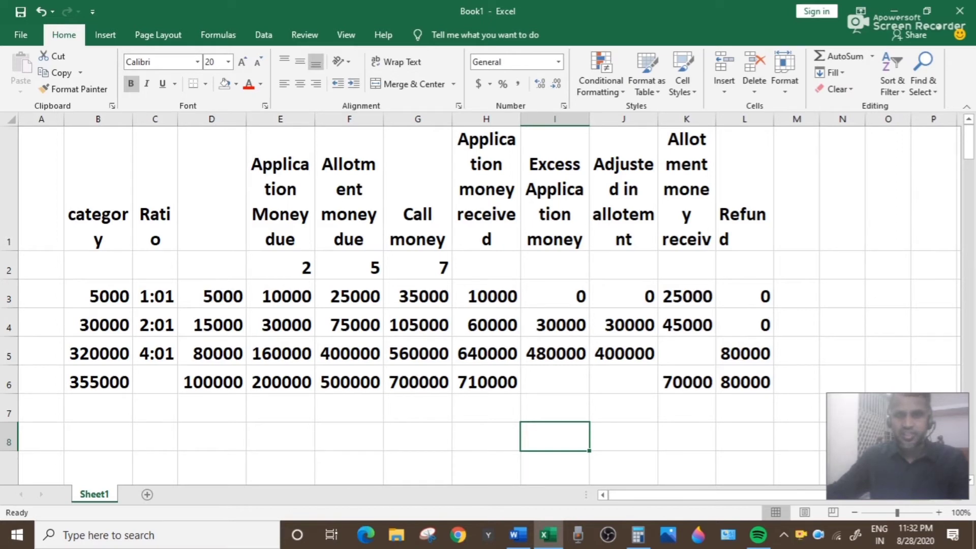
Fill the application money received total in H6 with the standard red colour
{"action": "left_click", "coordinate": [486, 380]}
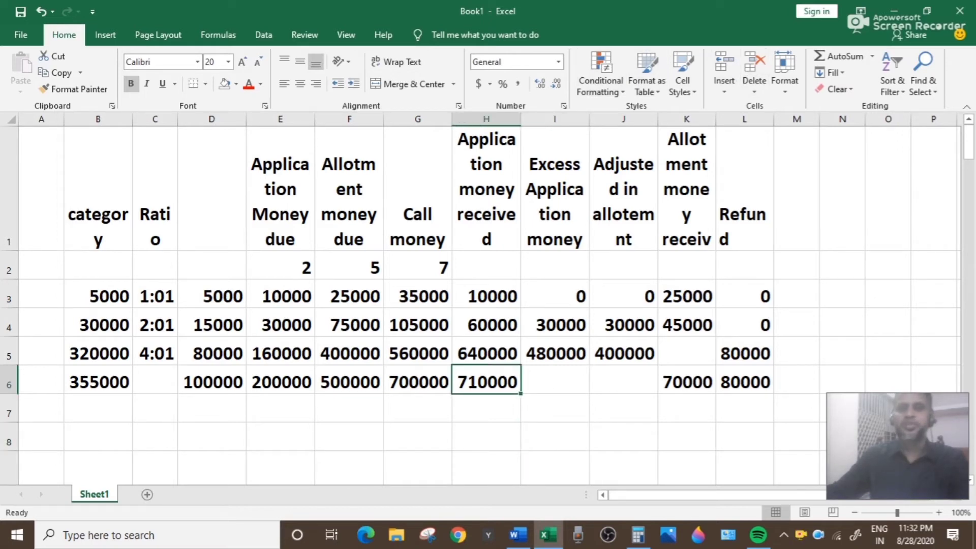
{"action": "left_click", "coordinate": [236, 84]}
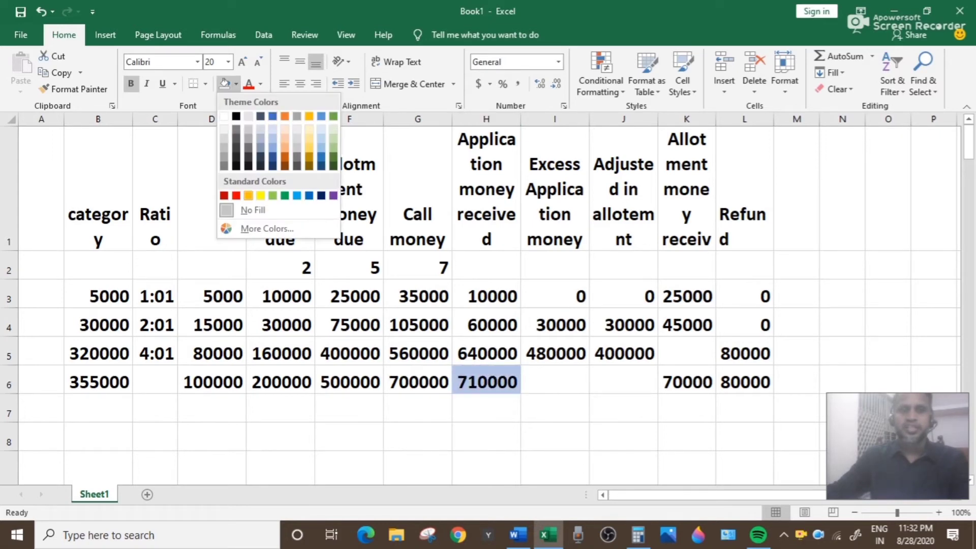
{"action": "left_click", "coordinate": [237, 195]}
{"action": "left_click", "coordinate": [555, 379]}
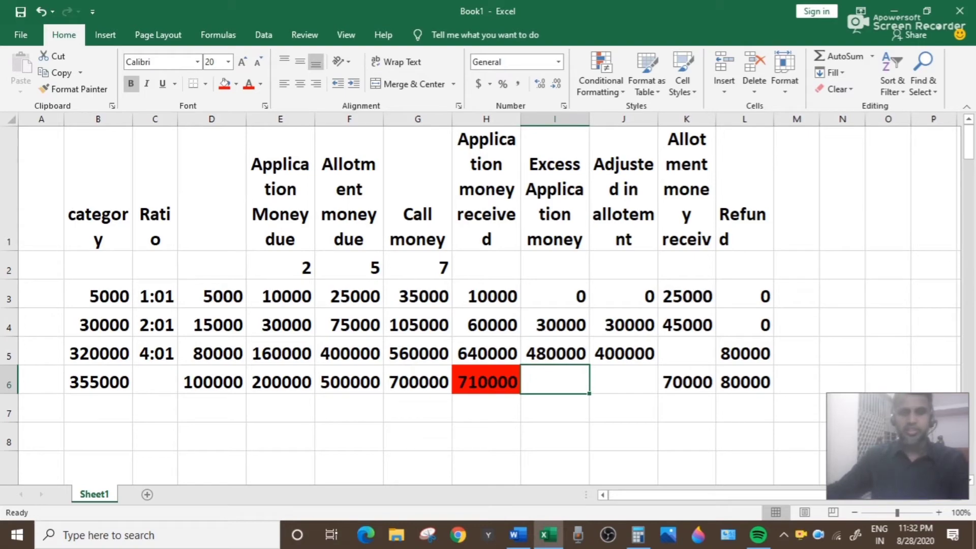
Switch to the Word document and copy the application date "1st May, 2020" from the question into the journal table's first empty Date cell
{"action": "key", "text": "alt+Tab"}
{"action": "scroll", "coordinate": [482, 274], "scroll_direction": "down", "scroll_amount": 6}
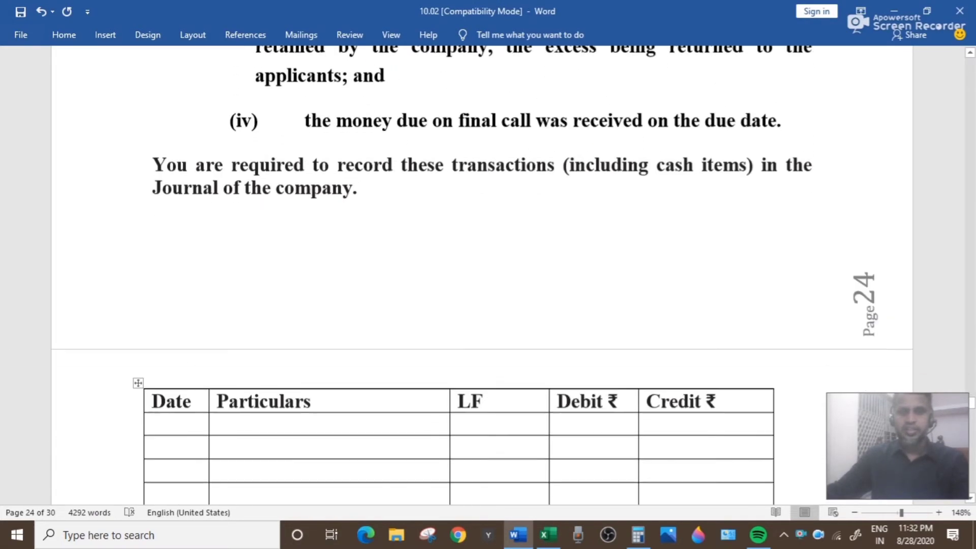
{"action": "left_click", "coordinate": [218, 325]}
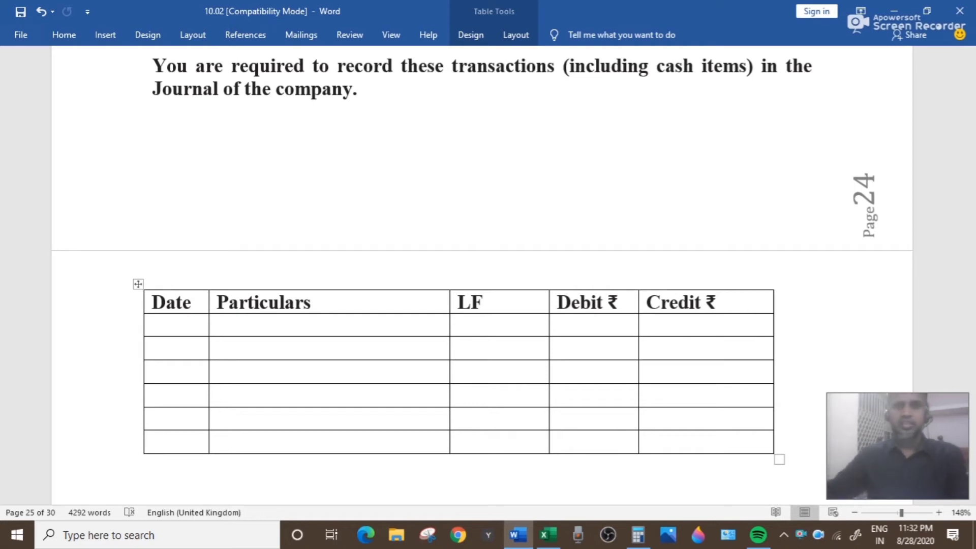
{"action": "scroll", "coordinate": [482, 275], "scroll_direction": "up", "scroll_amount": 15}
{"action": "scroll", "coordinate": [482, 274], "scroll_direction": "up", "scroll_amount": 4}
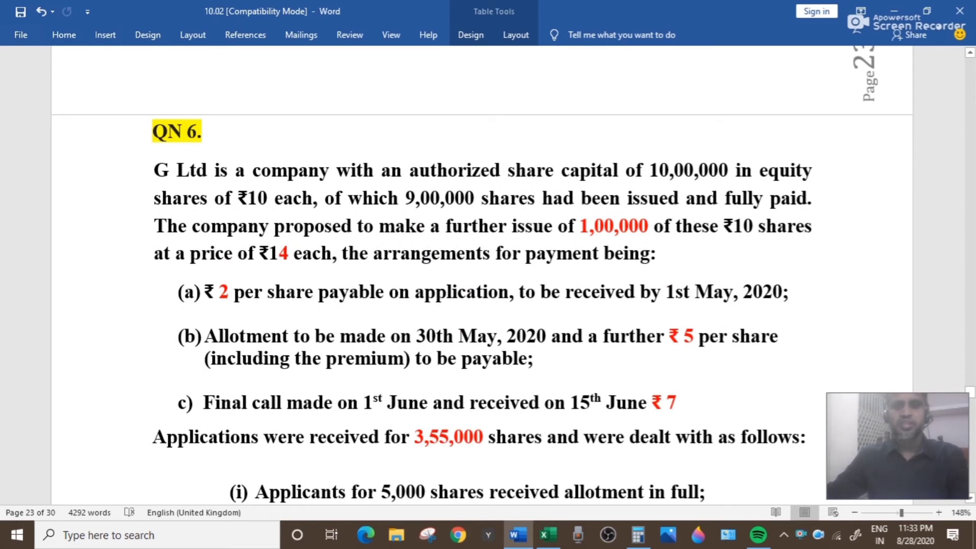
{"action": "left_click_drag", "start_coordinate": [657, 256], "coordinate": [782, 292]}
{"action": "left_click", "coordinate": [153, 307]}
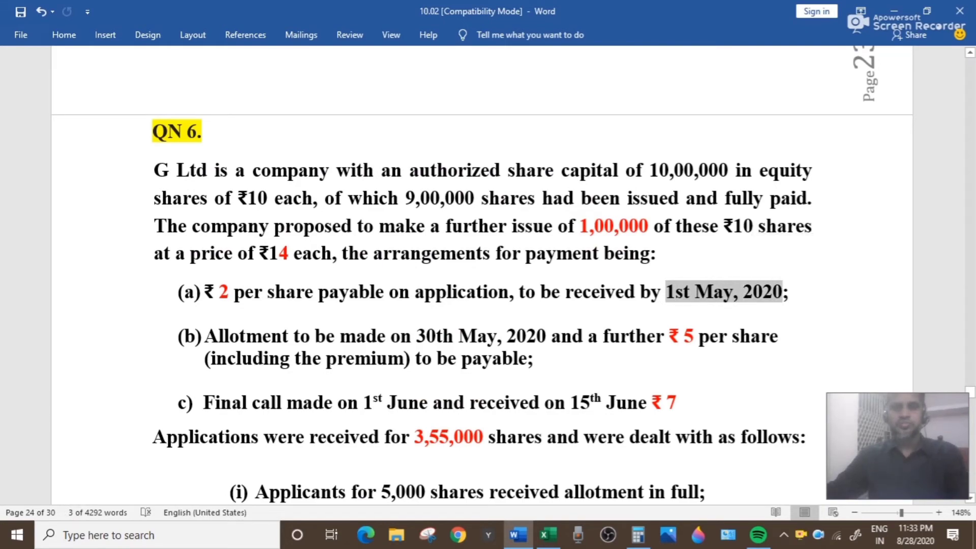
{"action": "scroll", "coordinate": [138, 337], "scroll_direction": "down", "scroll_amount": 15}
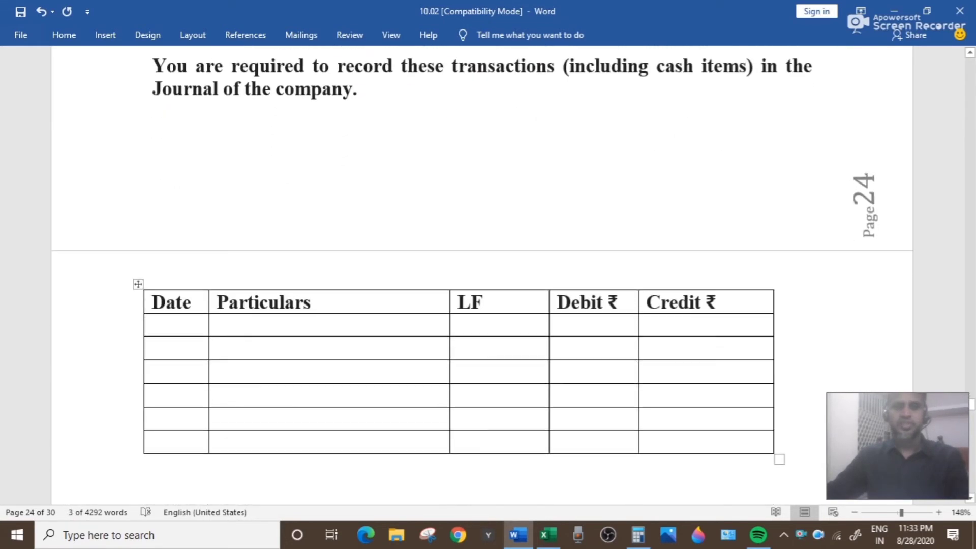
{"action": "left_click", "coordinate": [163, 326]}
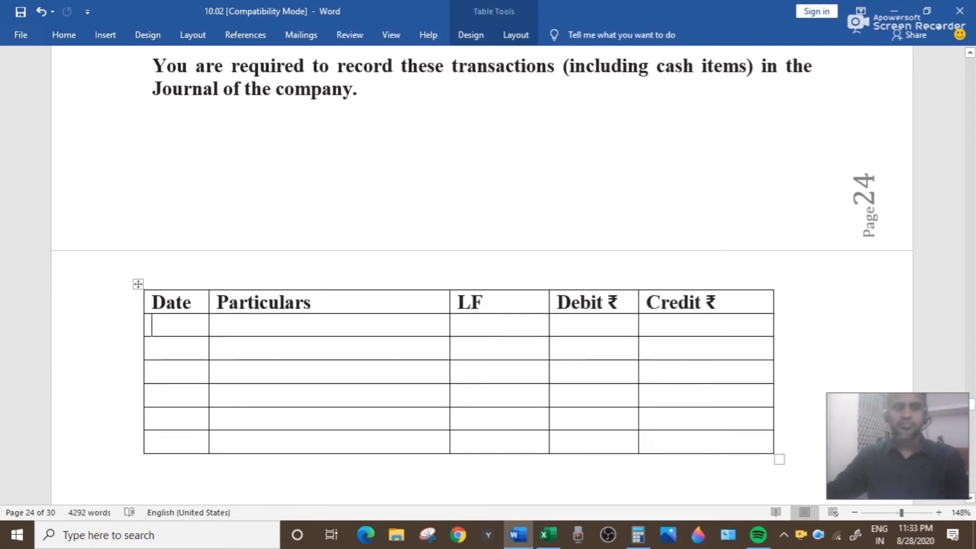
{"action": "key", "text": "ctrl+v"}
Enter the 1st May entry's particulars as "Bank A/c Dr" with an indented second line "To Share Application"
{"action": "left_click", "coordinate": [217, 326]}
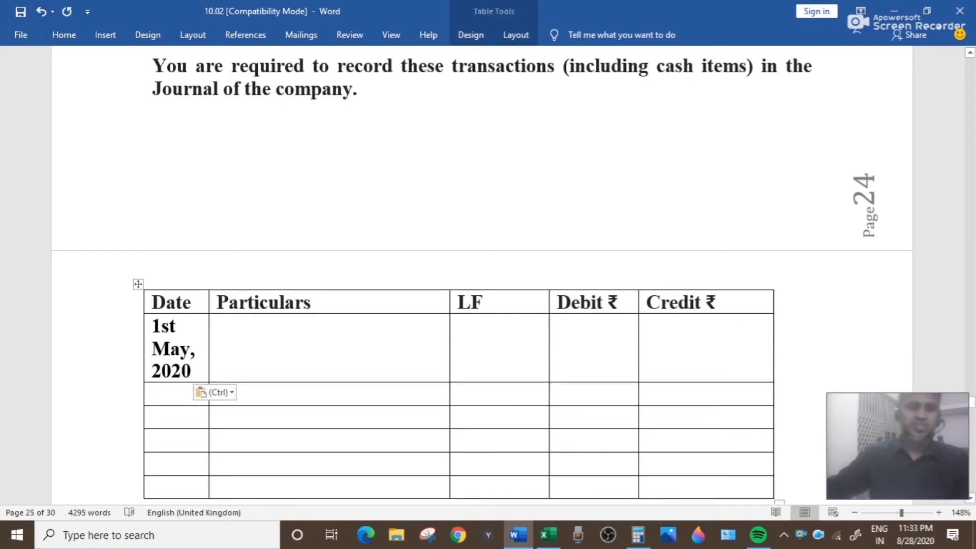
{"action": "type", "text": "Bank A"}
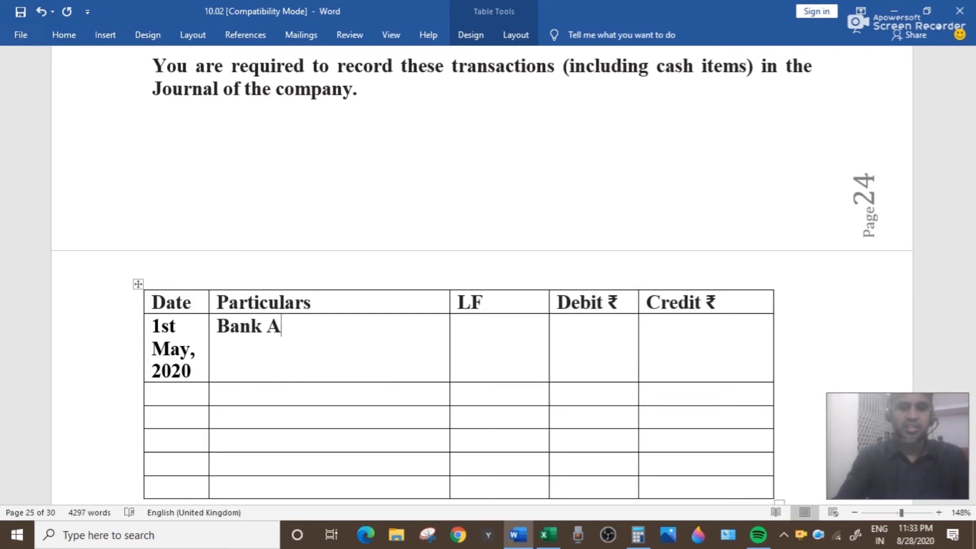
{"action": "type", "text": "/c Dr"}
{"action": "key", "text": "Return"}
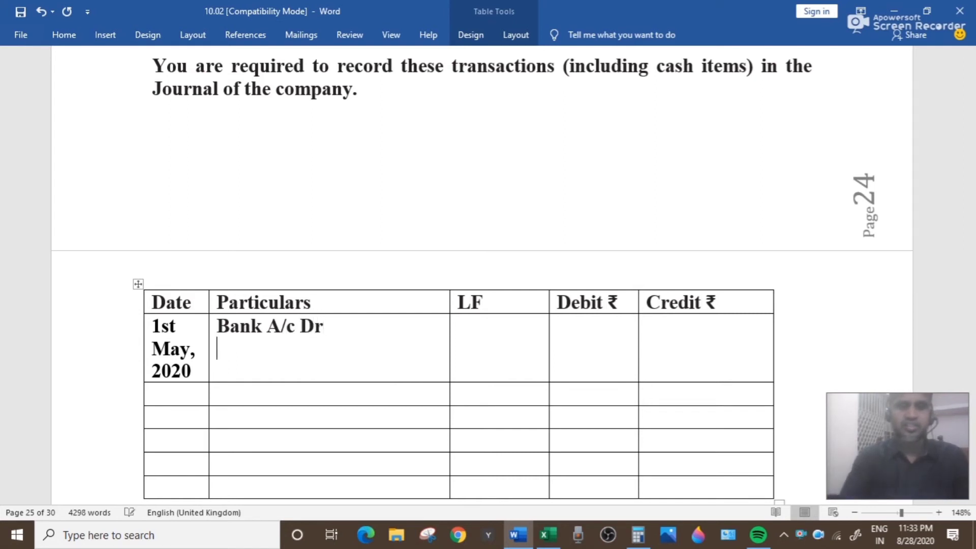
{"action": "type", "text": "To"}
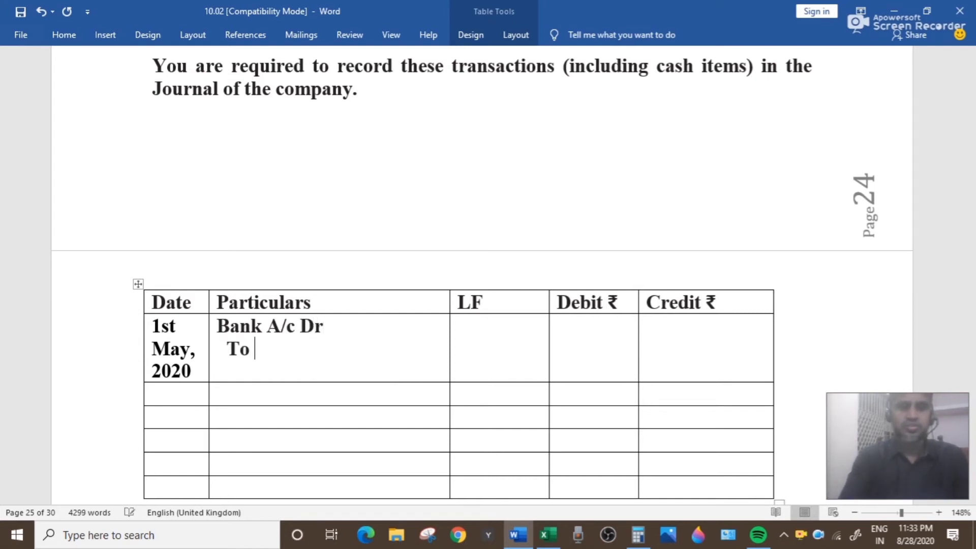
{"action": "type", "text": " Share A"}
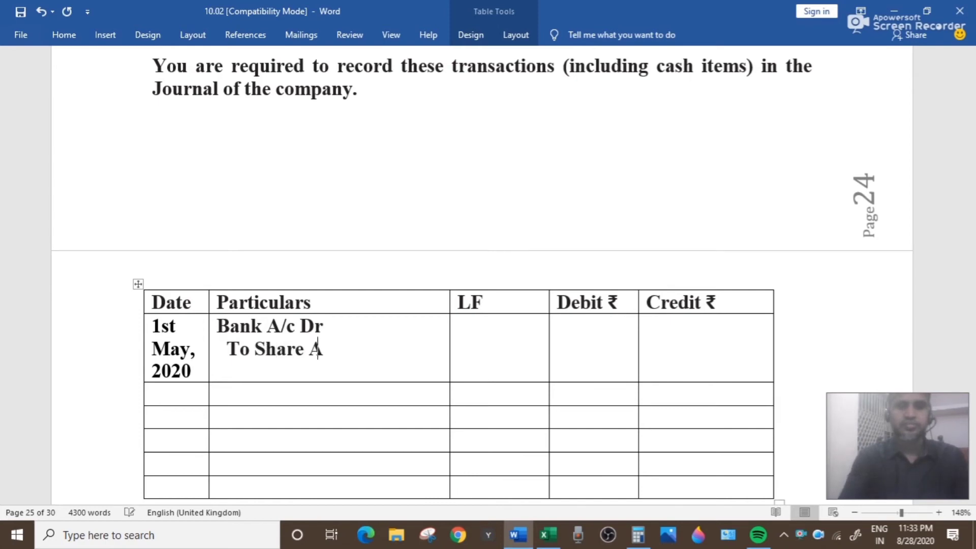
{"action": "type", "text": "pplication"}
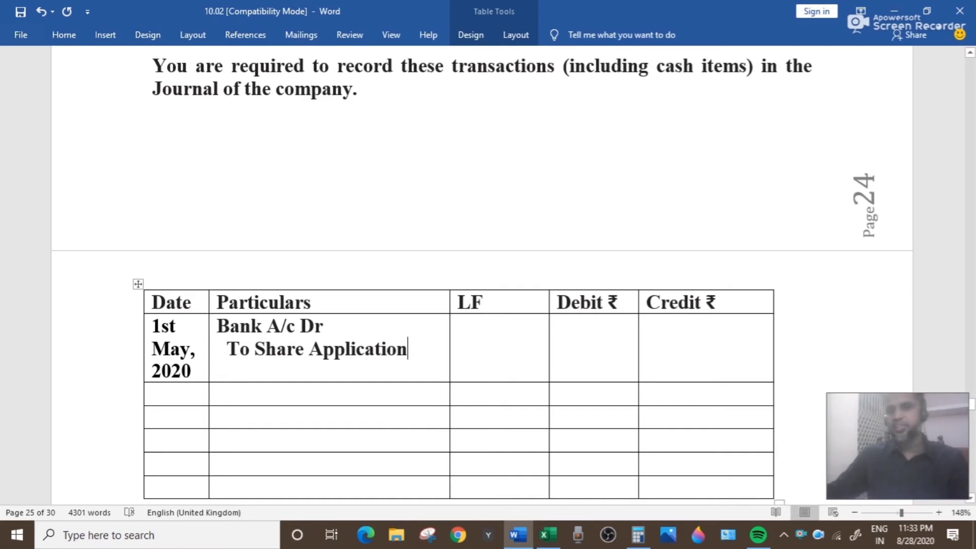
Enter 710,000 as the debit for the bank line and 710,000 as the credit for the share application line
{"action": "left_click", "coordinate": [559, 326]}
{"action": "type", "text": "7"}
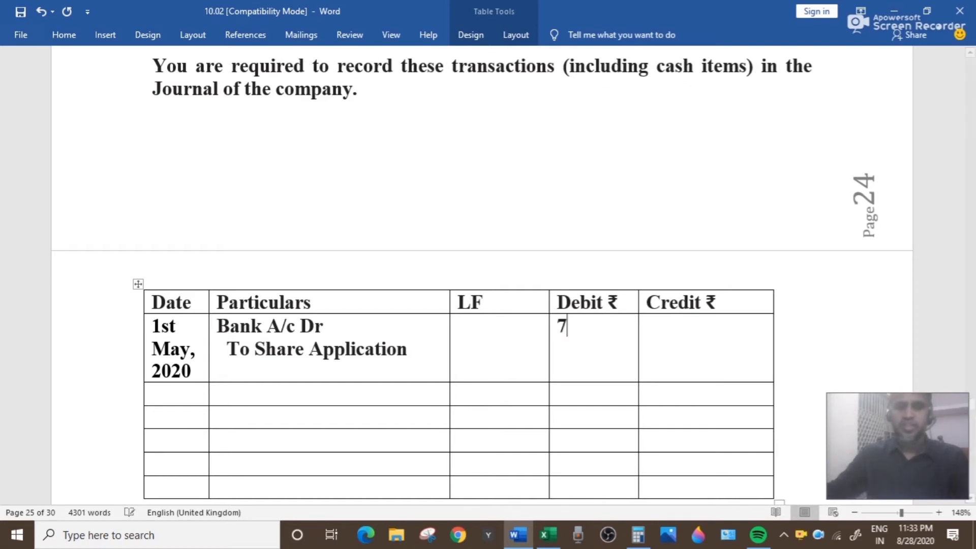
{"action": "type", "text": "10,"}
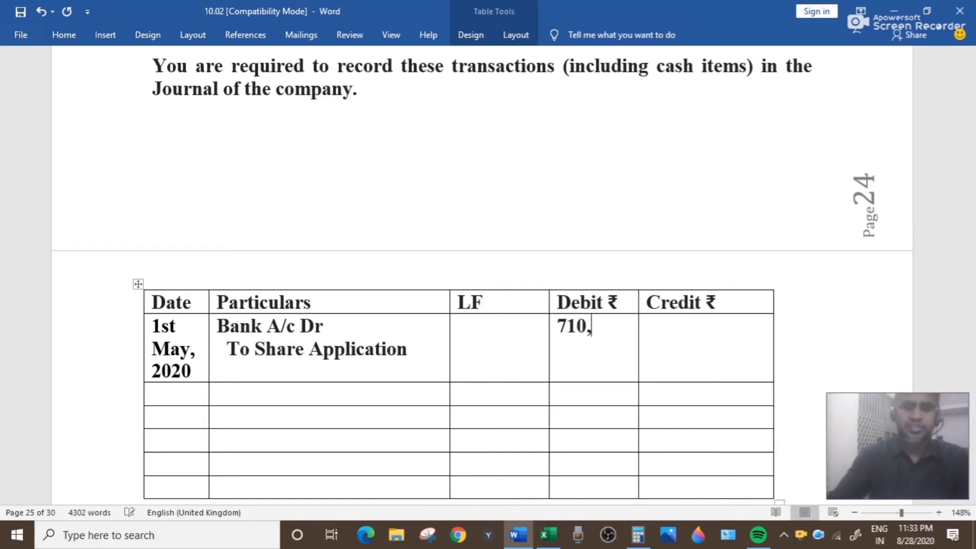
{"action": "type", "text": "000"}
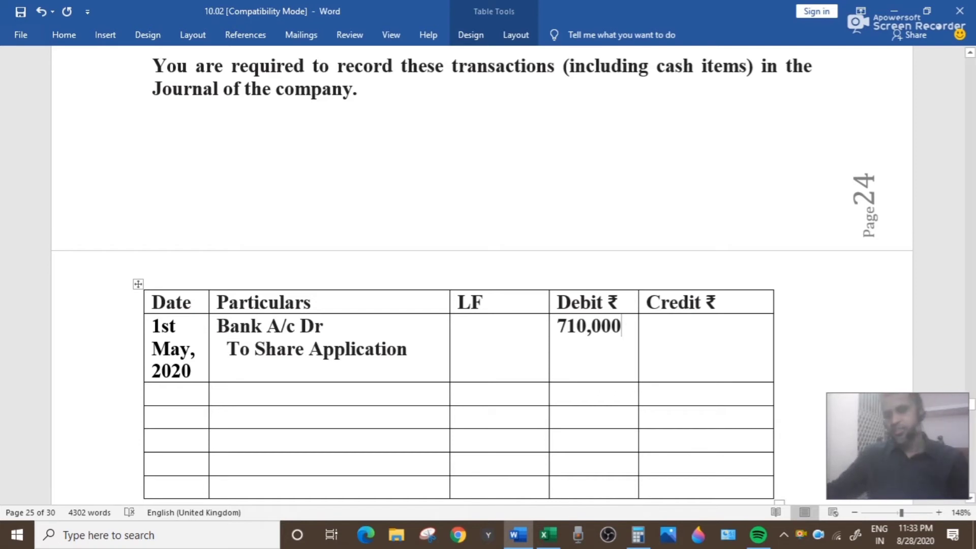
{"action": "key", "text": "Return"}
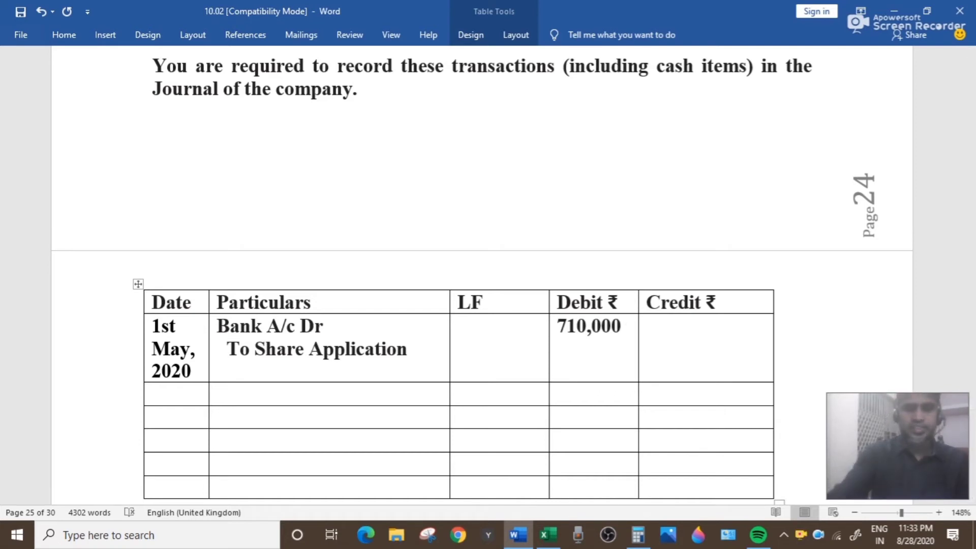
{"action": "type", "text": "710,000"}
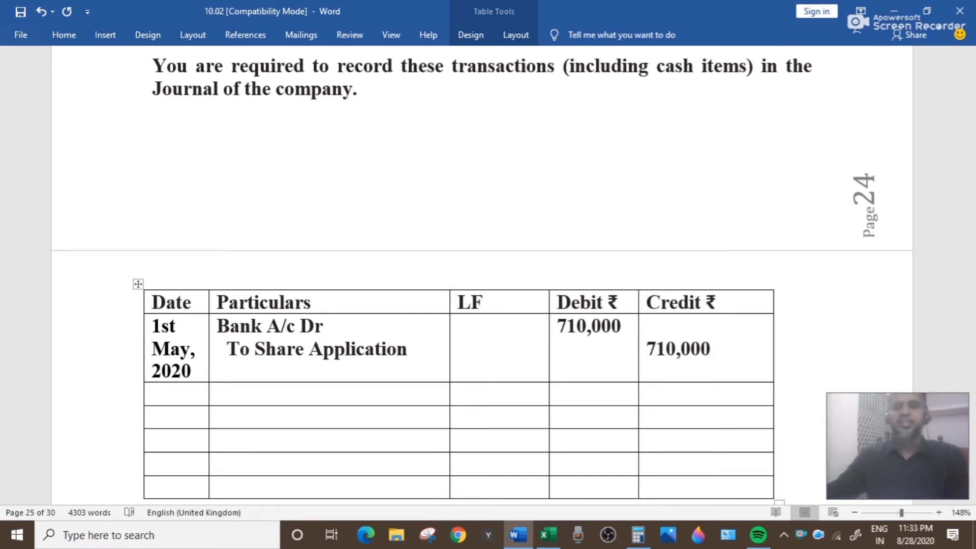
{"action": "key", "text": "alt+Tab"}
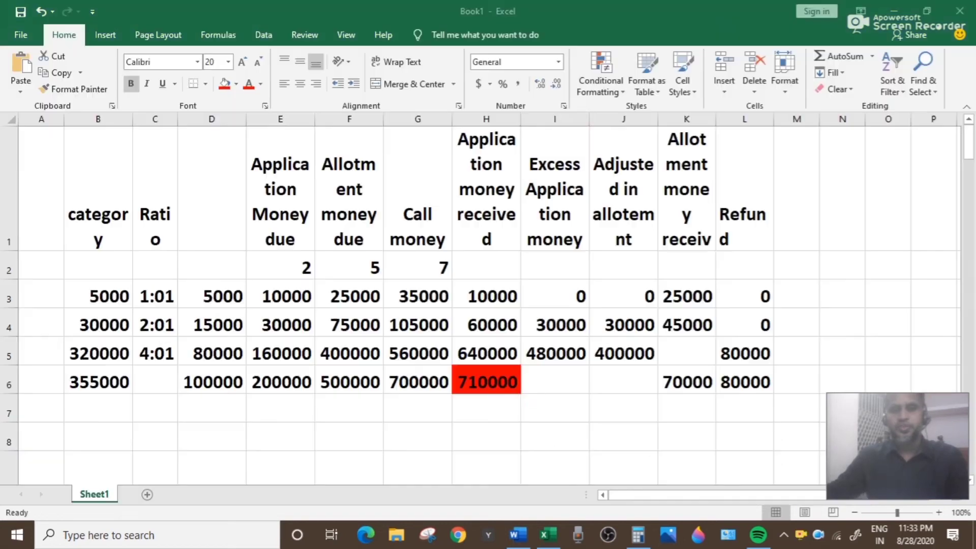
{"action": "left_click", "coordinate": [486, 408]}
{"action": "left_click", "coordinate": [486, 382]}
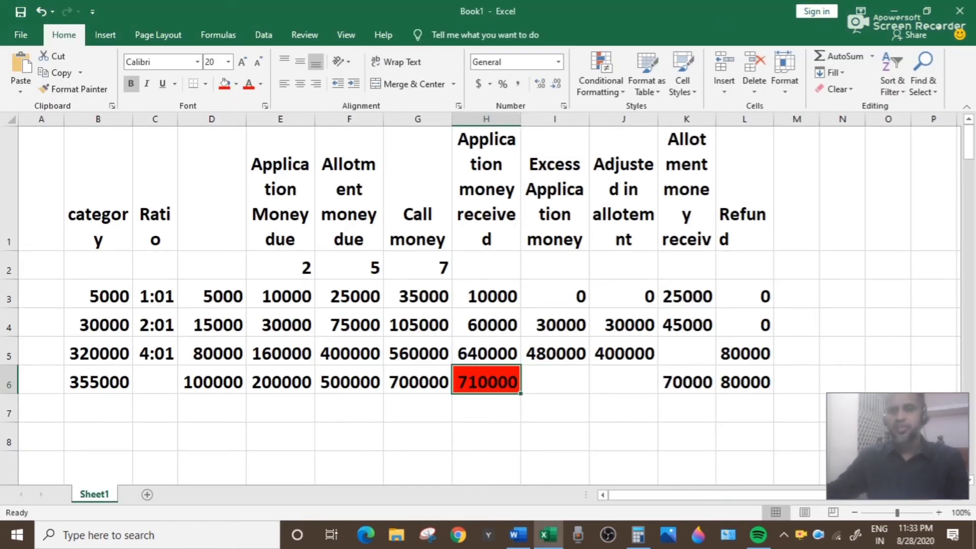
{"action": "key", "text": "alt+Tab"}
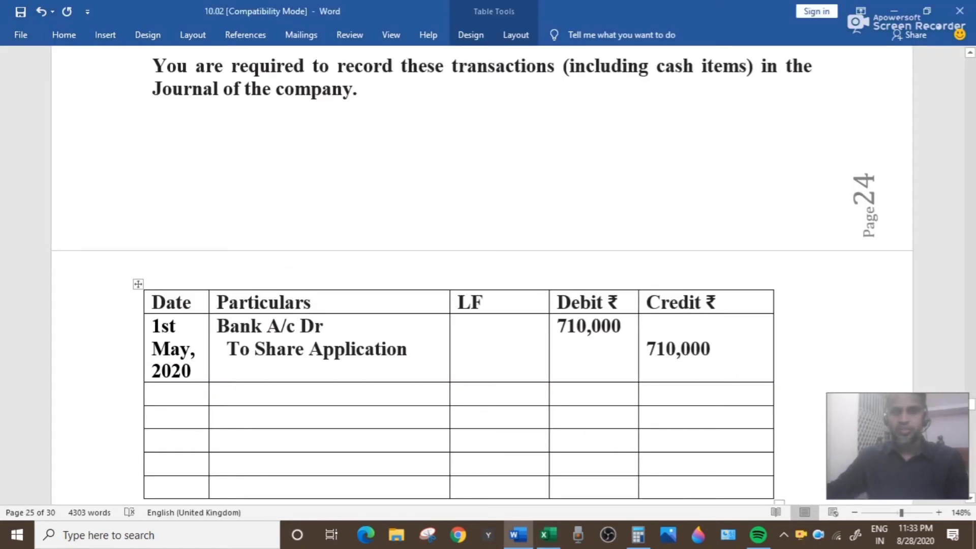
Copy the allotment date "30th May, 2020" from the question into the Date cell of the second journal entry
{"action": "scroll", "coordinate": [482, 276], "scroll_direction": "up", "scroll_amount": 15}
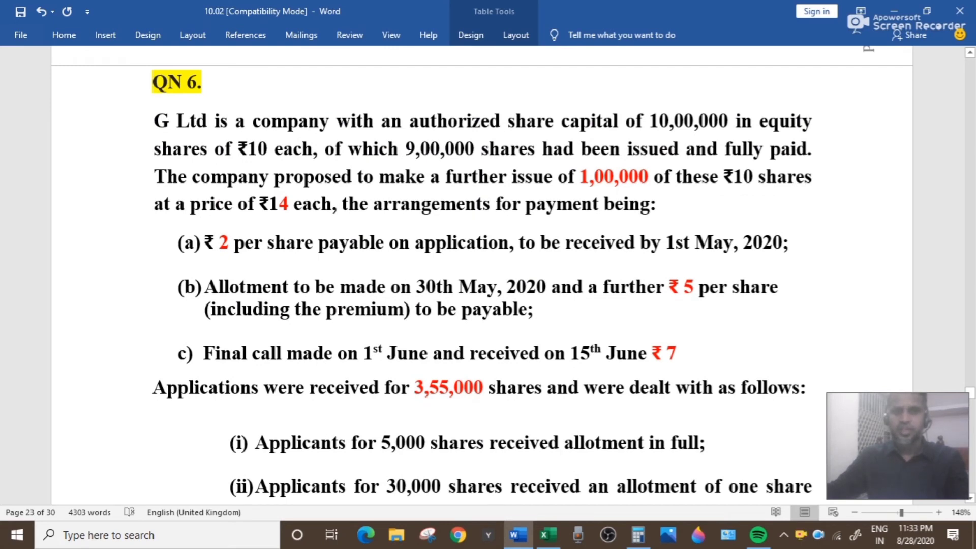
{"action": "left_click_drag", "start_coordinate": [416, 286], "coordinate": [550, 286]}
{"action": "key", "text": "ctrl+c"}
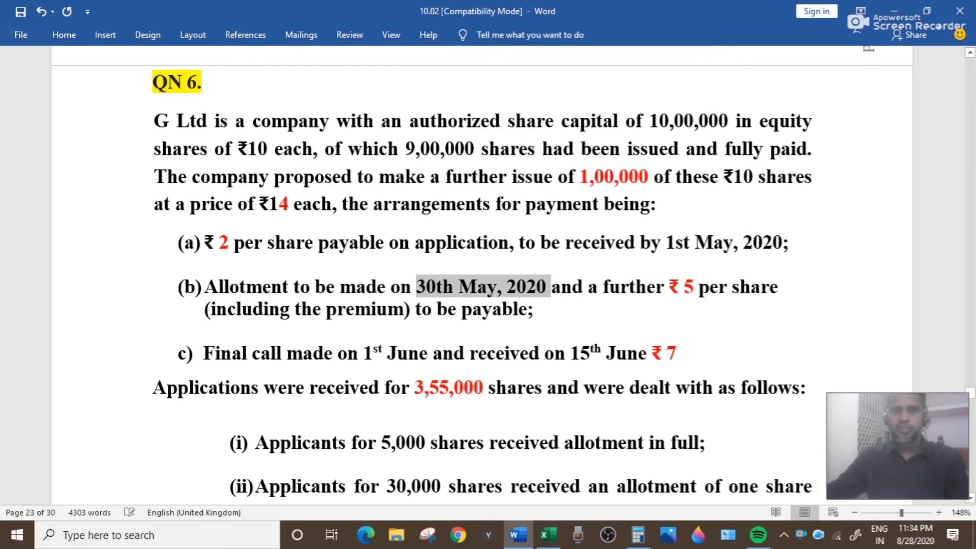
{"action": "scroll", "coordinate": [481, 276], "scroll_direction": "down", "scroll_amount": 15}
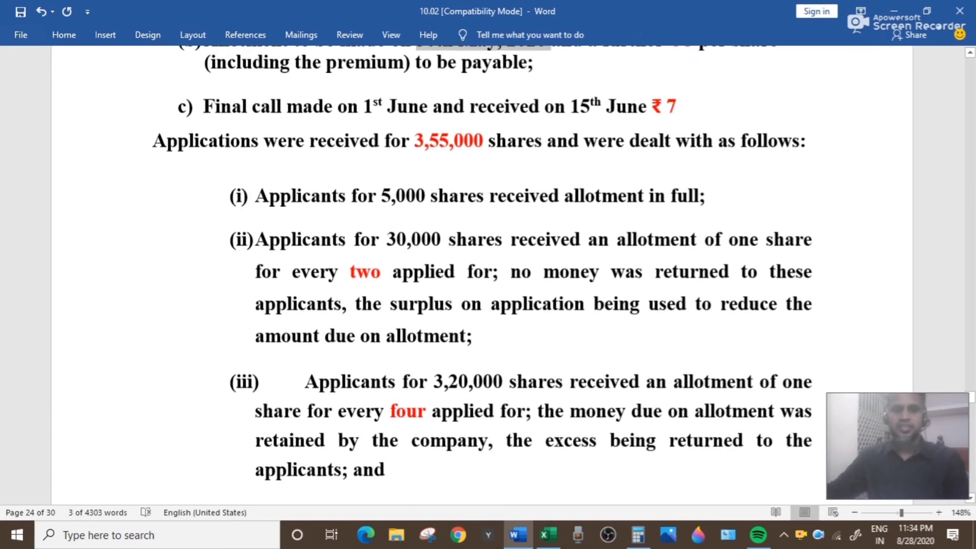
{"action": "left_click", "coordinate": [173, 345]}
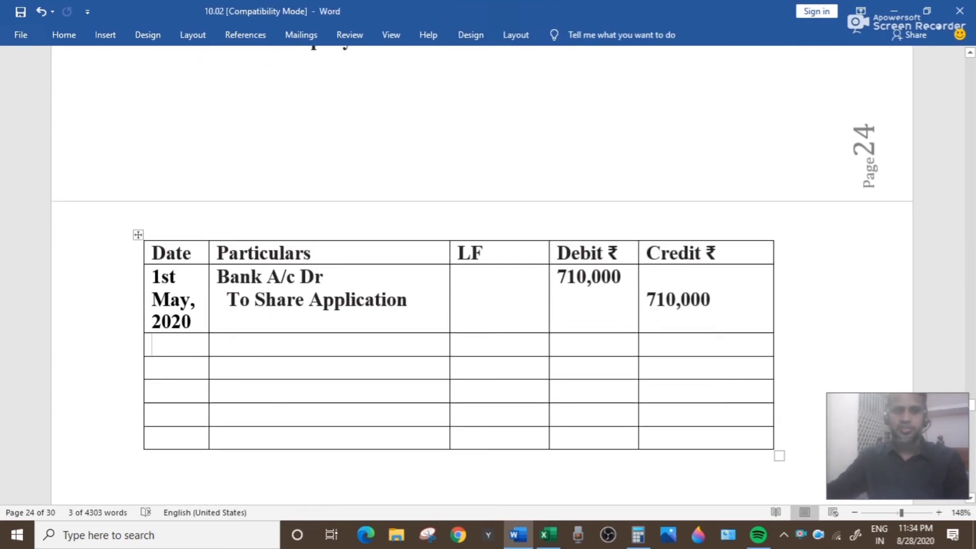
{"action": "key", "text": "ctrl+v"}
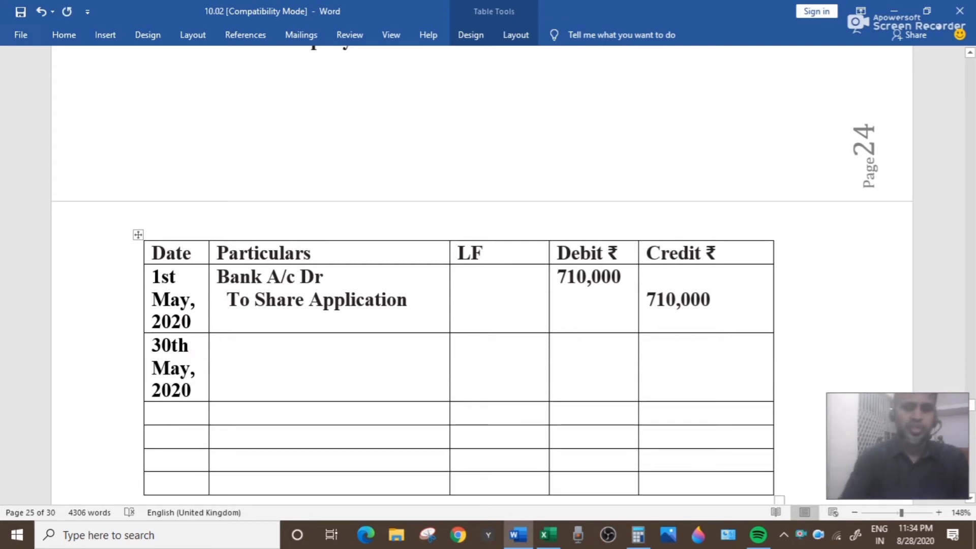
Enter the share allotment account as the first particulars line of the 30th May, 2020 entry
{"action": "type", "text": "Sah"}
{"action": "key", "text": "BackSpace"}
{"action": "key", "text": "BackSpace"}
{"action": "type", "text": "h"}
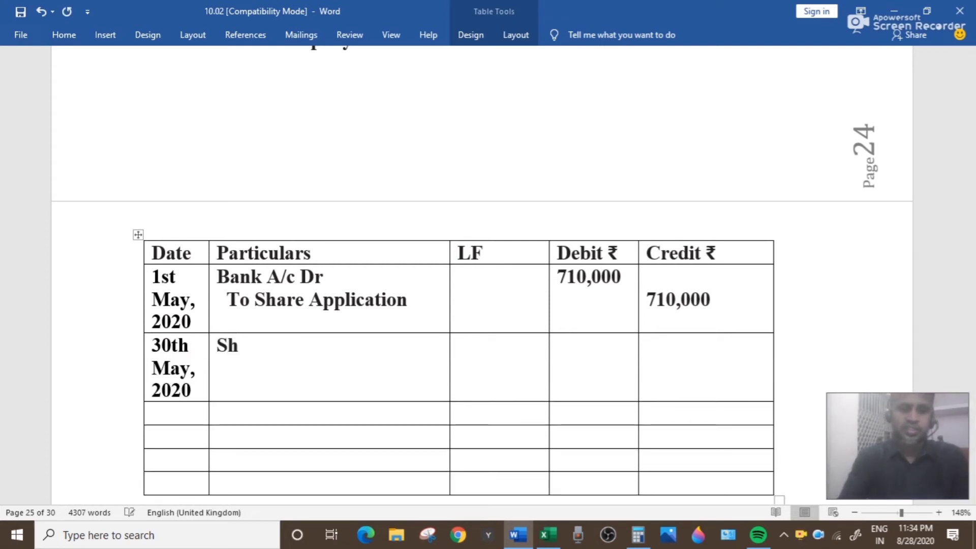
{"action": "type", "text": "are allotmen"}
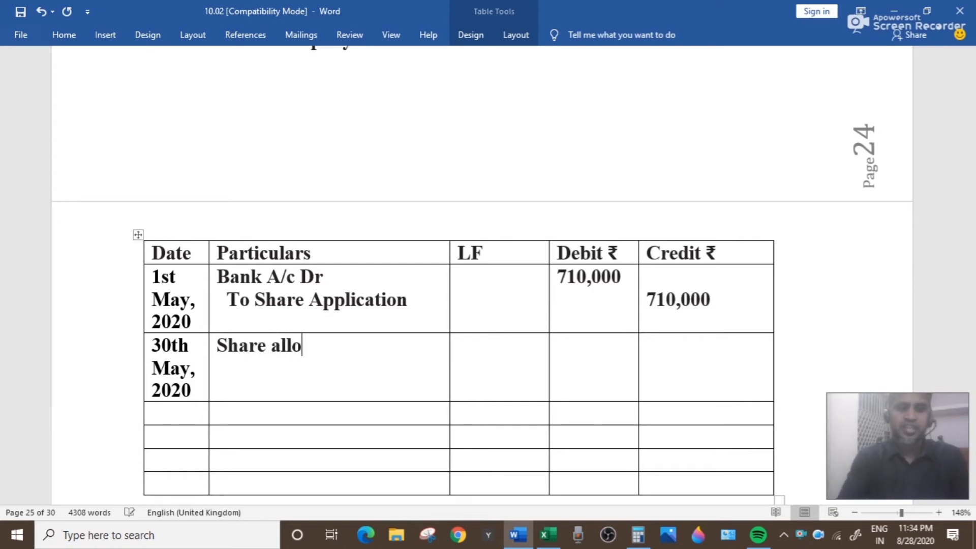